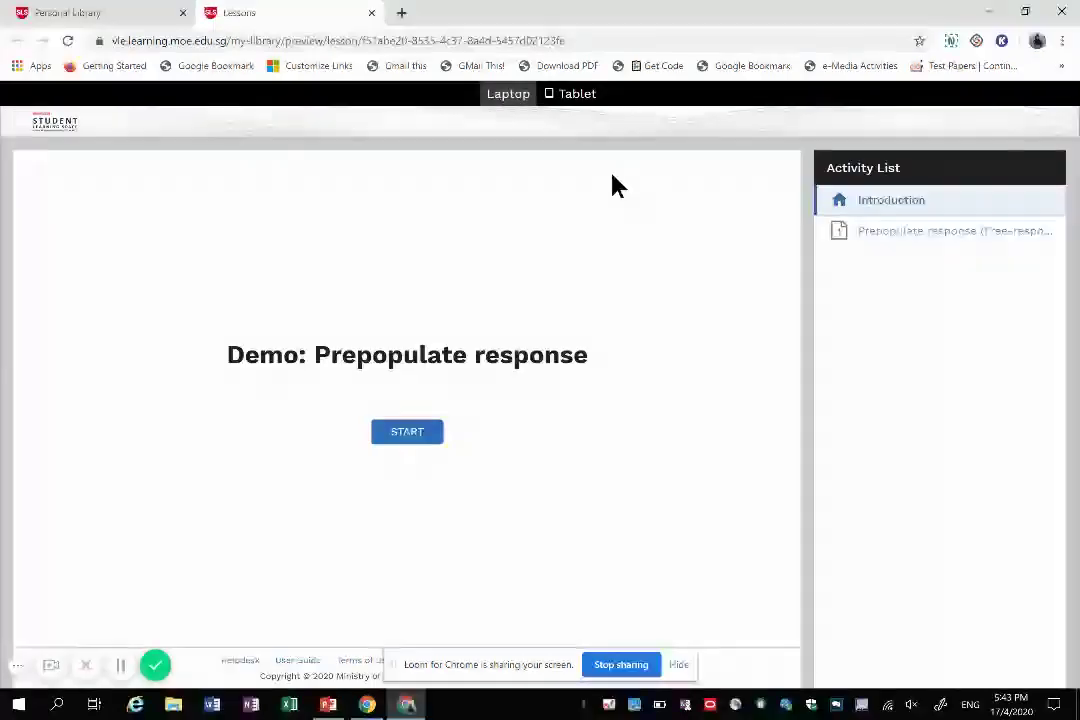
# Open the "Prepopulate response (Free-response question)" activity and look through the prefilled response areas of questions Q1 to Q5.
pyautogui.click(856, 242)
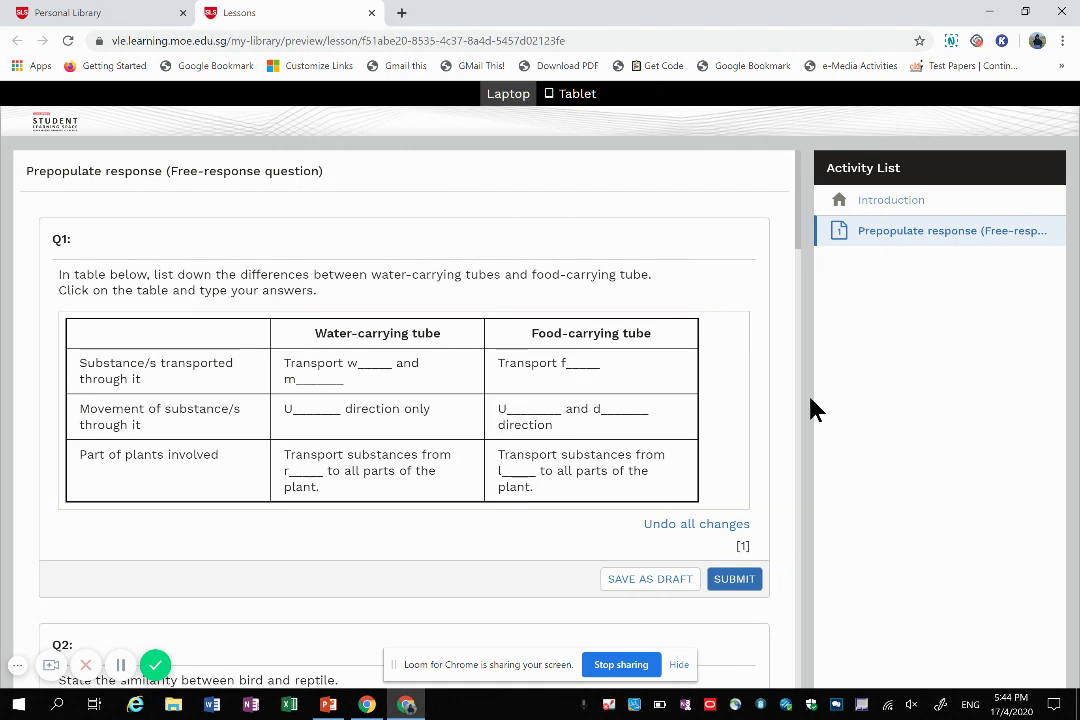
pyautogui.scroll(-4, 645, 483)
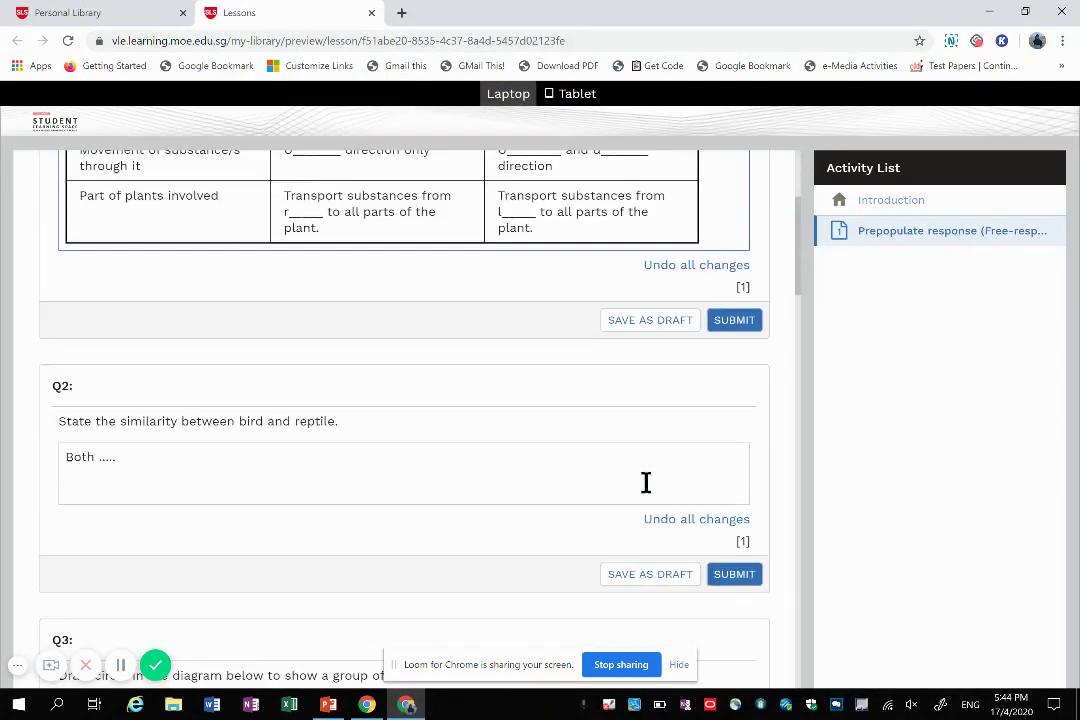
pyautogui.scroll(-7, 645, 483)
pyautogui.scroll(-5, 548, 480)
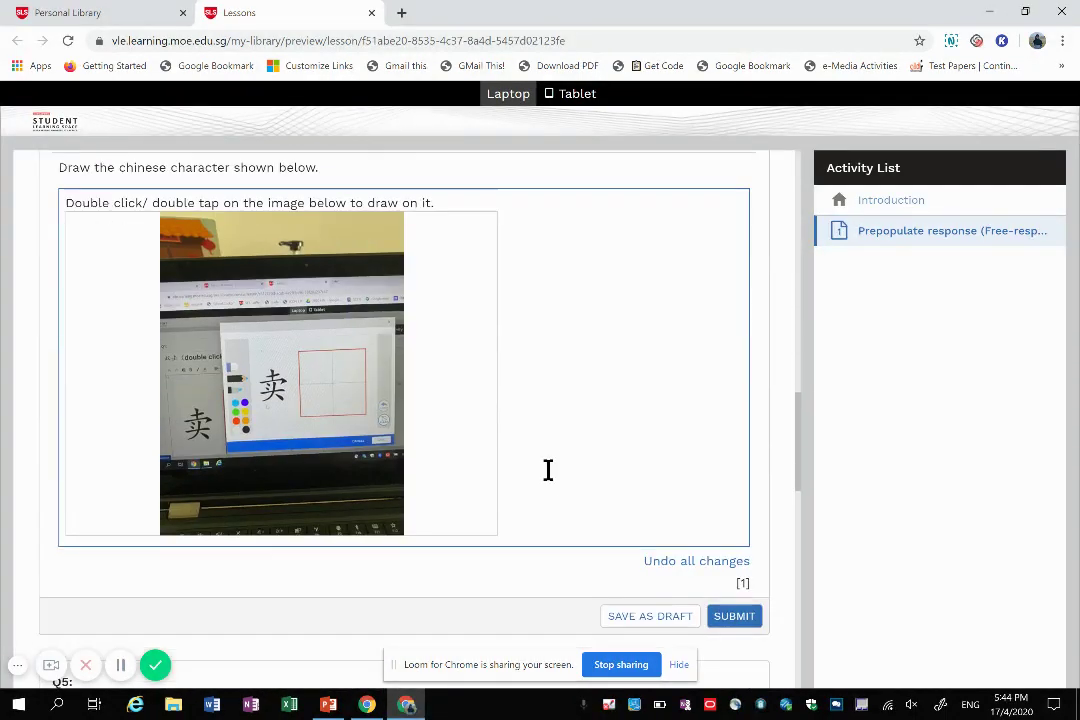
pyautogui.scroll(16, 603, 482)
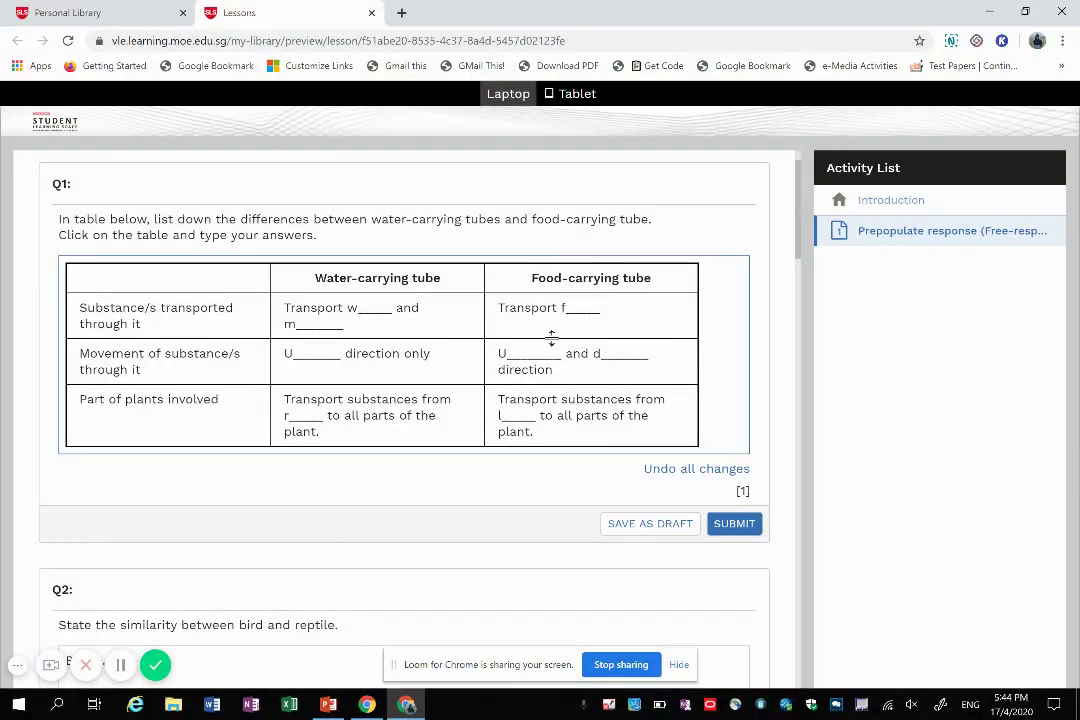
pyautogui.scroll(-2, 482, 492)
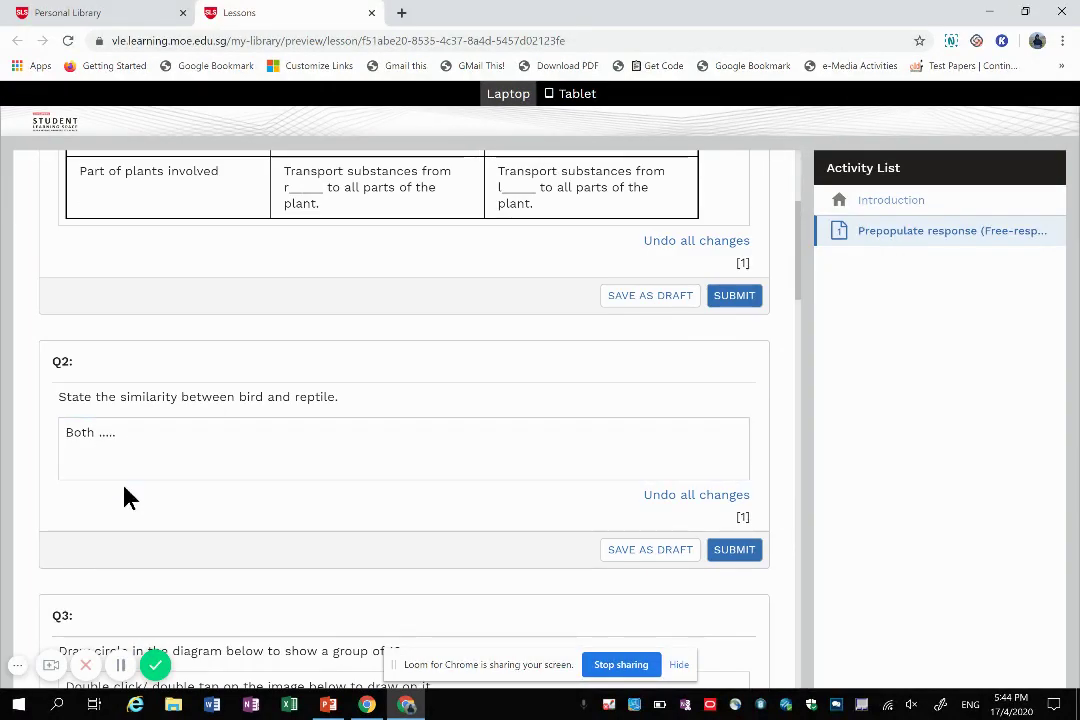
pyautogui.scroll(-5, 470, 494)
pyautogui.scroll(-10, 470, 494)
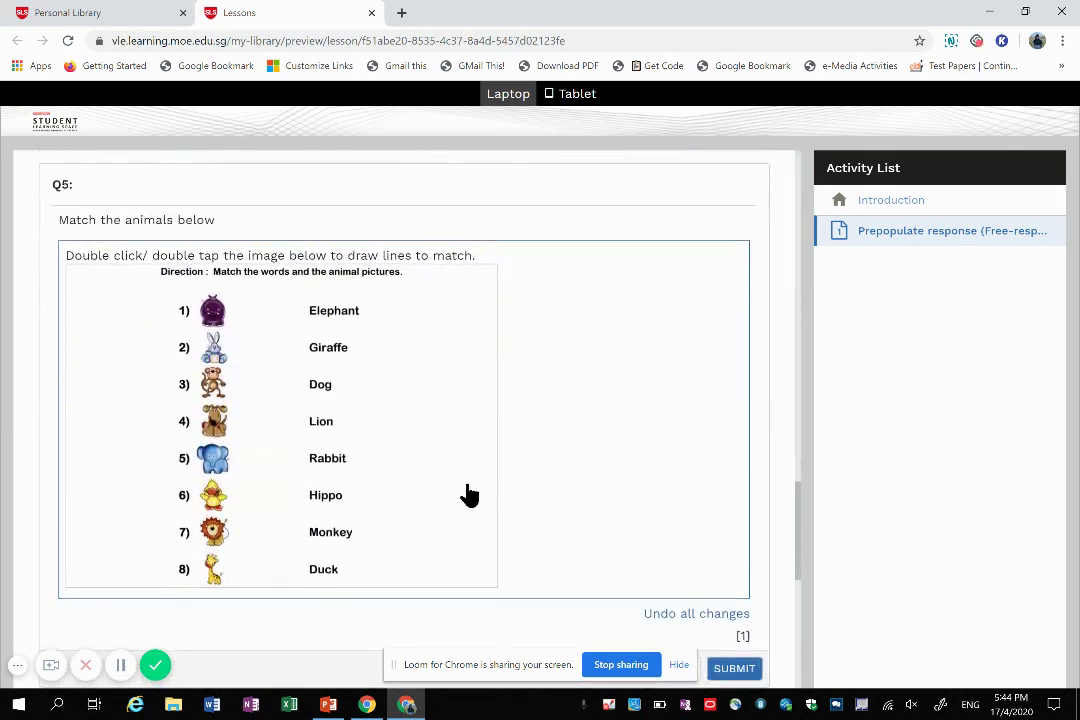
pyautogui.scroll(18, 470, 494)
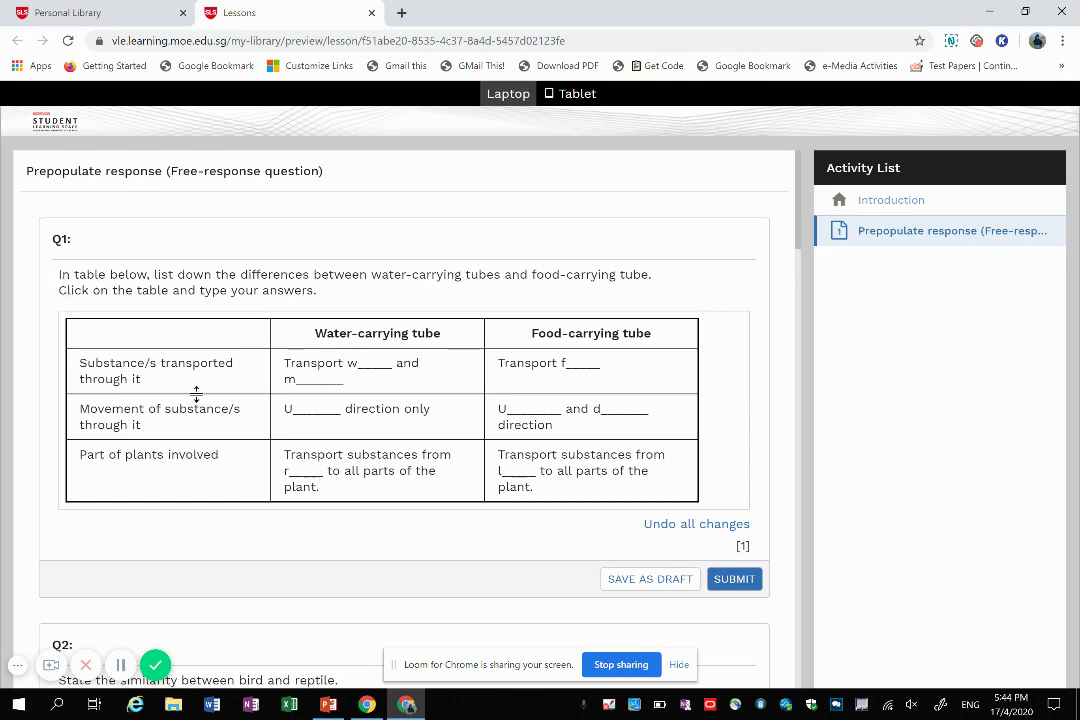
pyautogui.scroll(-5, 309, 622)
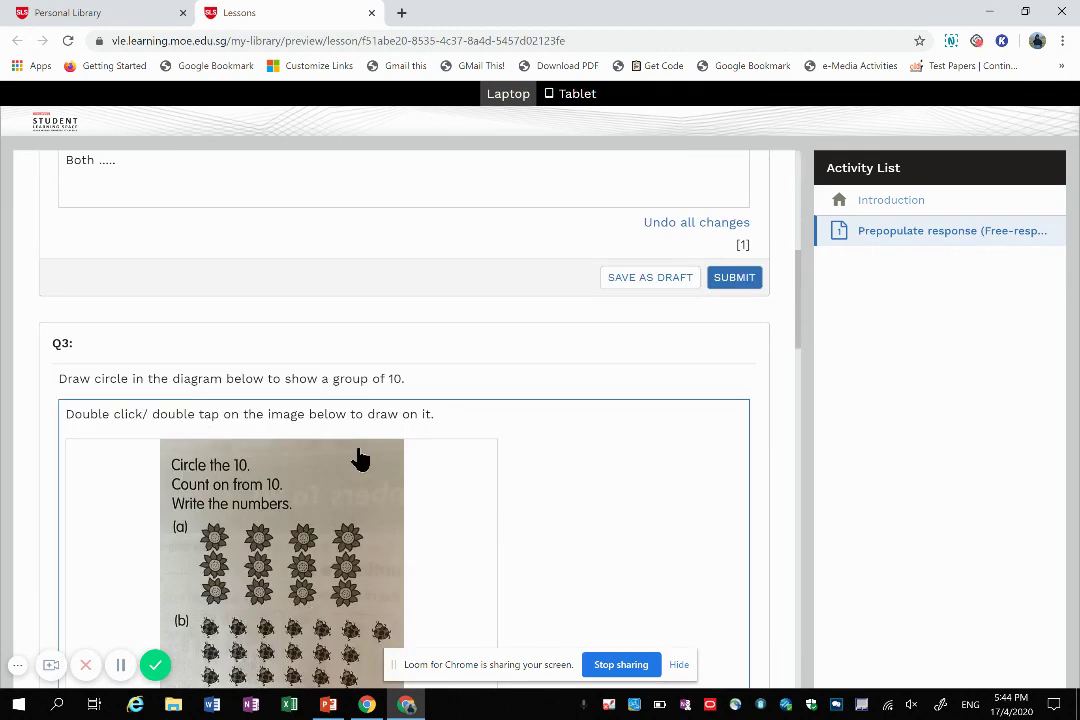
pyautogui.scroll(5, 360, 458)
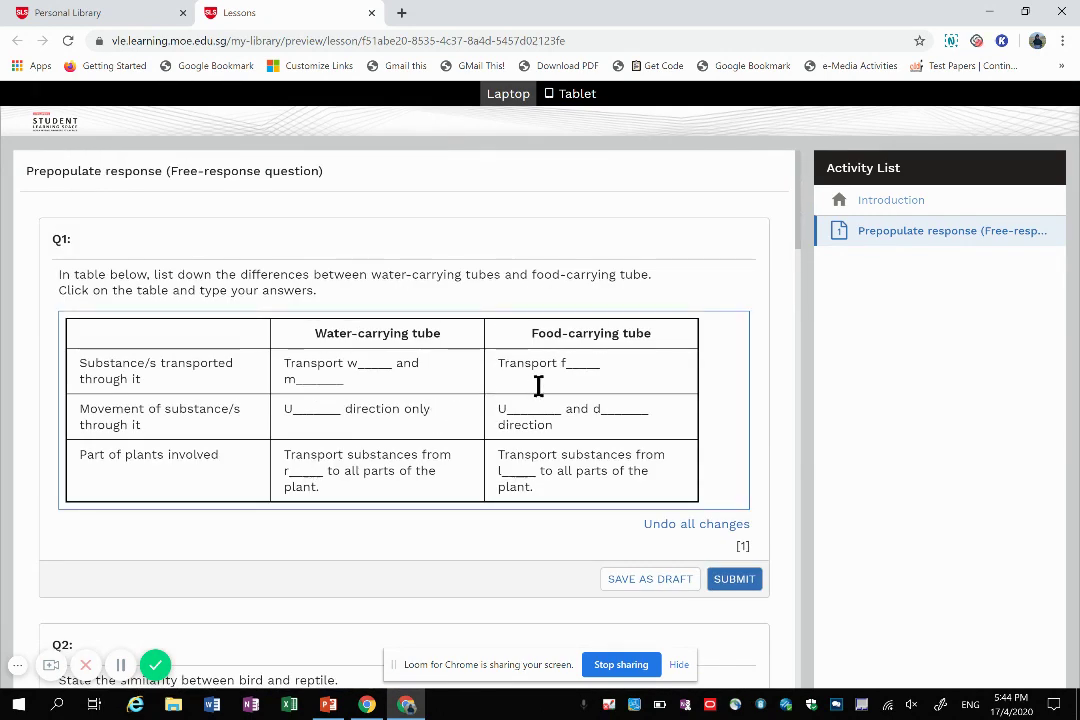
# Complete the substances-transported row of the Q1 table with "Transport food" and "Transport water", and submit the answer.
pyautogui.click(538, 385)
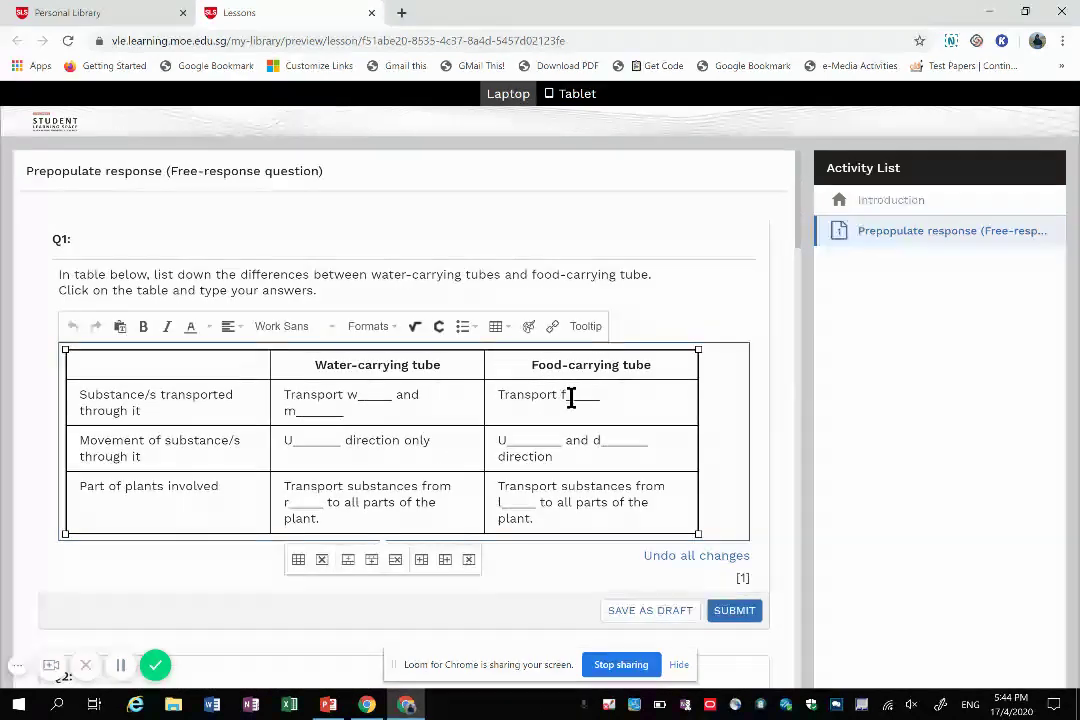
pyautogui.moveTo(565, 397); pyautogui.dragTo(603, 404)
pyautogui.write('ood')
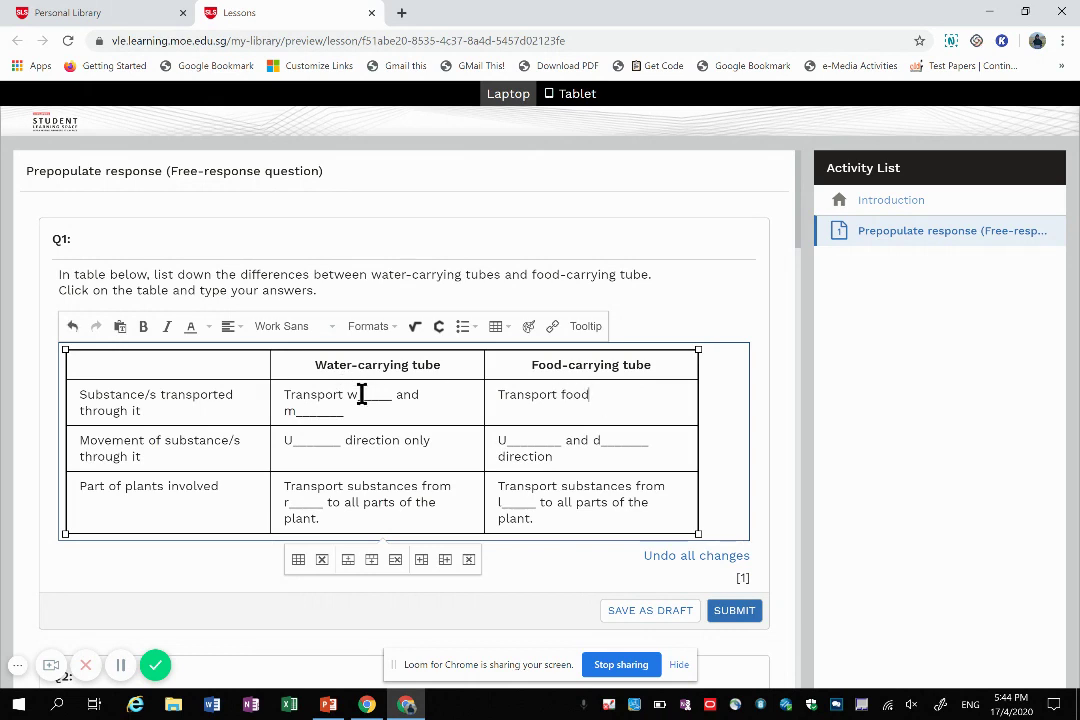
pyautogui.moveTo(362, 393); pyautogui.dragTo(390, 397)
pyautogui.write('are')
pyautogui.press('BackSpace')
pyautogui.press('BackSpace')
pyautogui.write('ter')
pyautogui.click(748, 614)
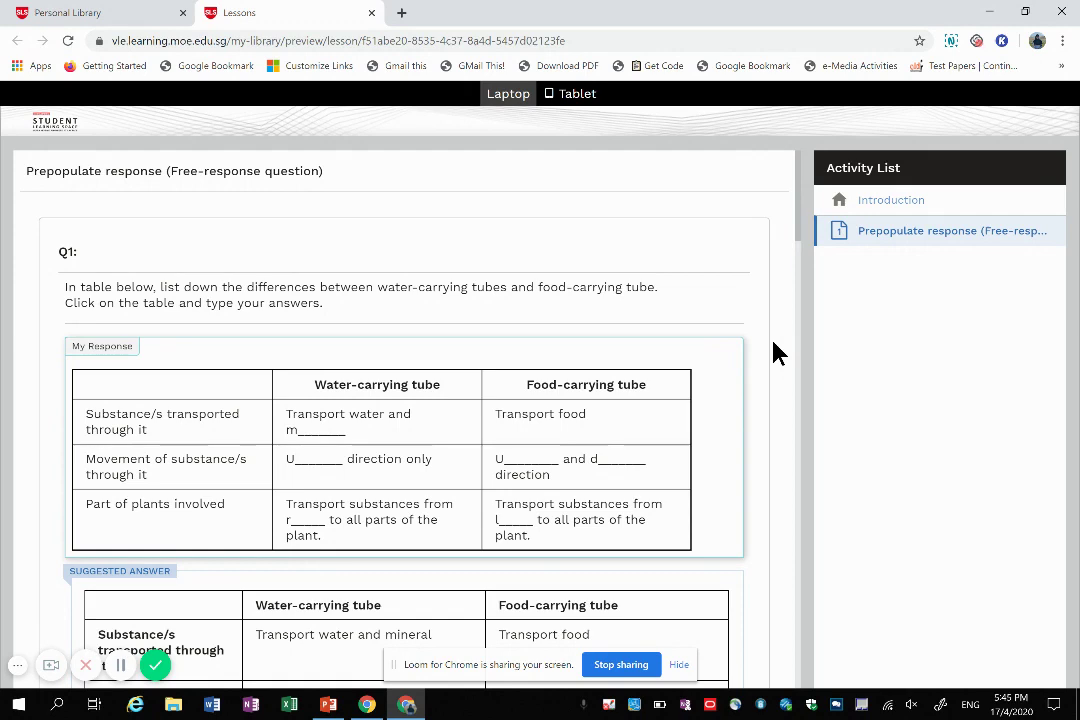
# Complete the prefilled Q2 response as "Both lay eggs." and submit it.
pyautogui.scroll(-2, 778, 352)
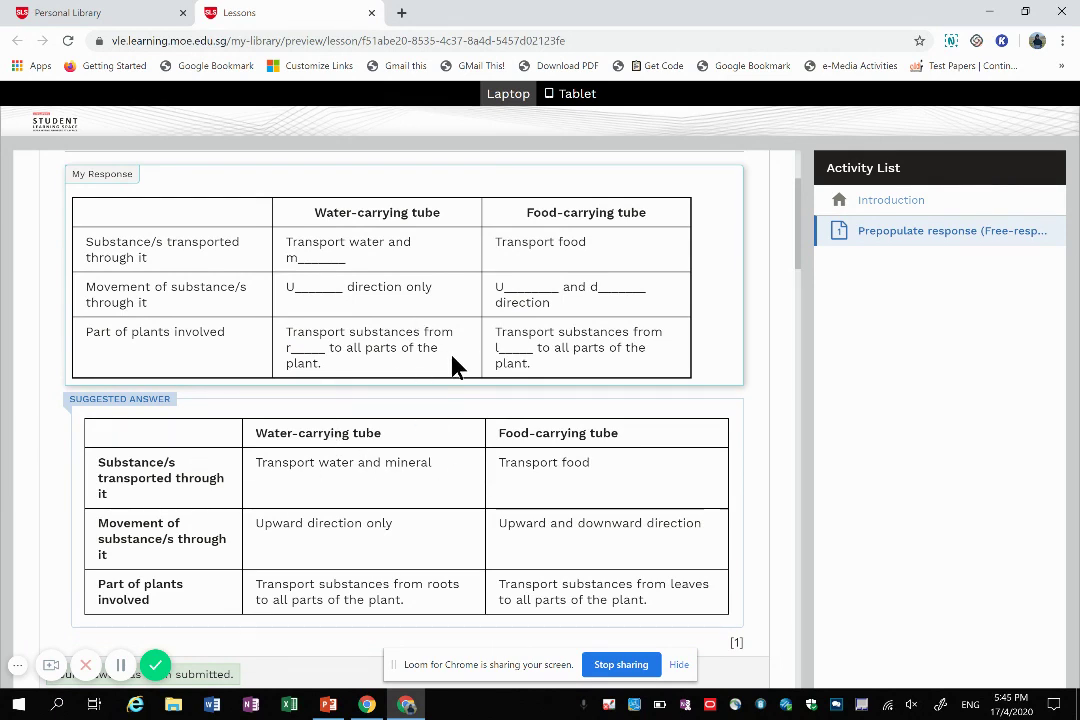
pyautogui.scroll(-2, 494, 410)
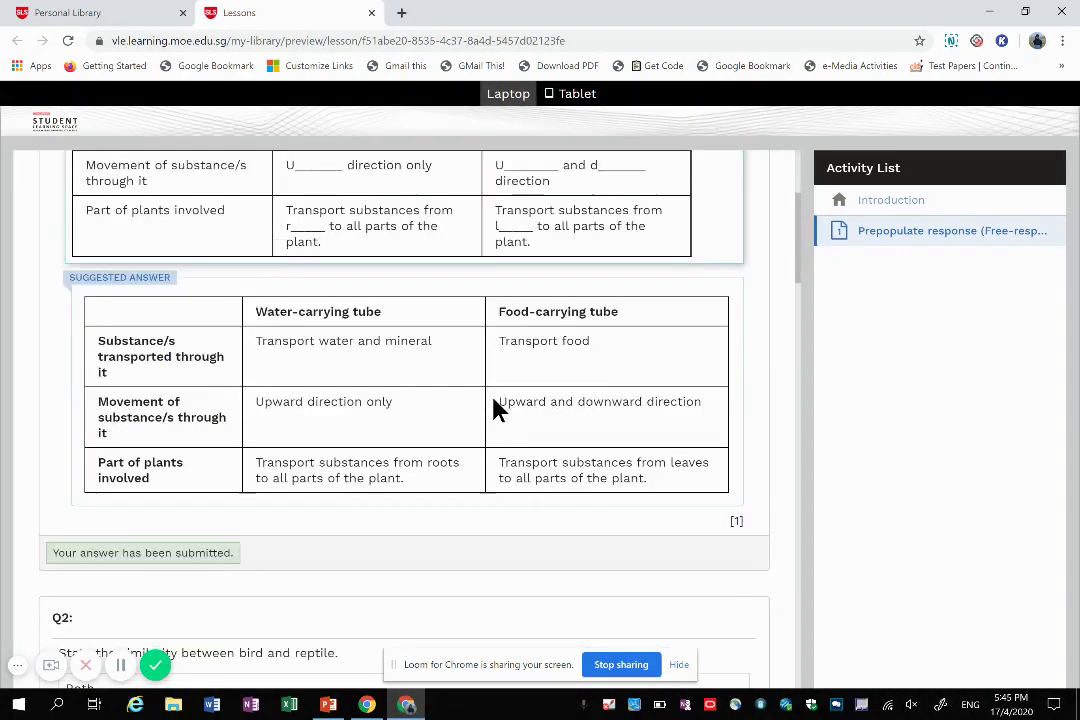
pyautogui.scroll(-3, 494, 410)
pyautogui.click(378, 412)
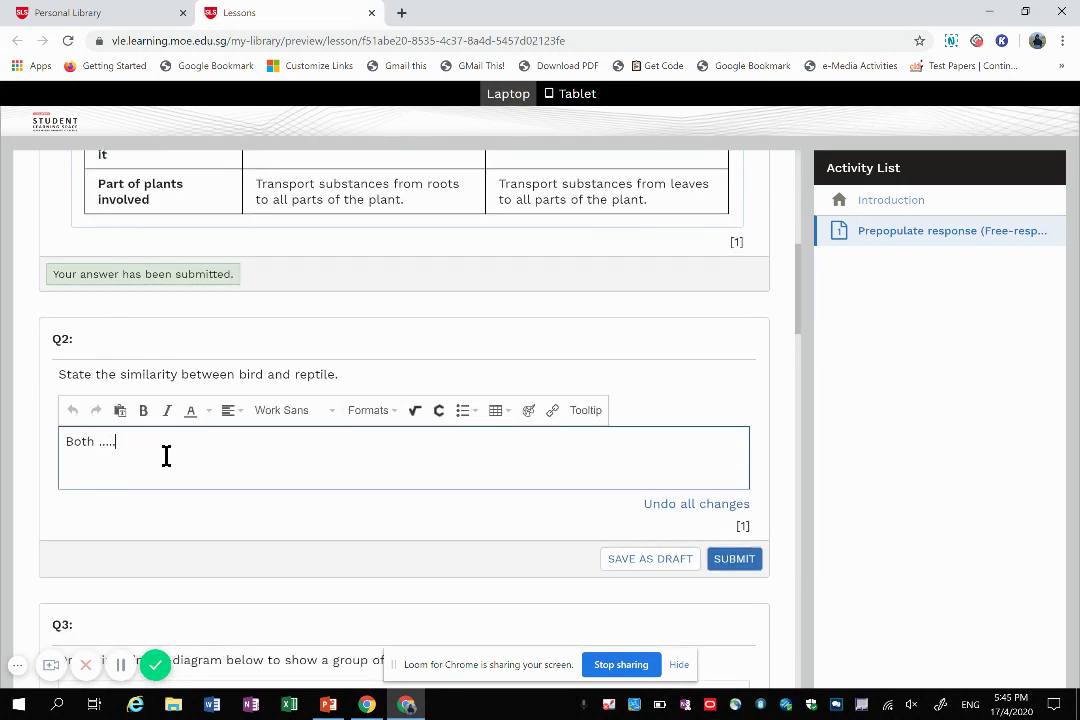
pyautogui.moveTo(97, 449); pyautogui.dragTo(227, 432)
pyautogui.write('lay eggs')
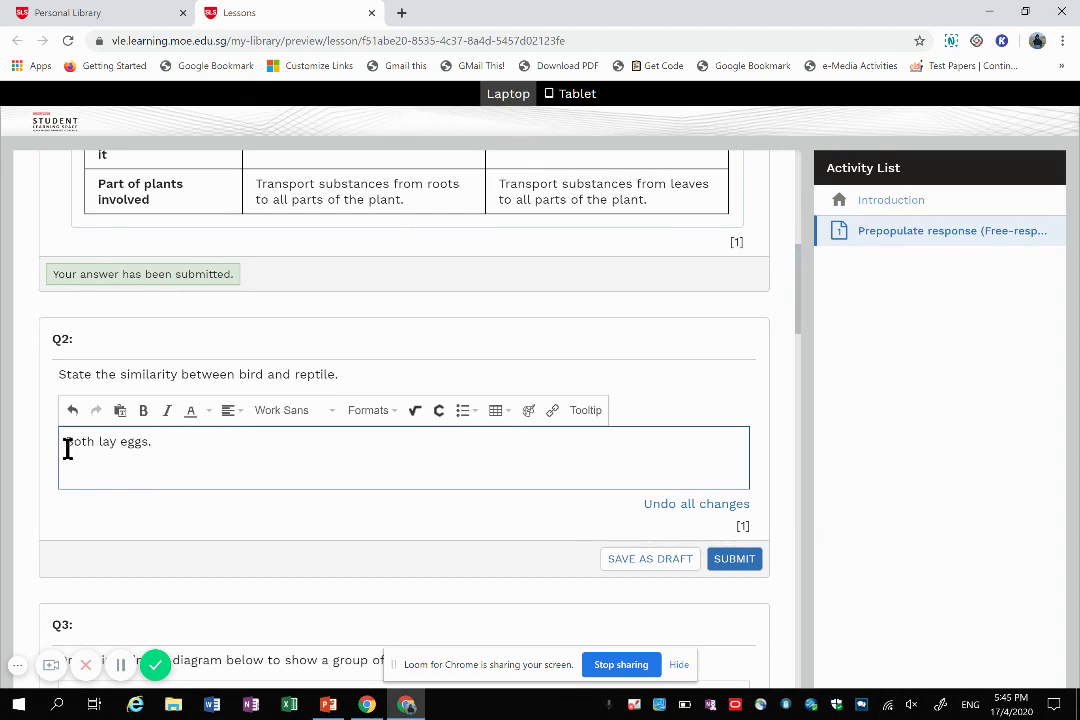
pyautogui.click(730, 562)
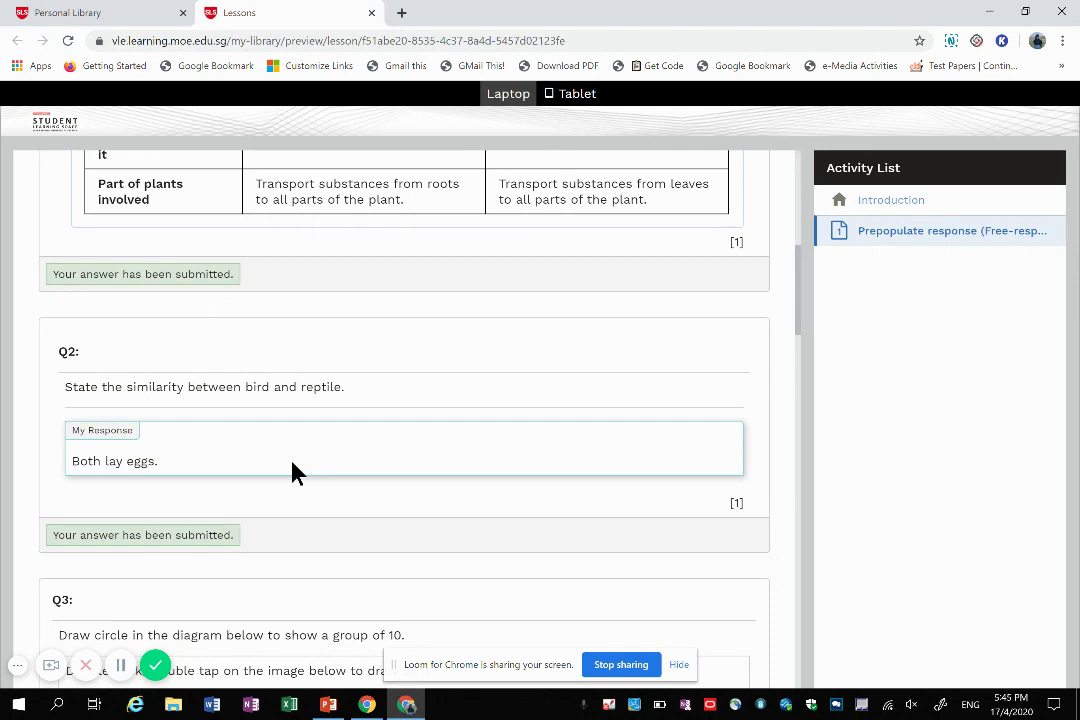
# Open the Q3 image for drawing and sketch a thin black pencil loop around the first flowers in part (a).
pyautogui.scroll(3, 299, 410)
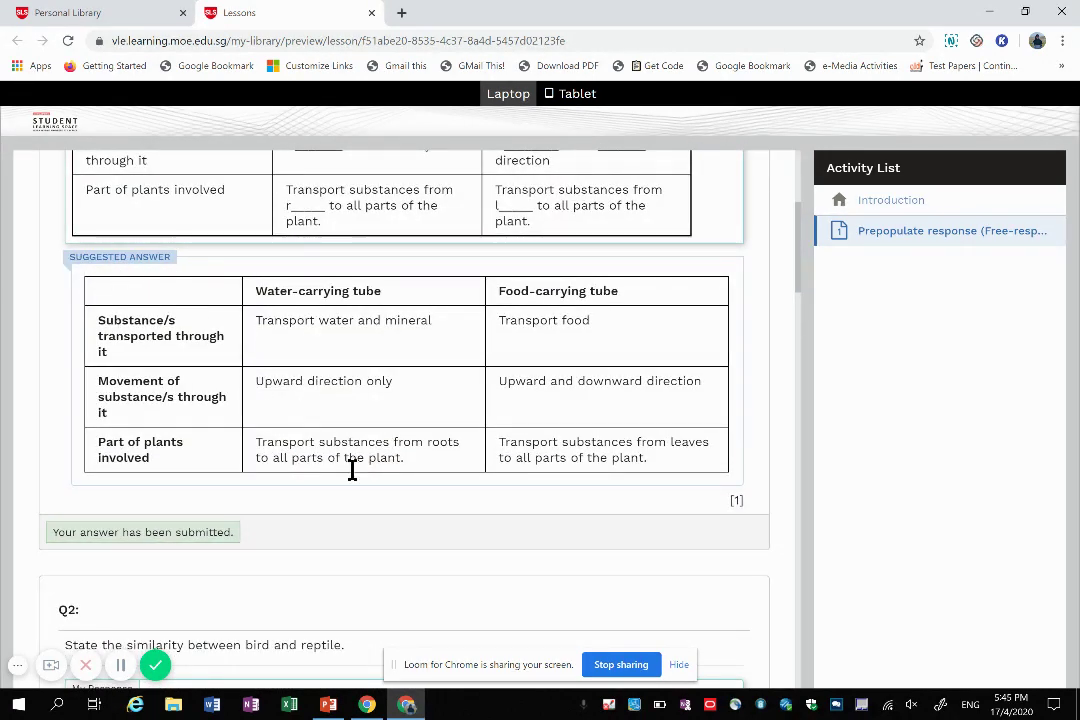
pyautogui.scroll(-5, 365, 490)
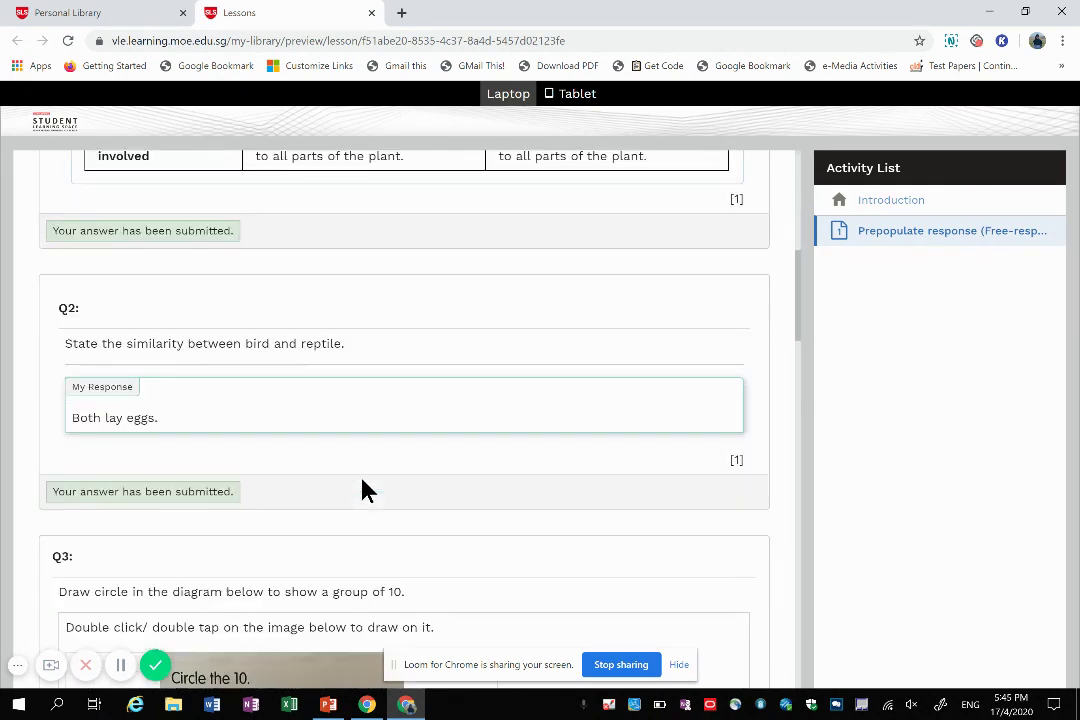
pyautogui.scroll(-1, 362, 490)
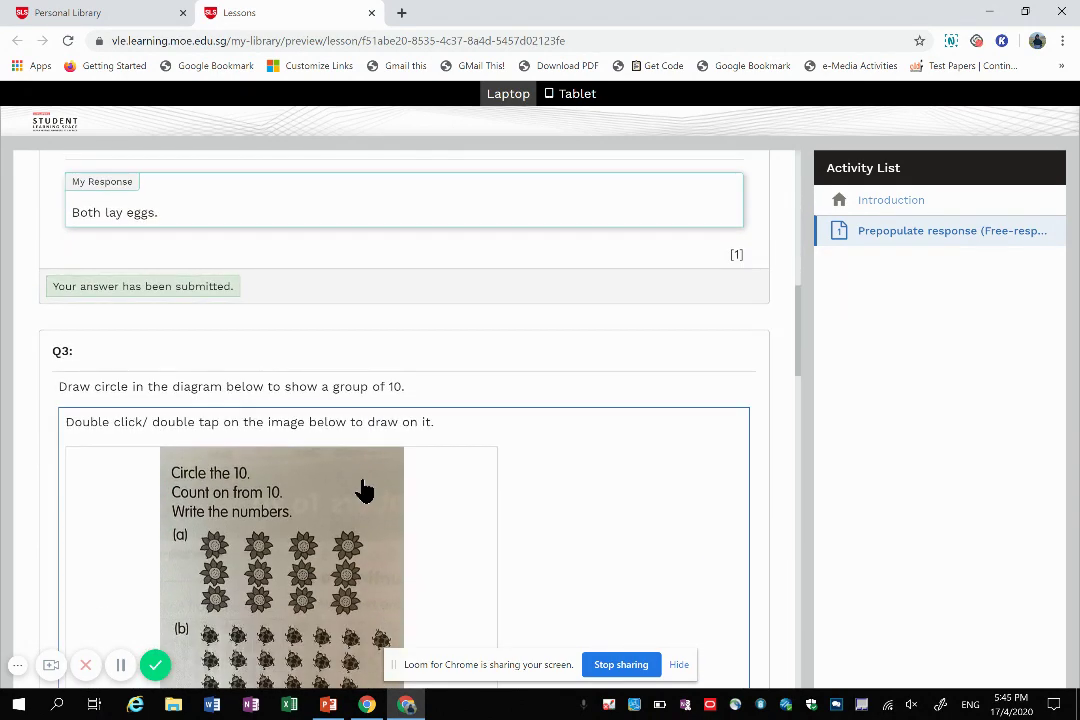
pyautogui.scroll(-2, 524, 425)
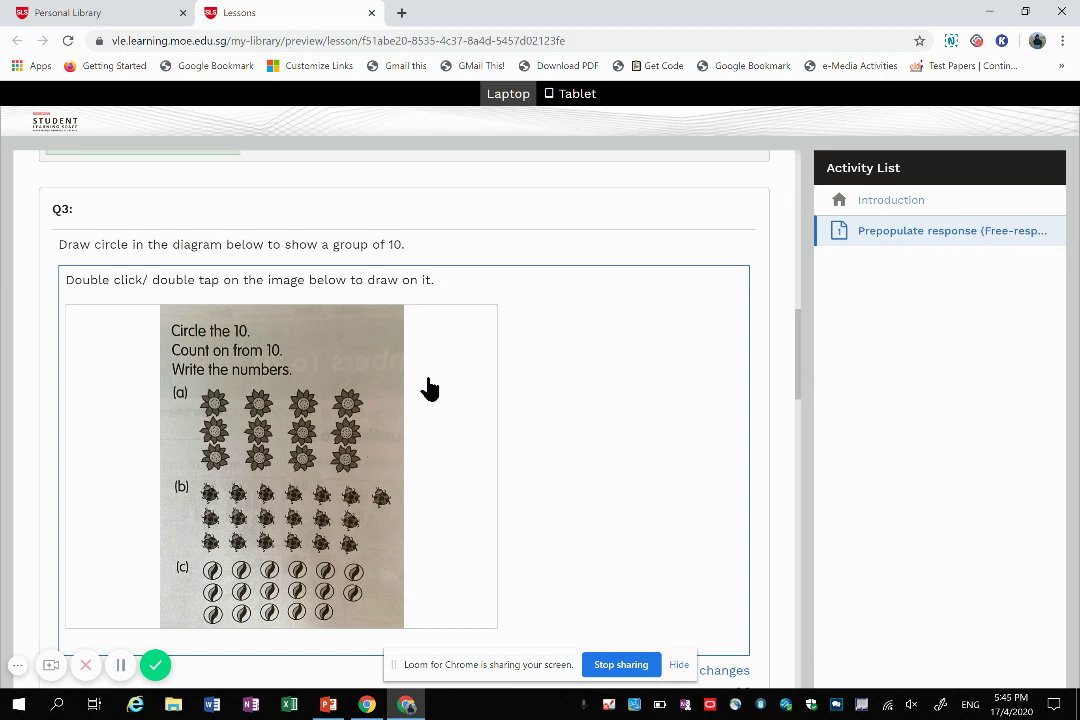
pyautogui.click(222, 334)
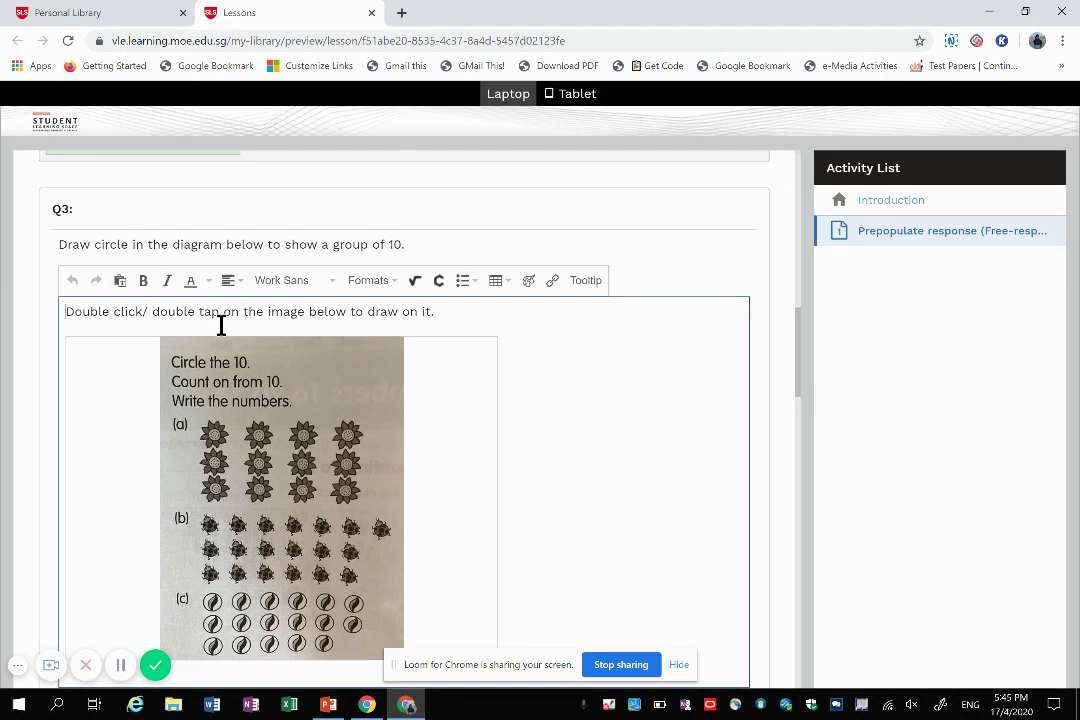
pyautogui.doubleClick(235, 423)
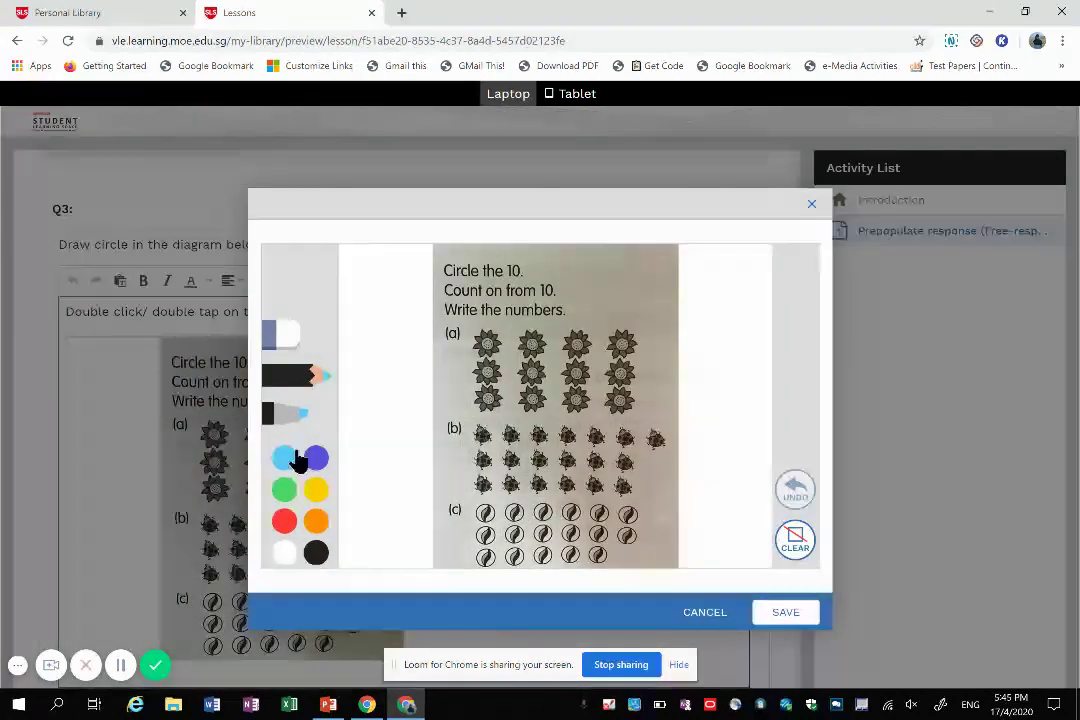
pyautogui.click(316, 552)
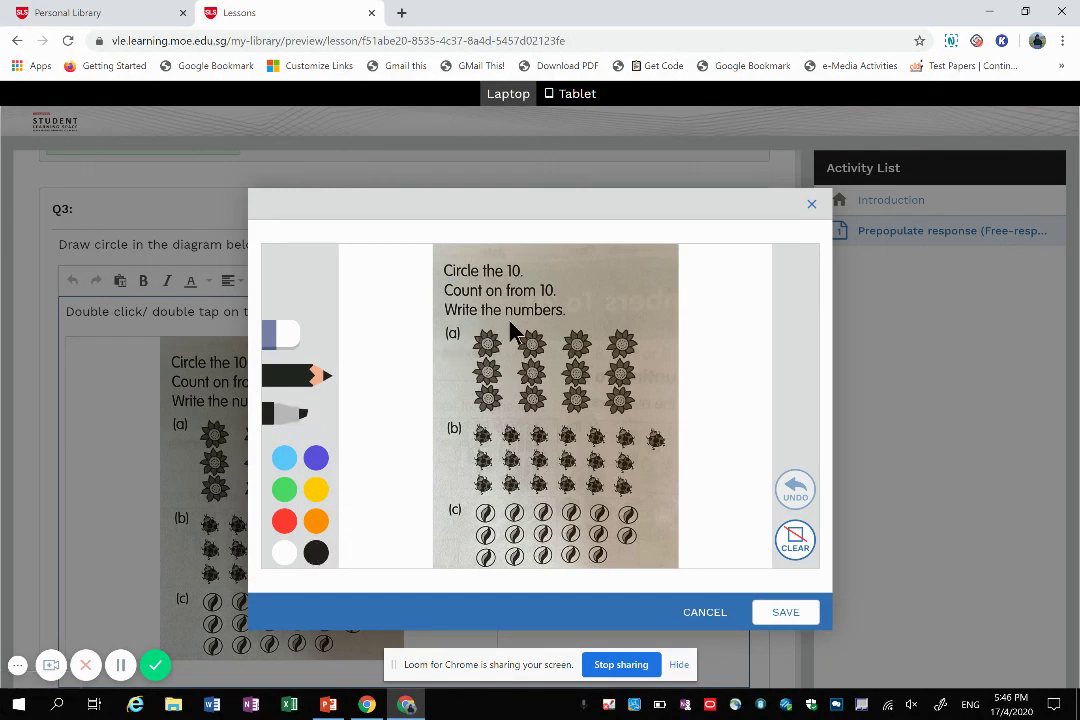
pyautogui.moveTo(548, 396); pyautogui.dragTo(499, 312)
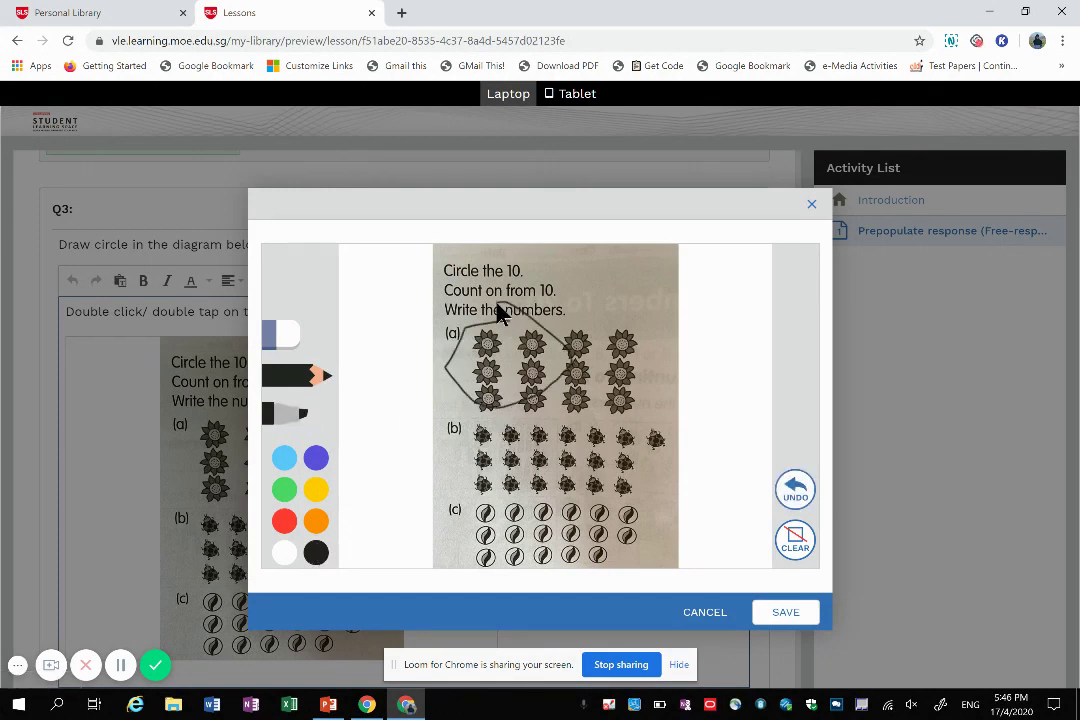
# Erase the upper part of the pencil loop in (a) and draw a thick black marker loop around the first insects in part (b).
pyautogui.click(291, 336)
pyautogui.moveTo(481, 335)
pyautogui.mouseDown()
pyautogui.moveTo(497, 321)
pyautogui.moveTo(474, 333)
pyautogui.mouseUp()
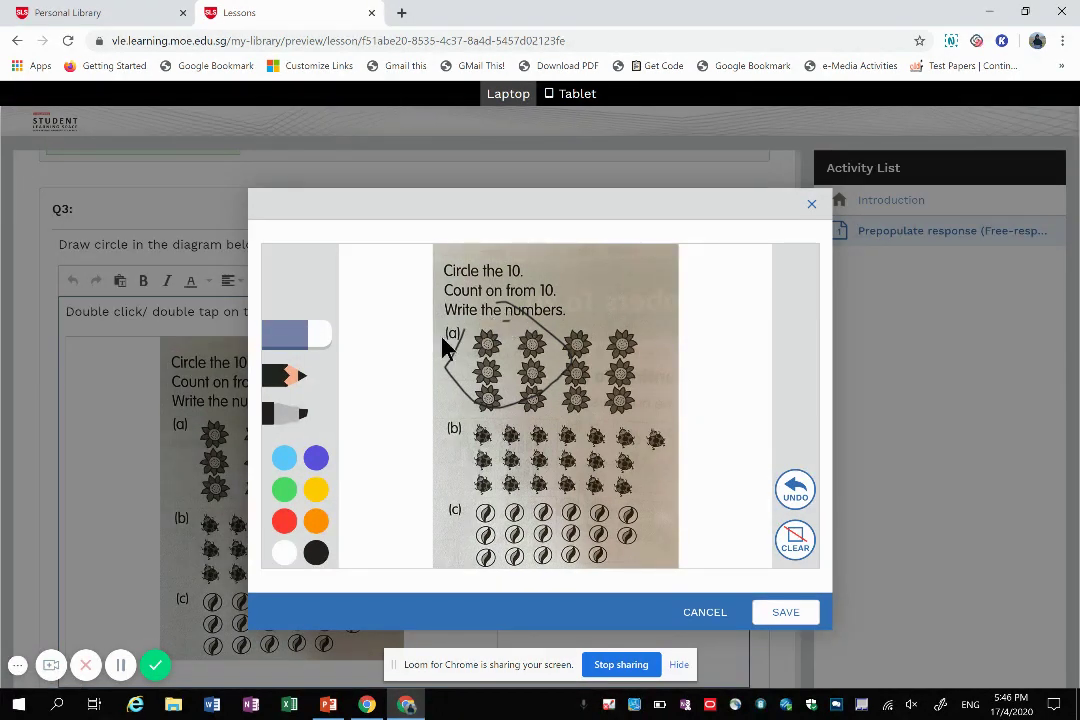
pyautogui.click(290, 423)
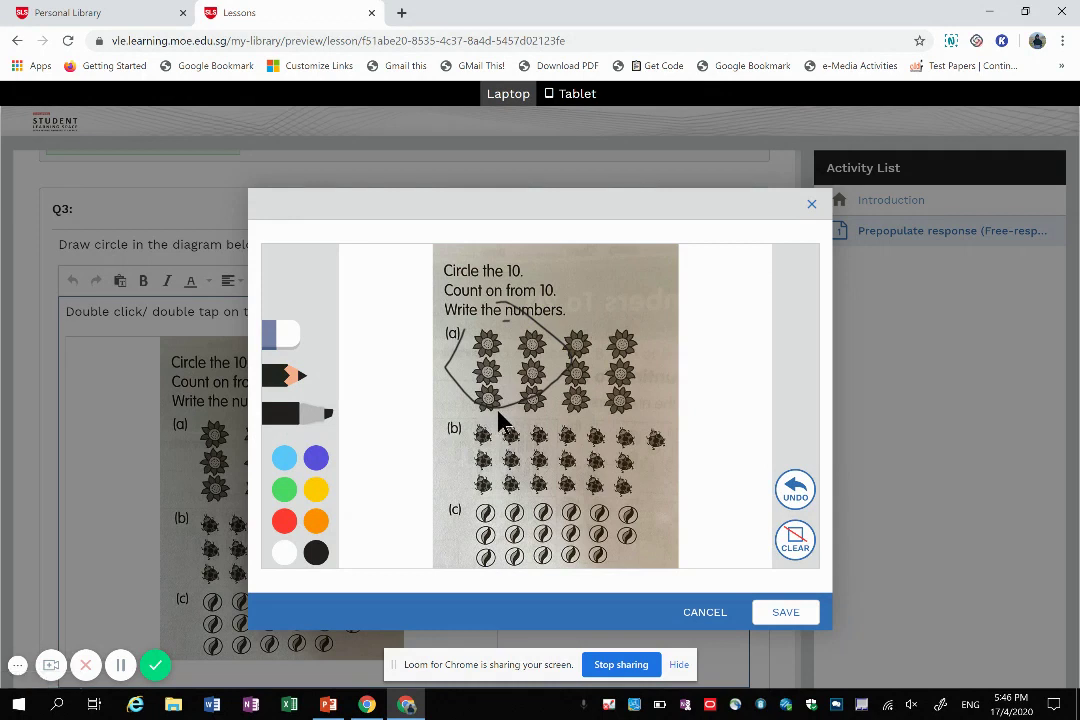
pyautogui.moveTo(497, 406)
pyautogui.mouseDown()
pyautogui.moveTo(452, 442)
pyautogui.moveTo(555, 425)
pyautogui.moveTo(493, 398)
pyautogui.mouseUp()
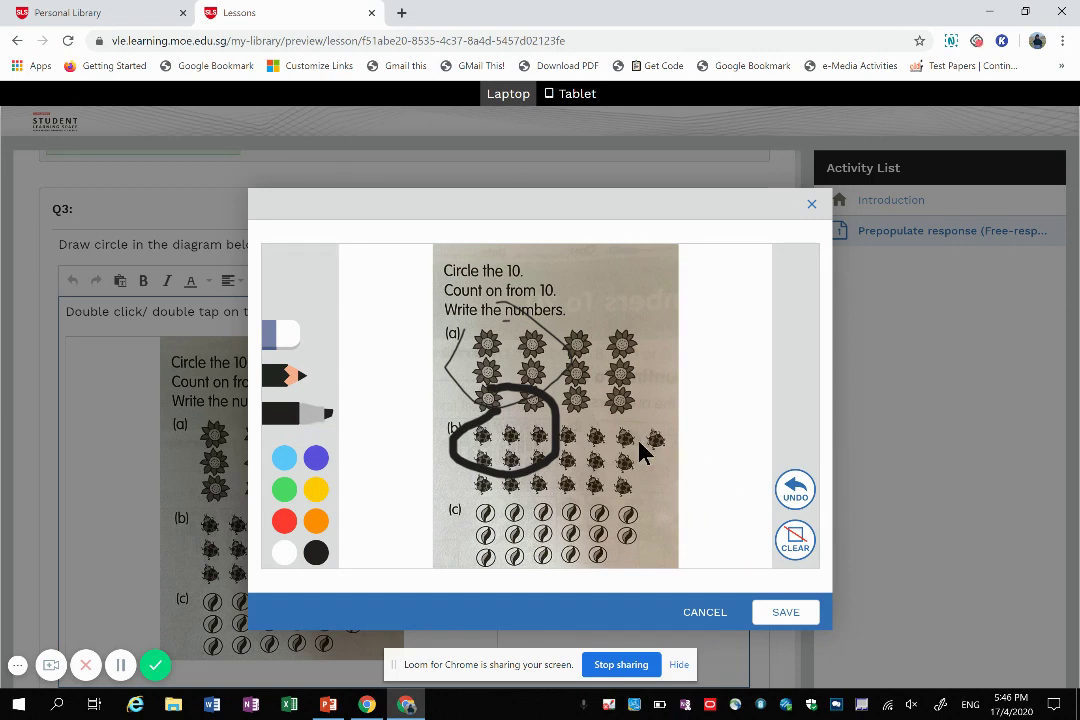
# Save the drawing on the Q3 image and submit the Q3 answer.
pyautogui.click(783, 614)
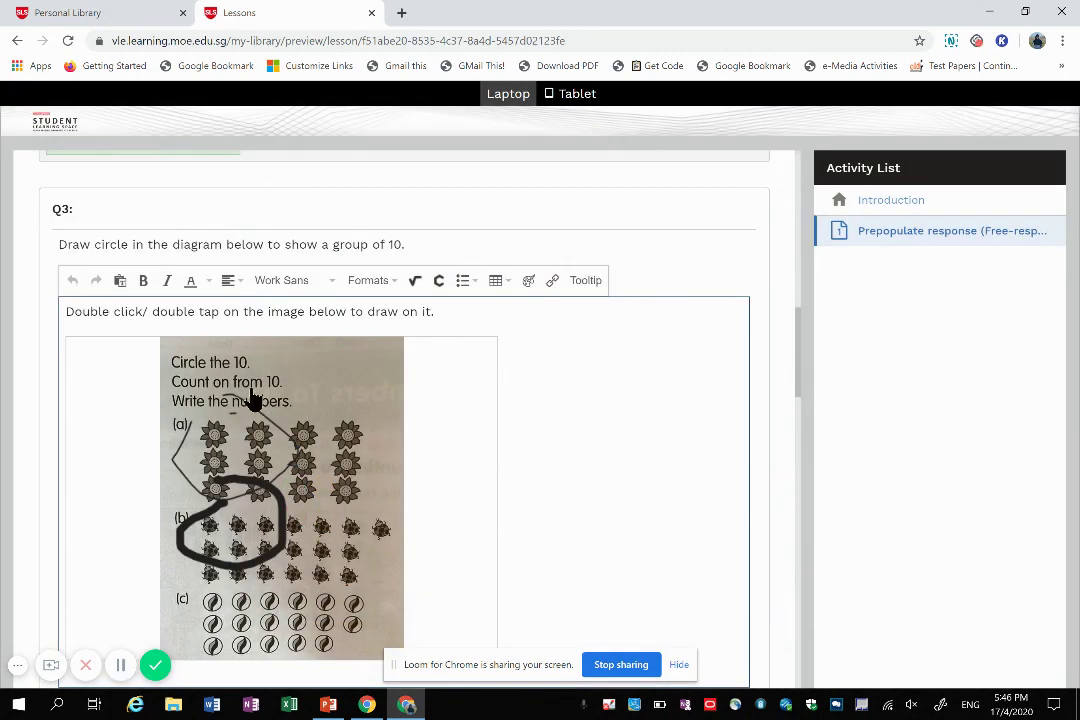
pyautogui.scroll(-1, 499, 431)
pyautogui.scroll(-2, 499, 431)
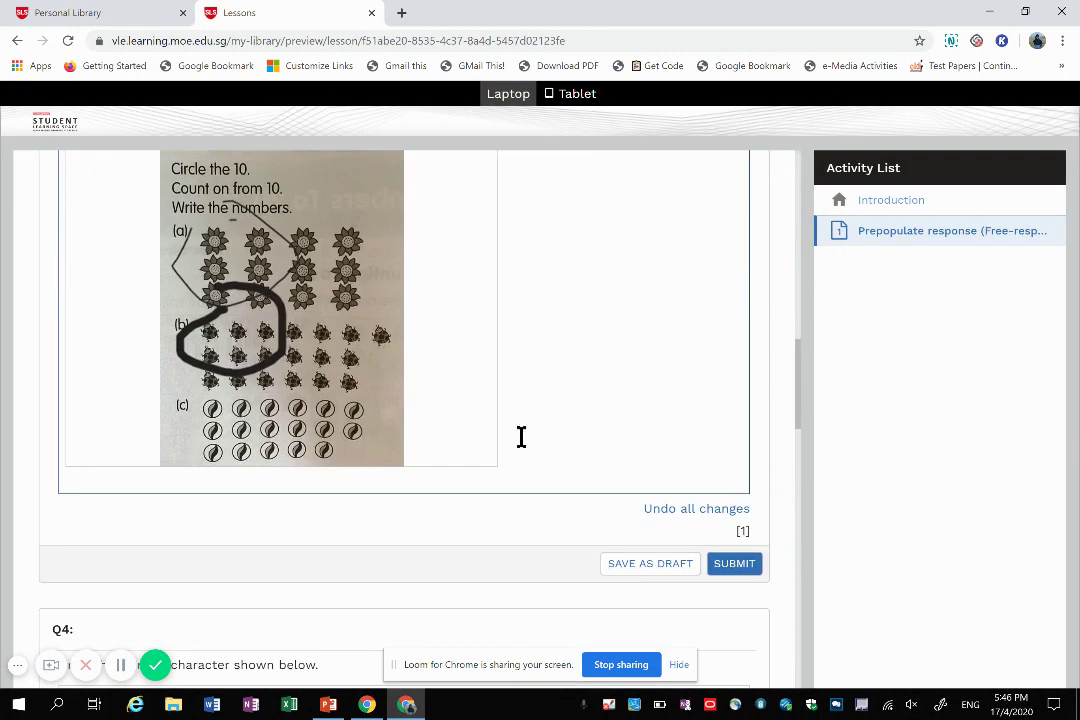
pyautogui.click(735, 566)
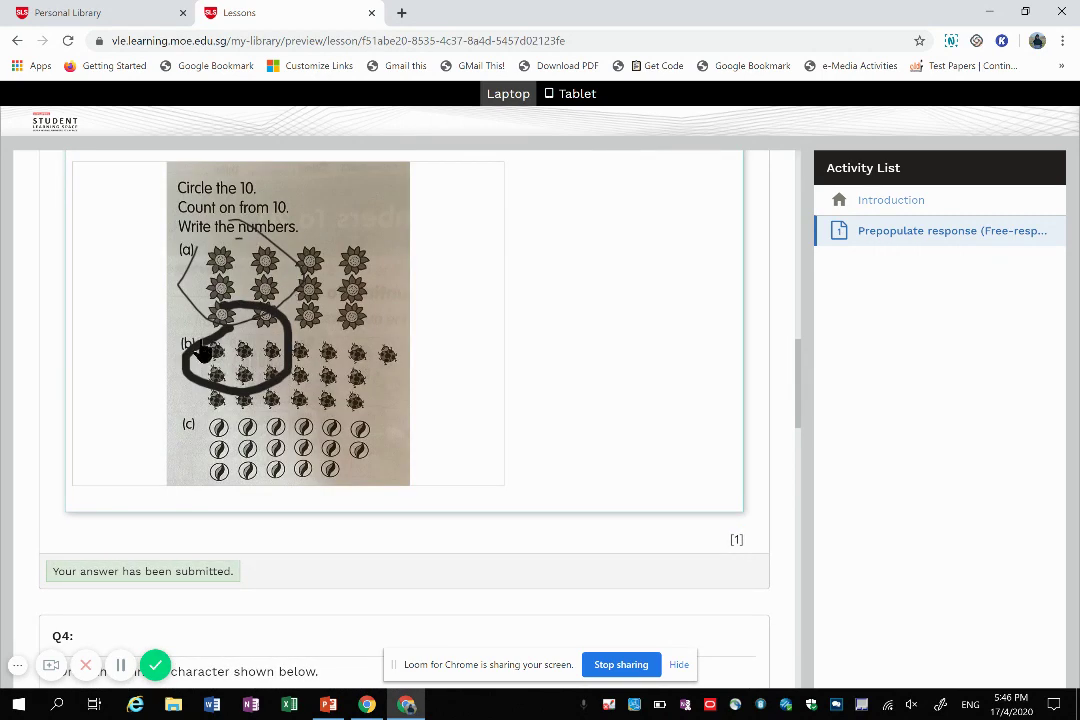
# Open the Q4 image for drawing and sketch the first strokes of the Chinese character in red pencil inside the empty square.
pyautogui.scroll(-1, 498, 397)
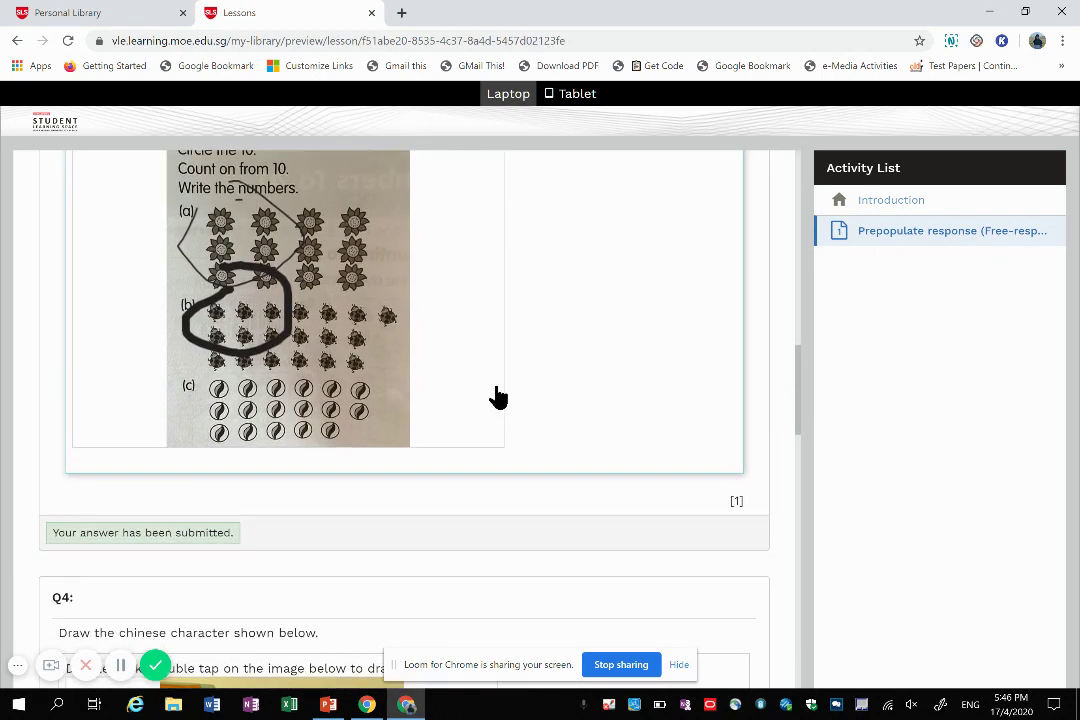
pyautogui.scroll(2, 498, 397)
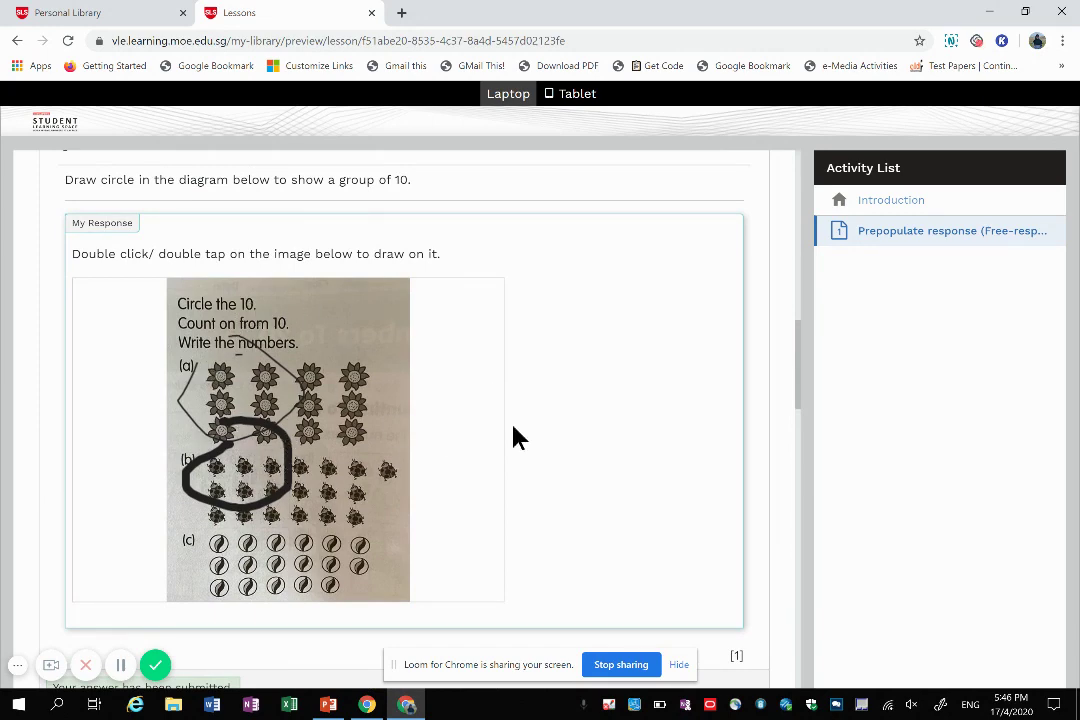
pyautogui.scroll(-3, 622, 475)
pyautogui.scroll(-7, 622, 476)
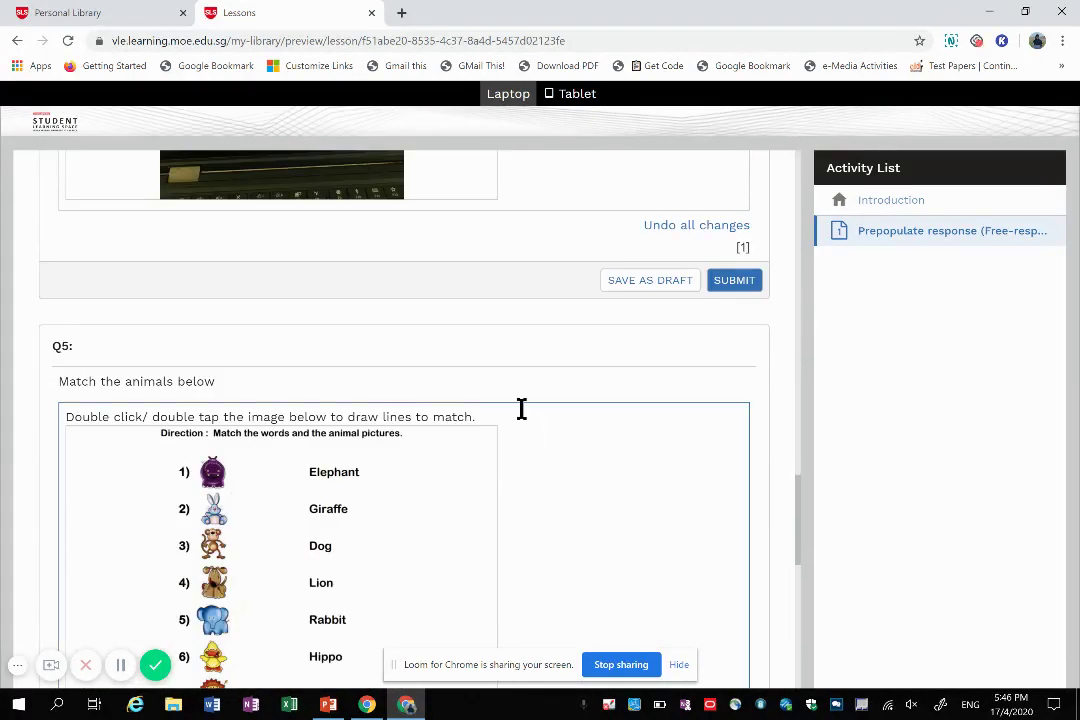
pyautogui.scroll(4, 521, 410)
pyautogui.doubleClick(333, 415)
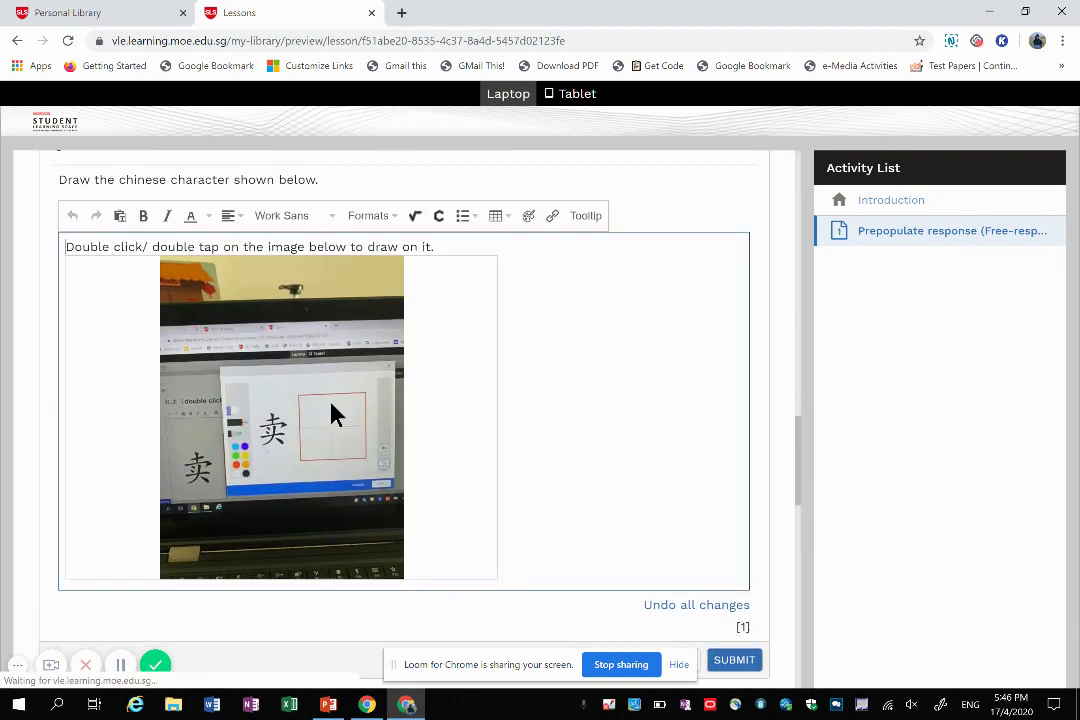
pyautogui.click(284, 519)
pyautogui.moveTo(604, 386); pyautogui.dragTo(601, 409)
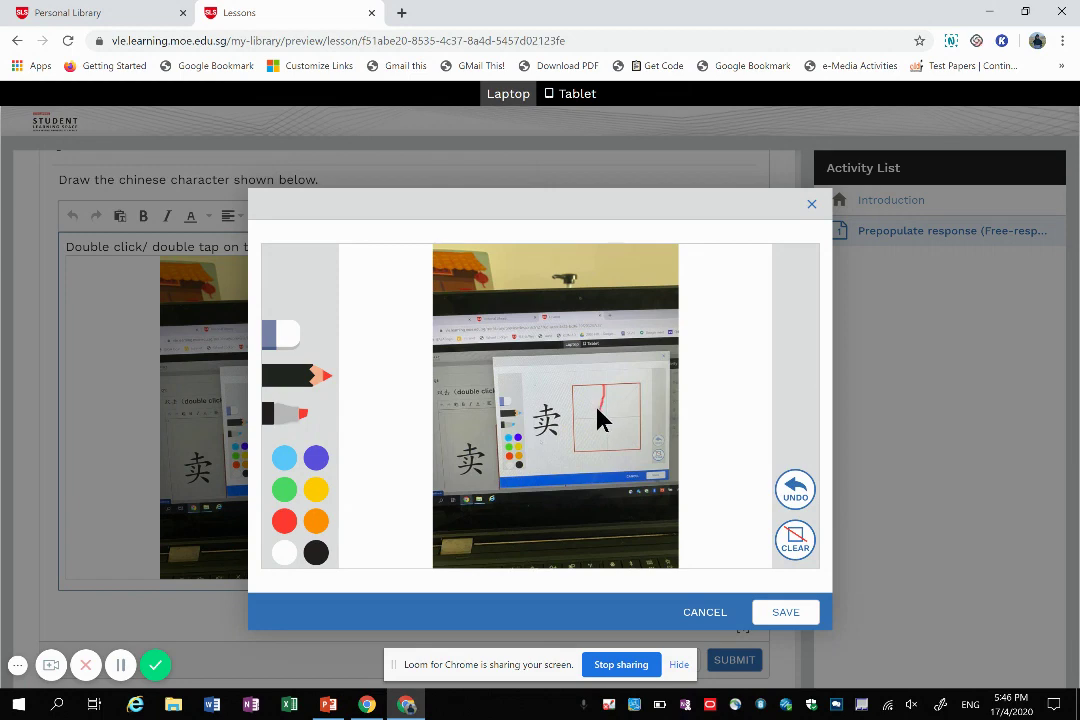
# Save the drawing on the Q4 image and submit the Q4 answer.
pyautogui.click(777, 611)
pyautogui.scroll(-1, 710, 570)
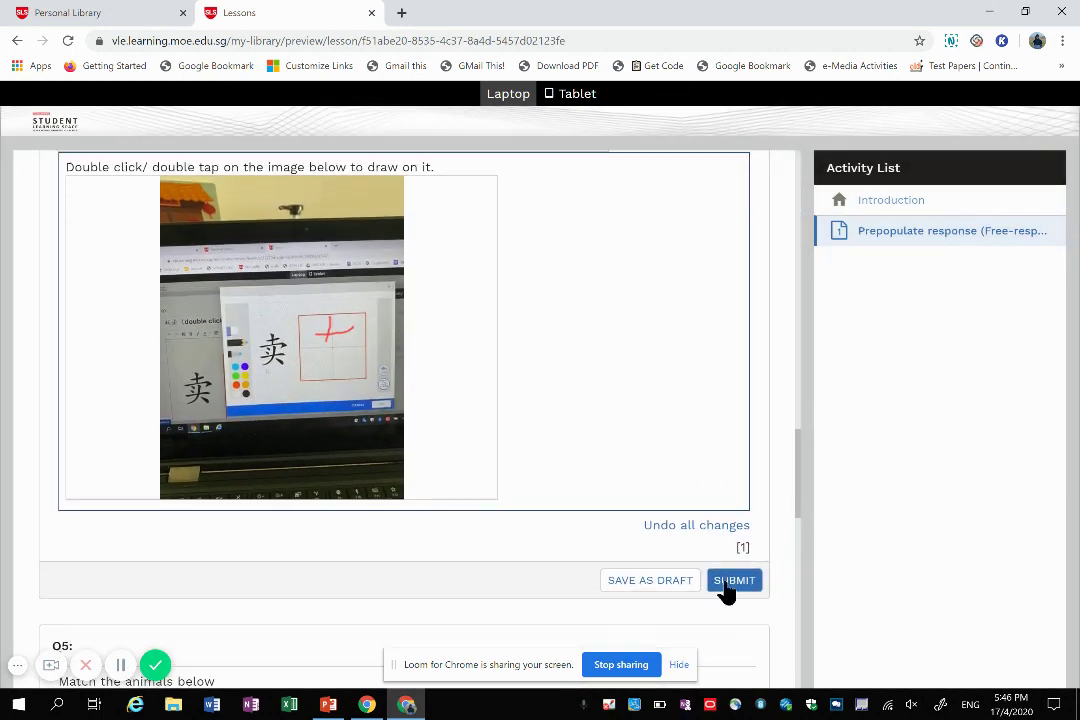
pyautogui.click(730, 585)
# On the Q5 image, draw blue pencil lines matching the hippo, rabbit and monkey to their words, and a red line matching the lion.
pyautogui.scroll(-3, 526, 516)
pyautogui.scroll(-3, 488, 498)
pyautogui.click(422, 458)
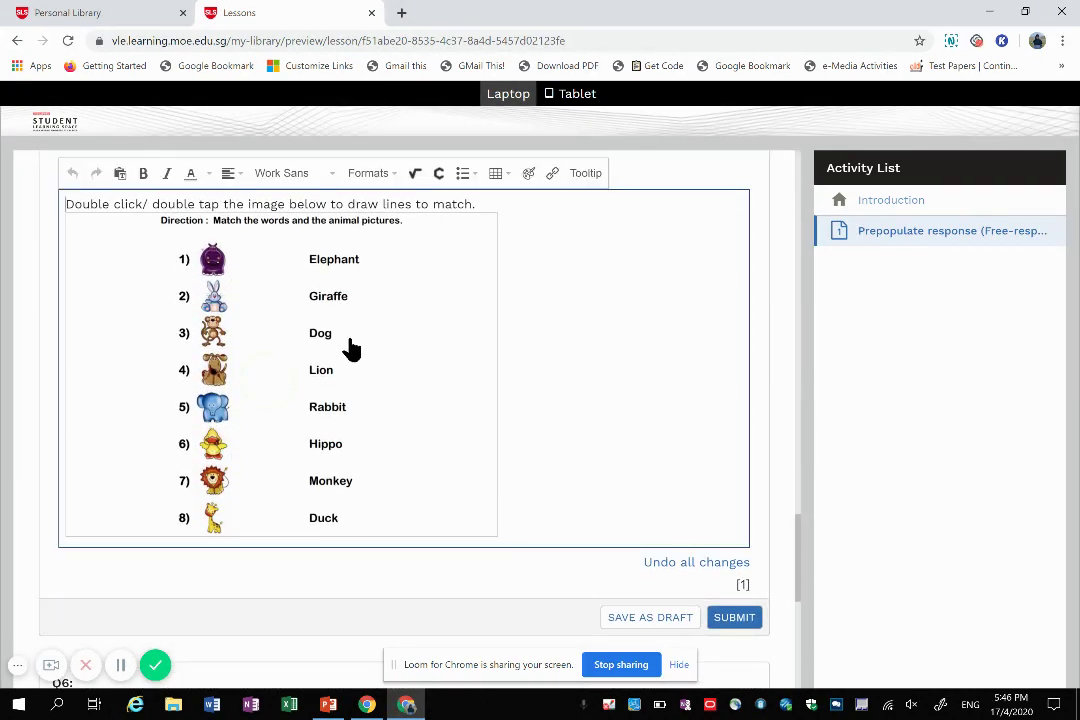
pyautogui.doubleClick(316, 372)
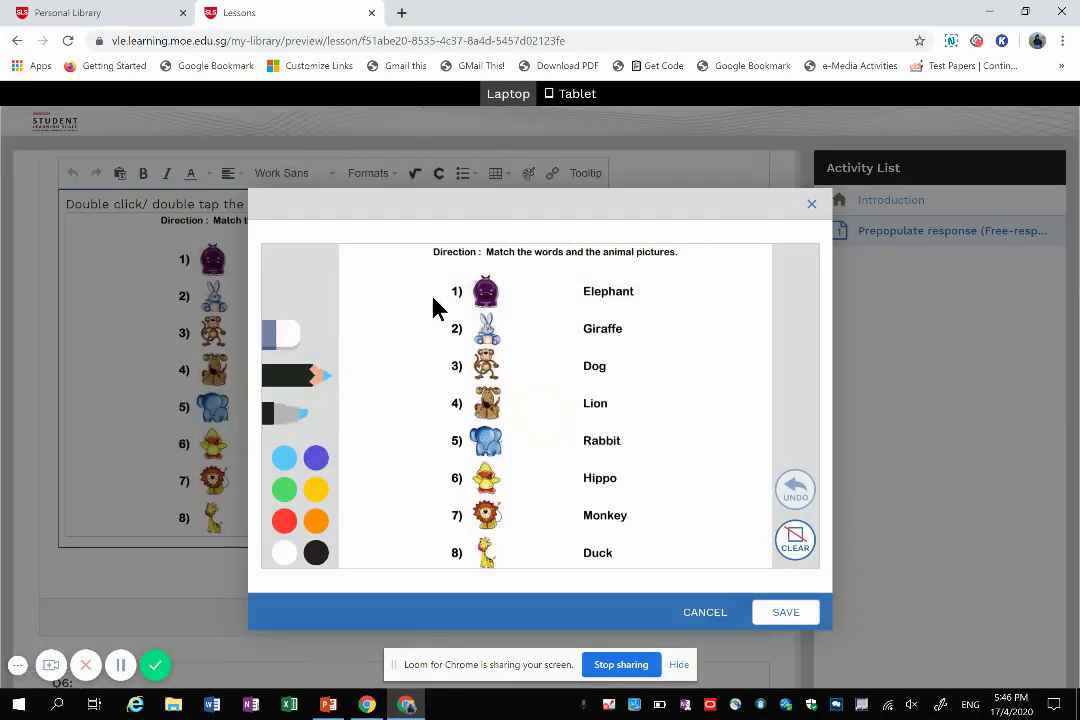
pyautogui.moveTo(487, 294)
pyautogui.mouseDown()
pyautogui.moveTo(546, 330)
pyautogui.moveTo(574, 312)
pyautogui.moveTo(562, 447)
pyautogui.moveTo(591, 483)
pyautogui.moveTo(578, 465)
pyautogui.mouseUp()
pyautogui.moveTo(490, 340)
pyautogui.mouseDown()
pyautogui.moveTo(504, 338)
pyautogui.moveTo(566, 398)
pyautogui.moveTo(585, 443)
pyautogui.mouseUp()
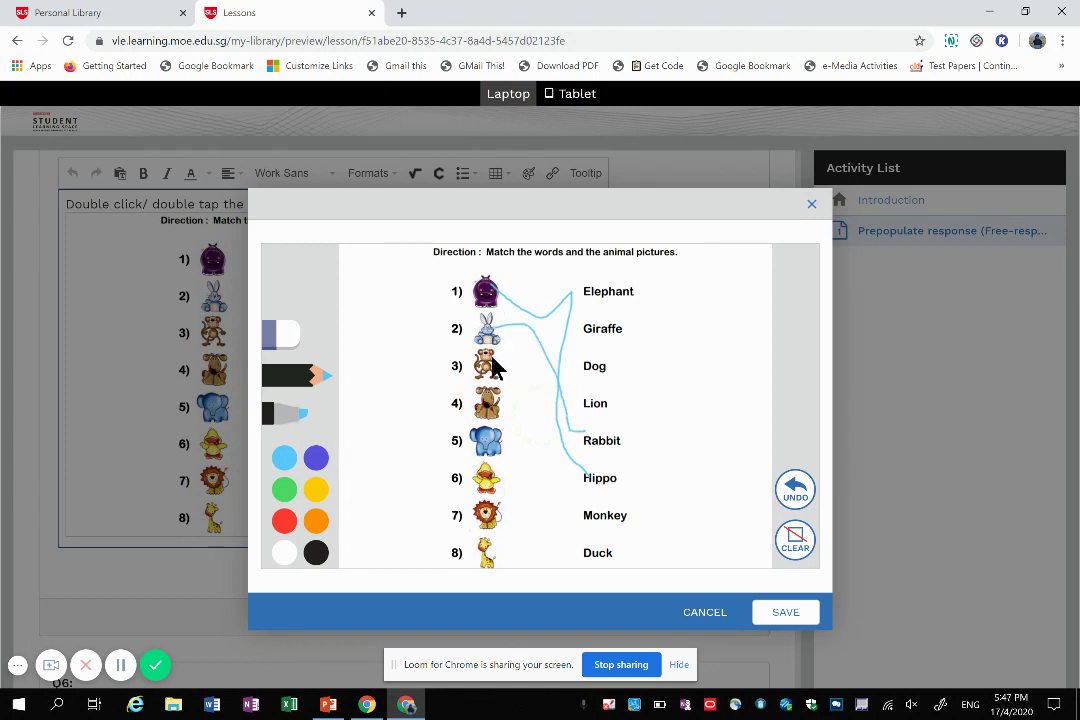
pyautogui.moveTo(497, 362); pyautogui.dragTo(589, 522)
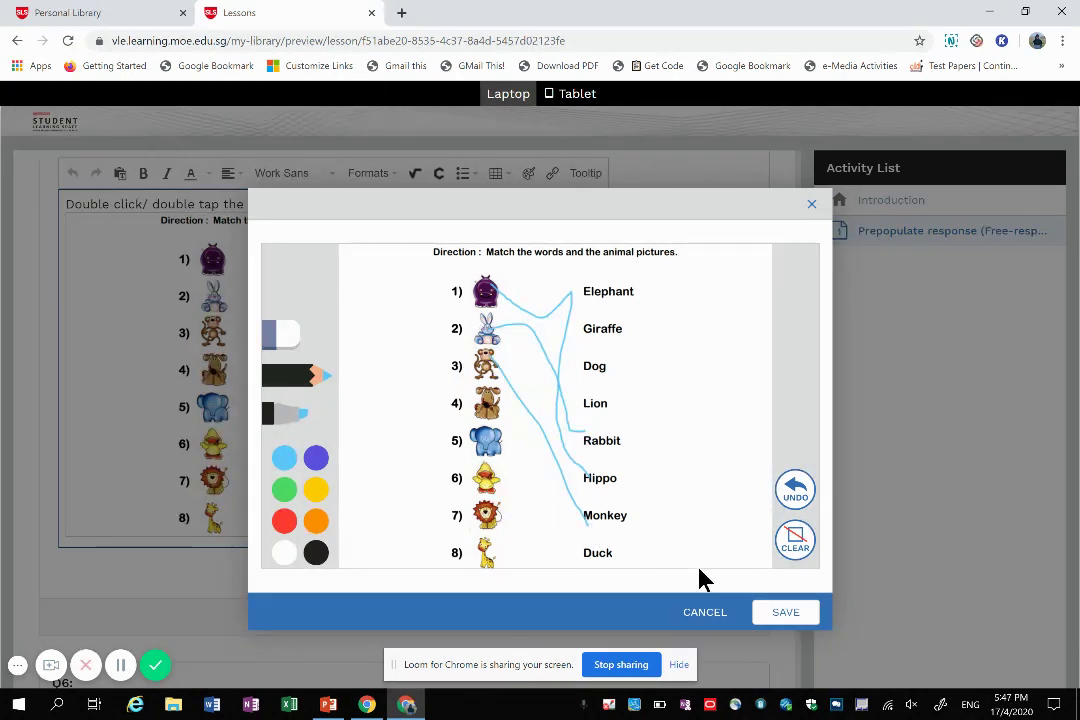
pyautogui.click(284, 521)
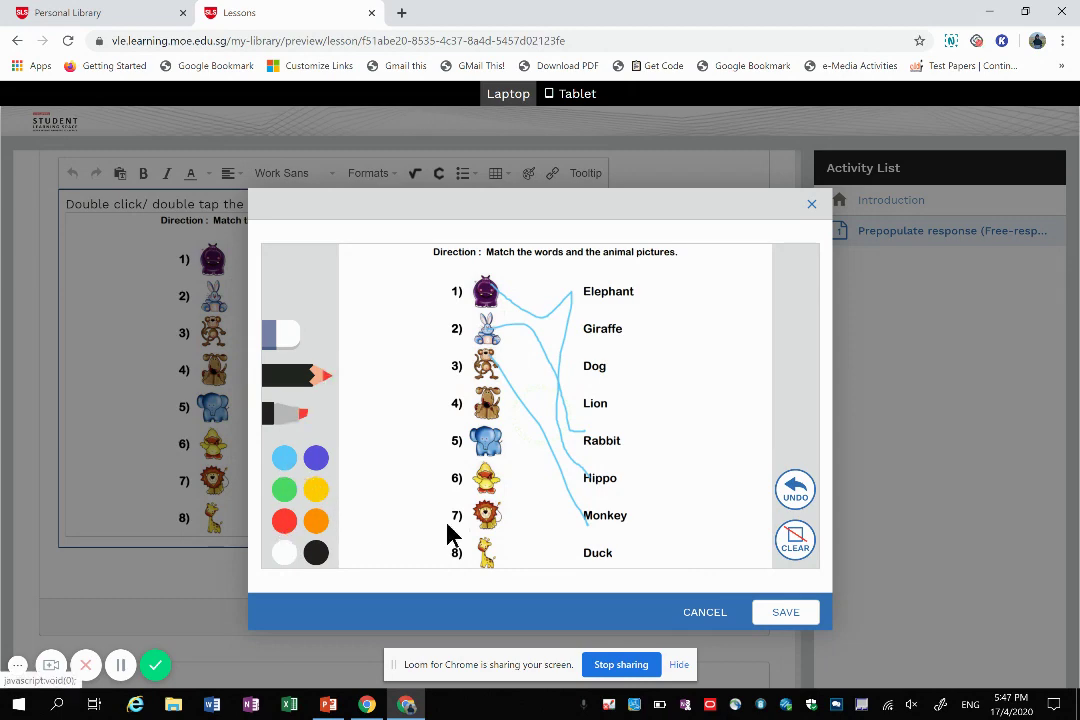
pyautogui.moveTo(497, 516); pyautogui.dragTo(557, 436)
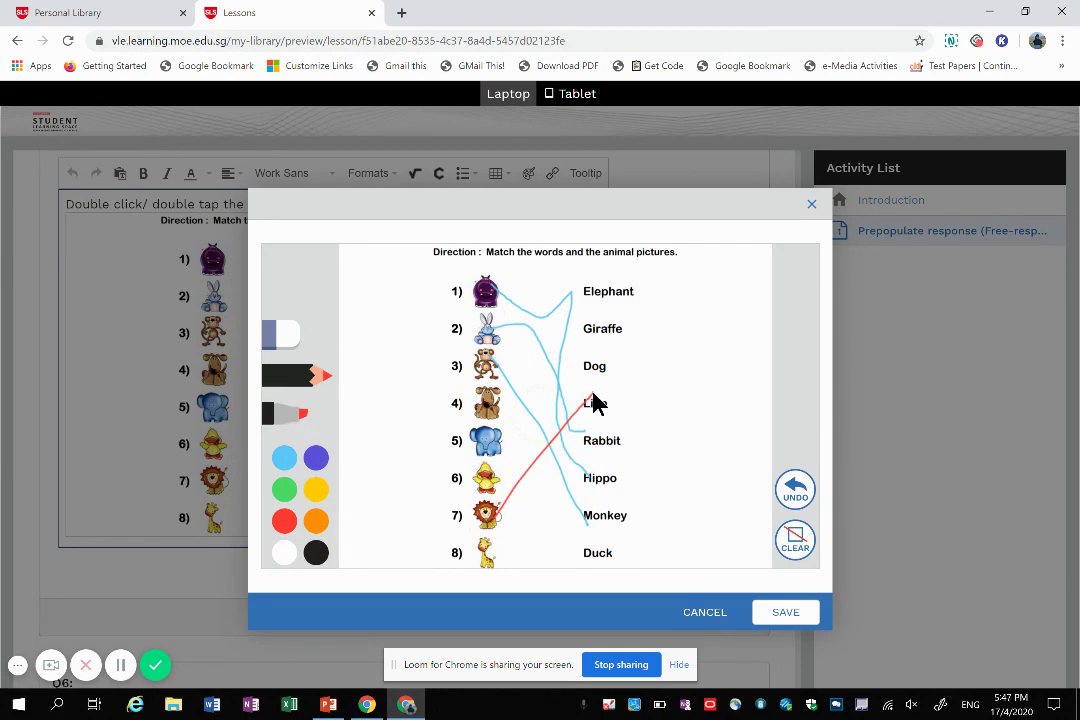
# Save the matching lines on the Q5 image and submit the Q5 answer.
pyautogui.click(783, 612)
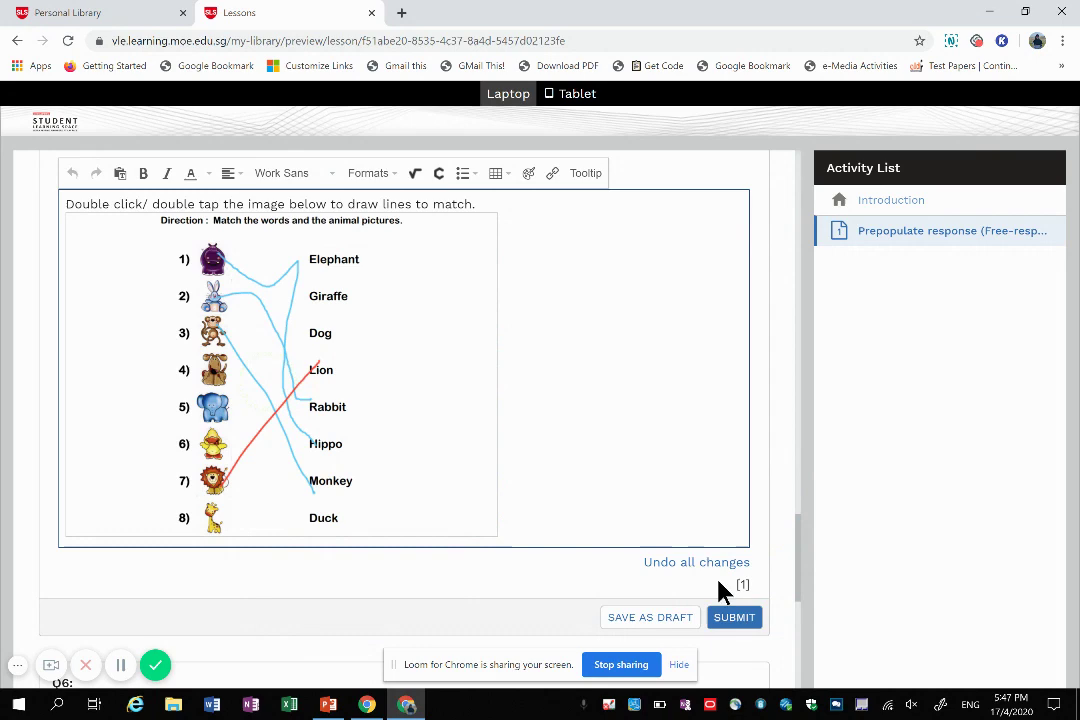
pyautogui.click(735, 617)
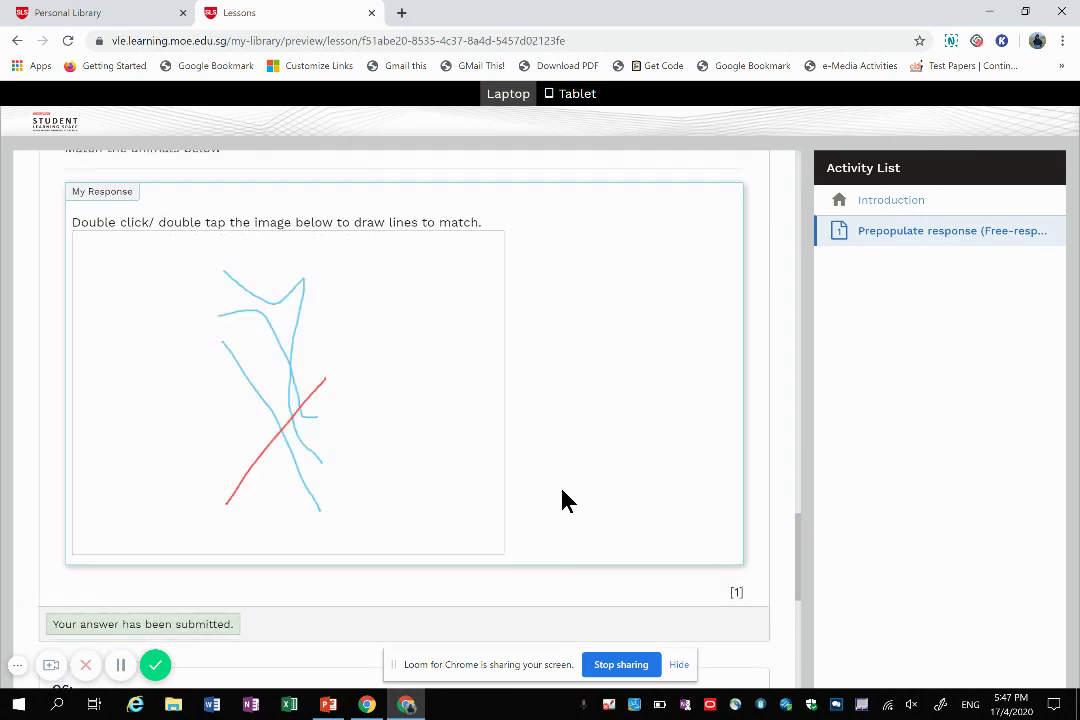
# Look over Q6, which asks for arrows showing heat gain on the melting ice-cream image.
pyautogui.scroll(-5, 565, 500)
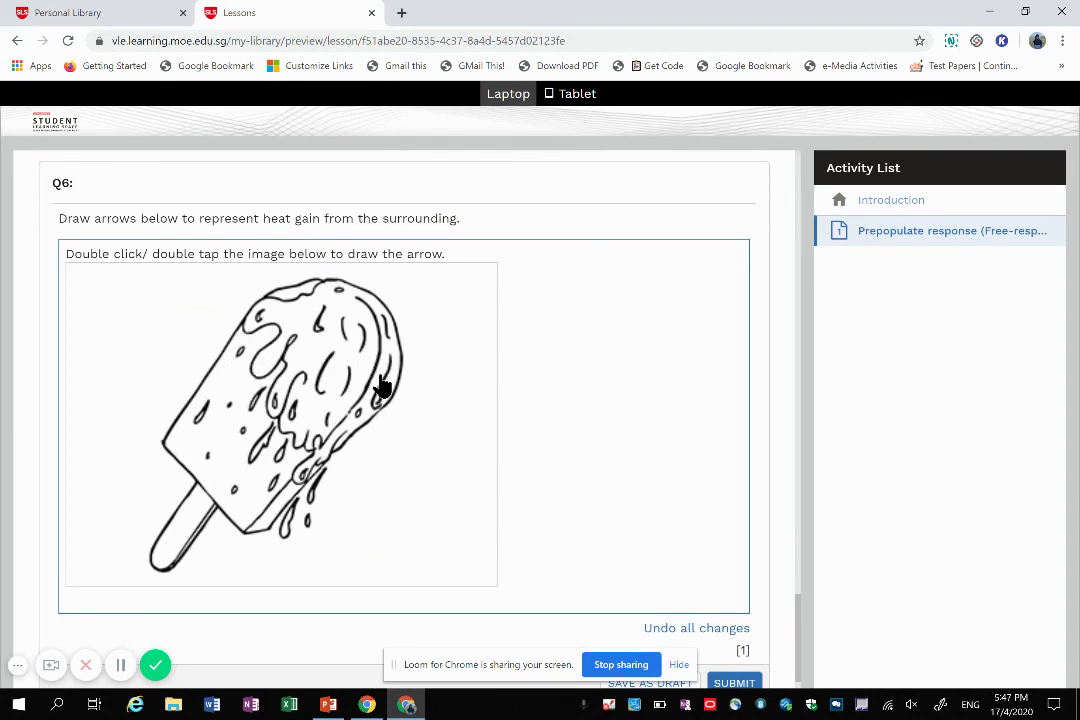
pyautogui.scroll(-1, 325, 465)
pyautogui.scroll(1, 325, 465)
pyautogui.scroll(-1, 325, 465)
pyautogui.scroll(2, 325, 465)
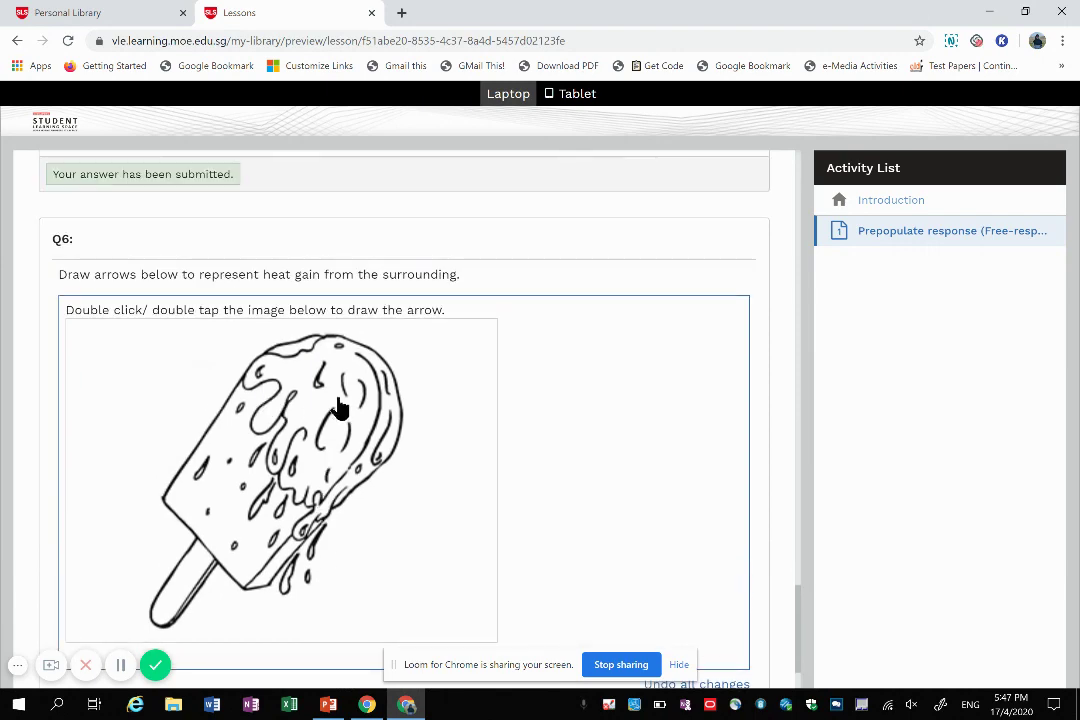
# Return to the lesson "Demo: Prepopulate response" in the Personal Library and open it for editing at its list of questions.
pyautogui.click(113, 14)
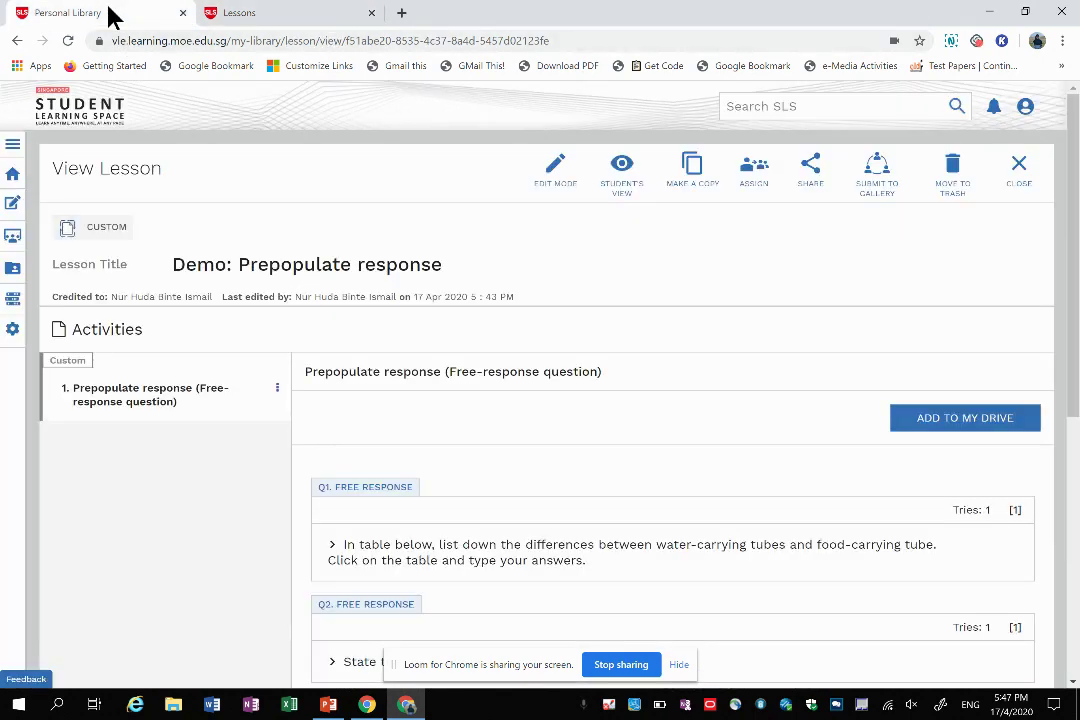
pyautogui.scroll(-1, 506, 335)
pyautogui.scroll(1, 506, 333)
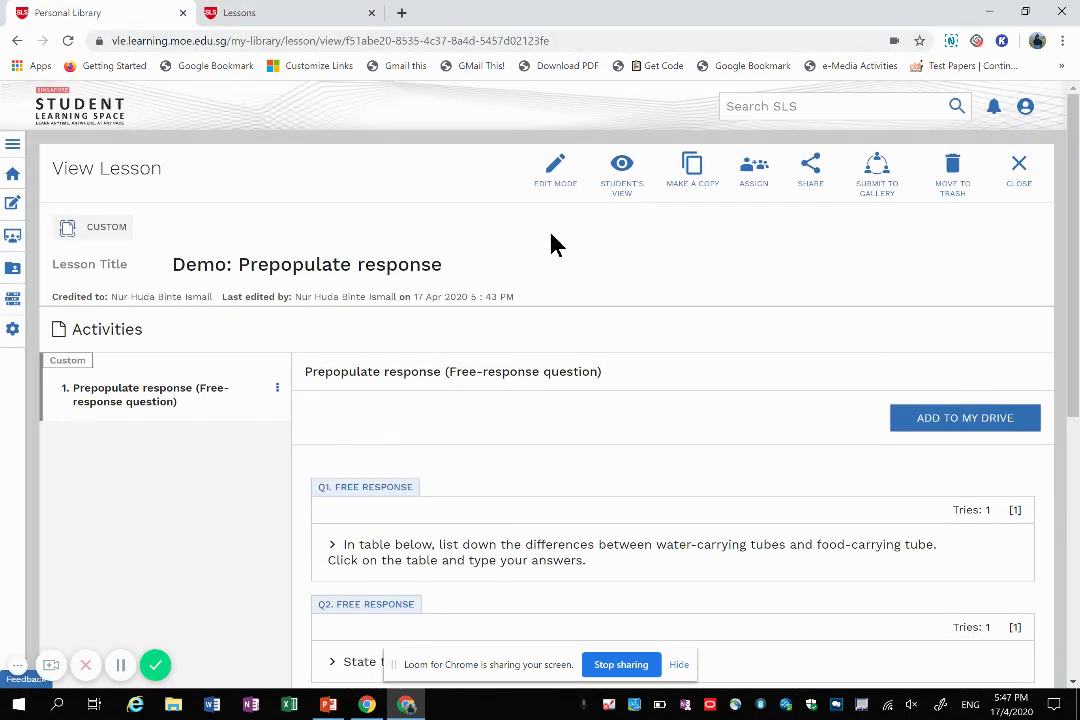
pyautogui.click(546, 172)
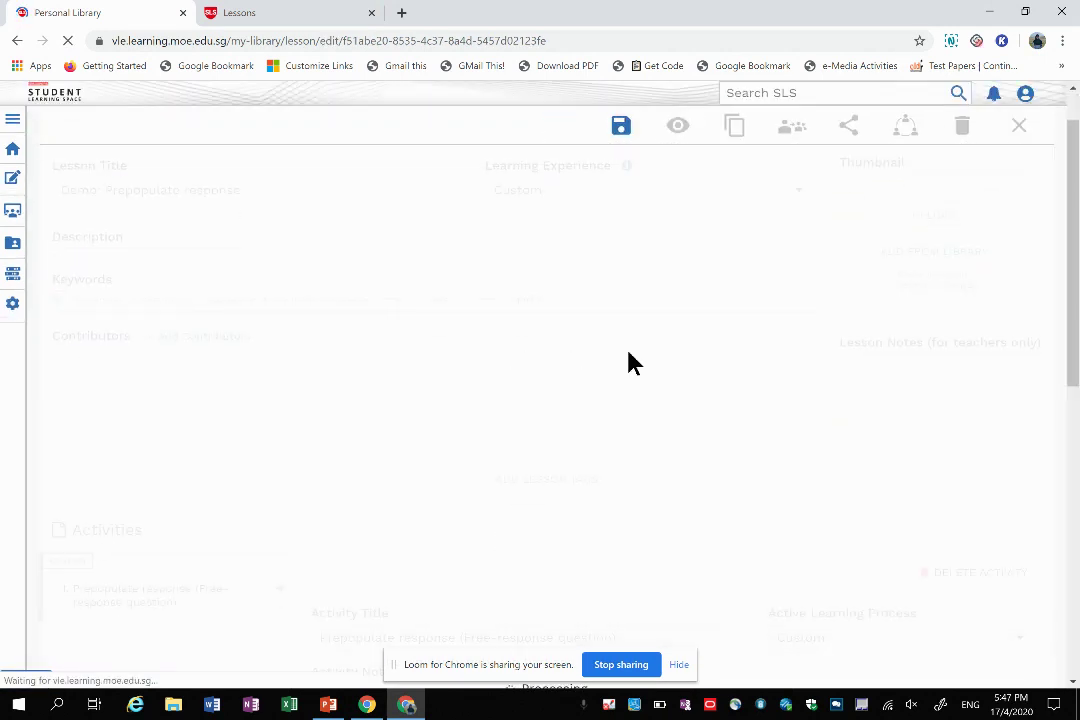
pyautogui.scroll(-2, 769, 434)
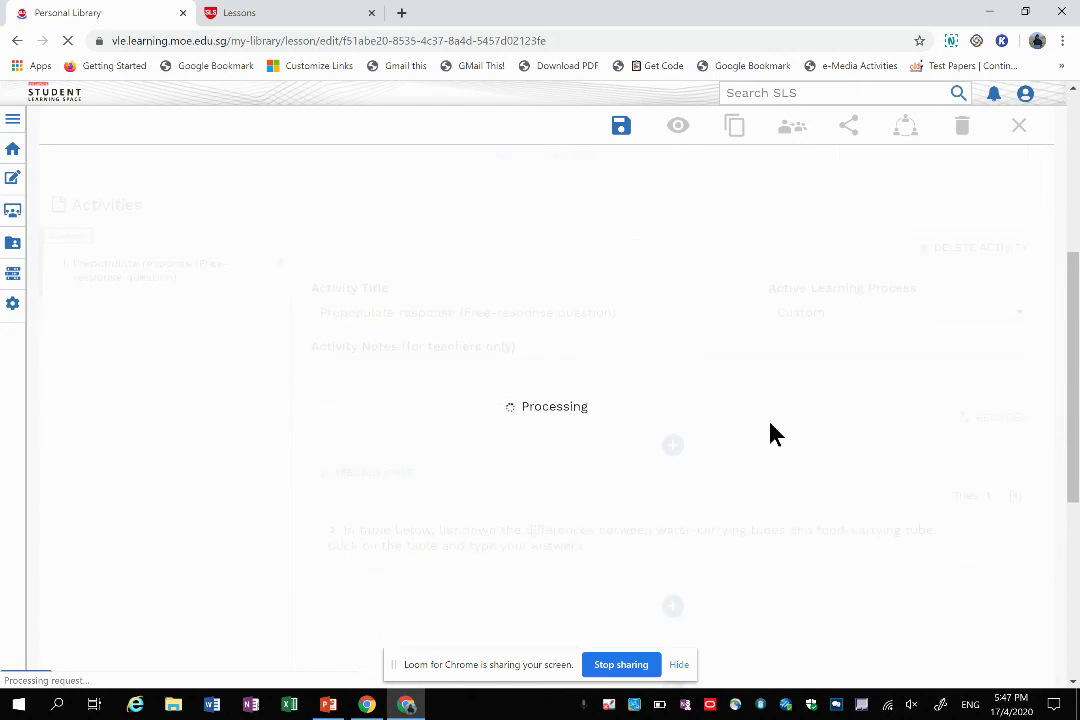
pyautogui.scroll(-2, 769, 434)
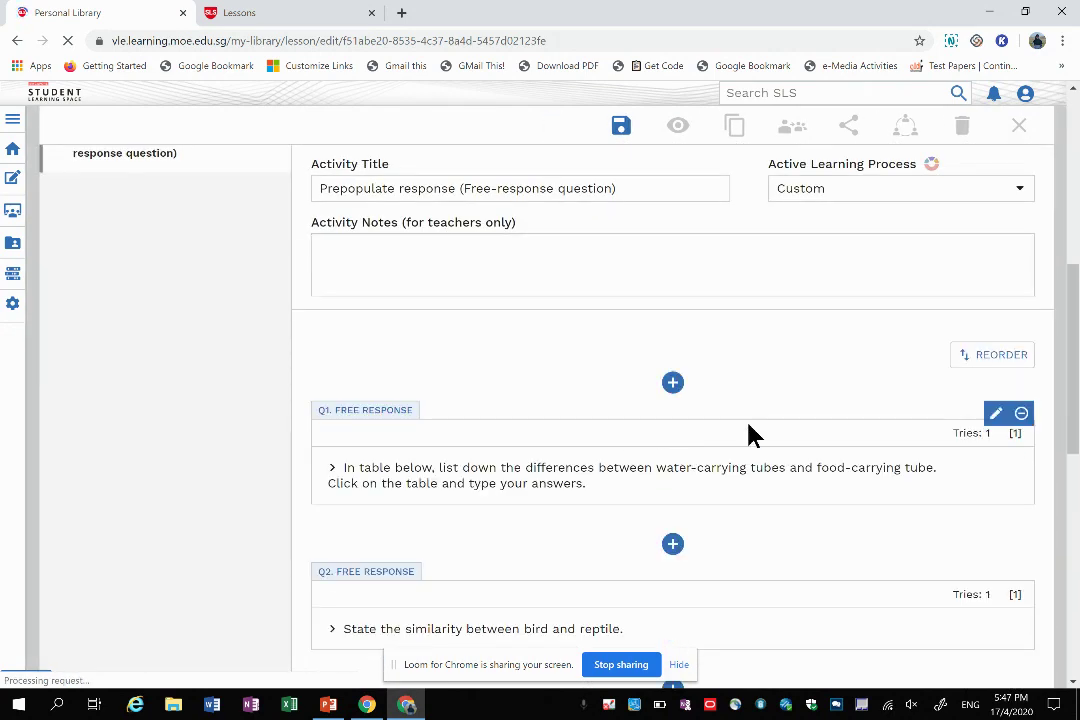
# Open the Q1 free-response question, examine its prepopulated student response and suggested answer tables, and close it.
pyautogui.click(996, 416)
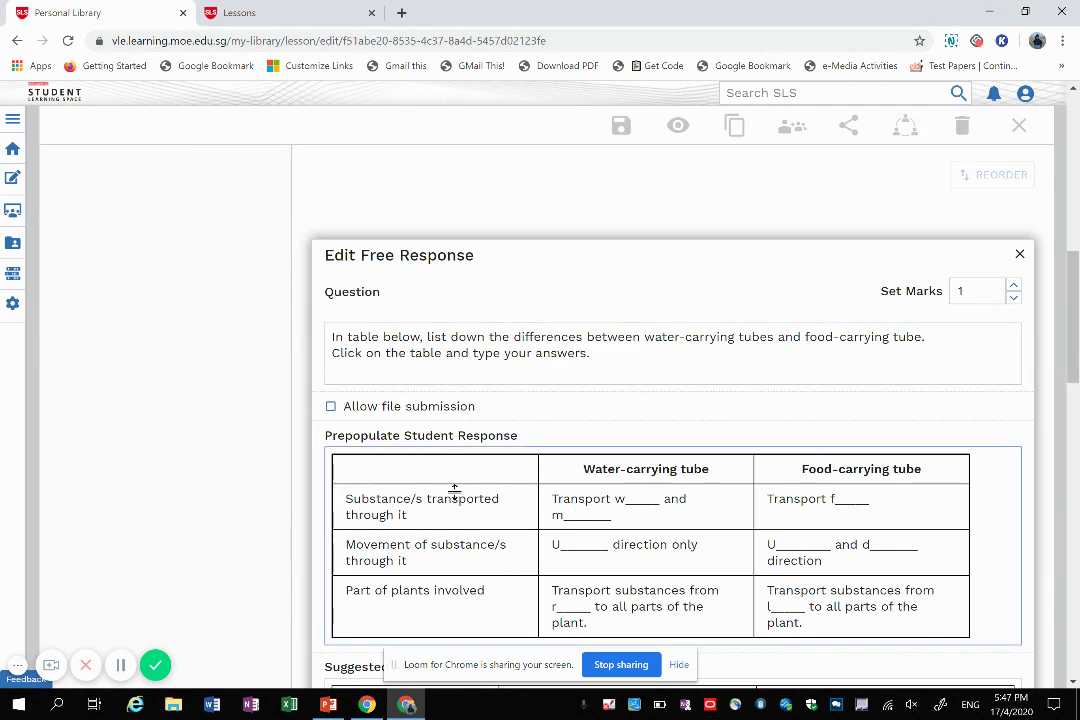
pyautogui.scroll(-3, 899, 528)
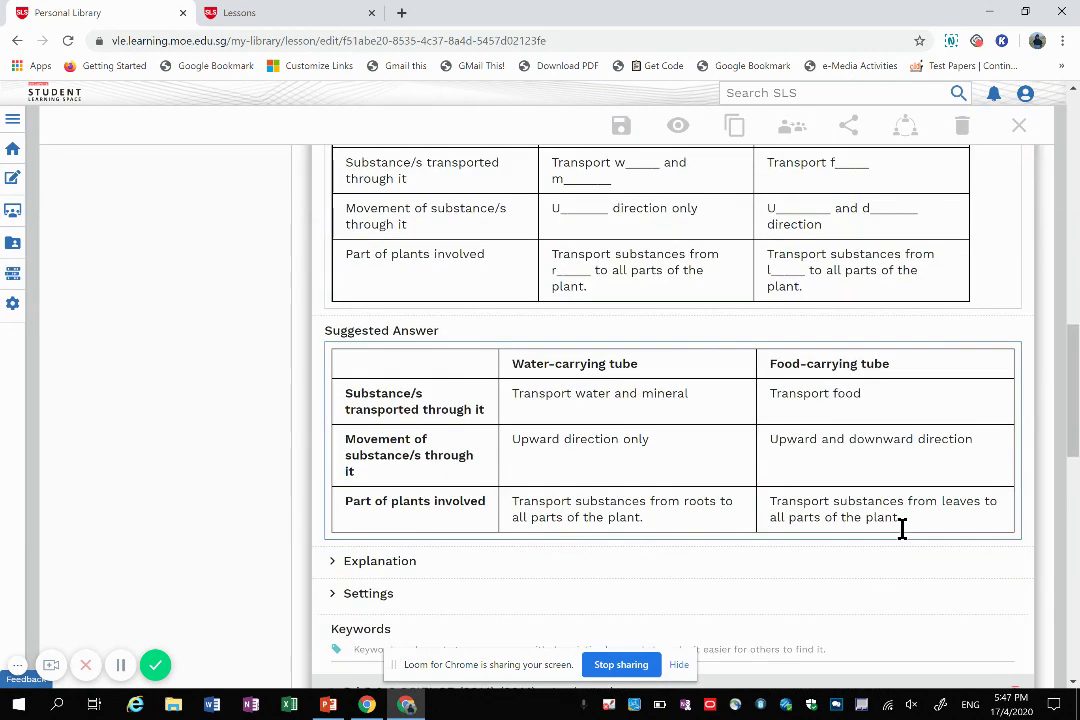
pyautogui.scroll(-3, 903, 533)
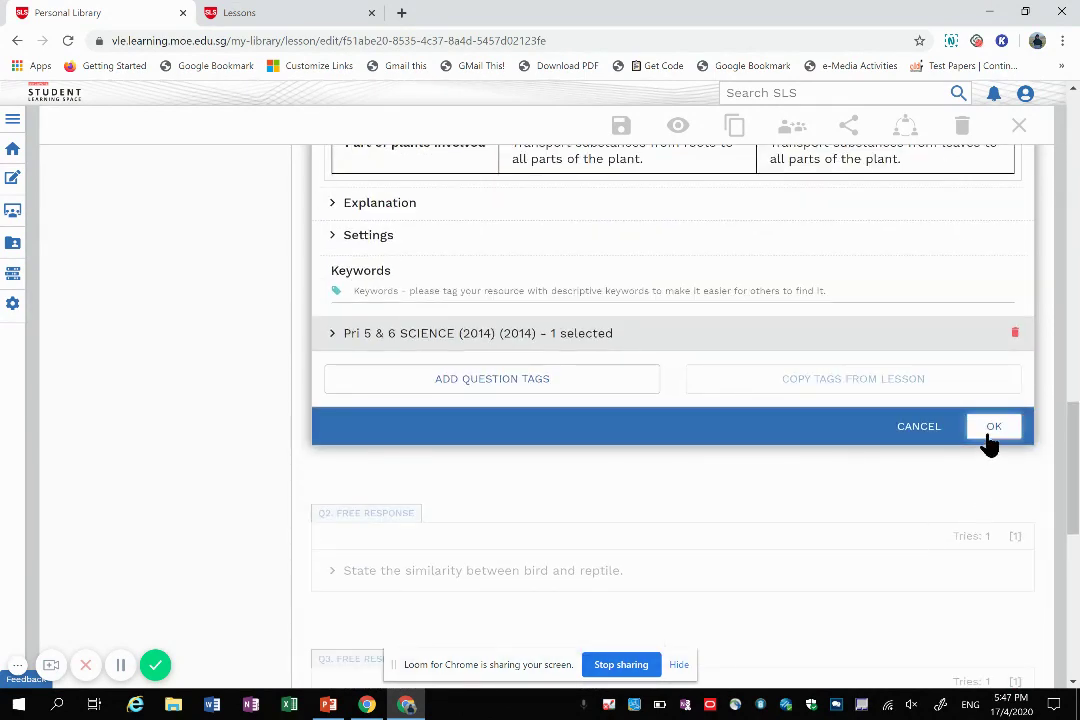
pyautogui.click(990, 440)
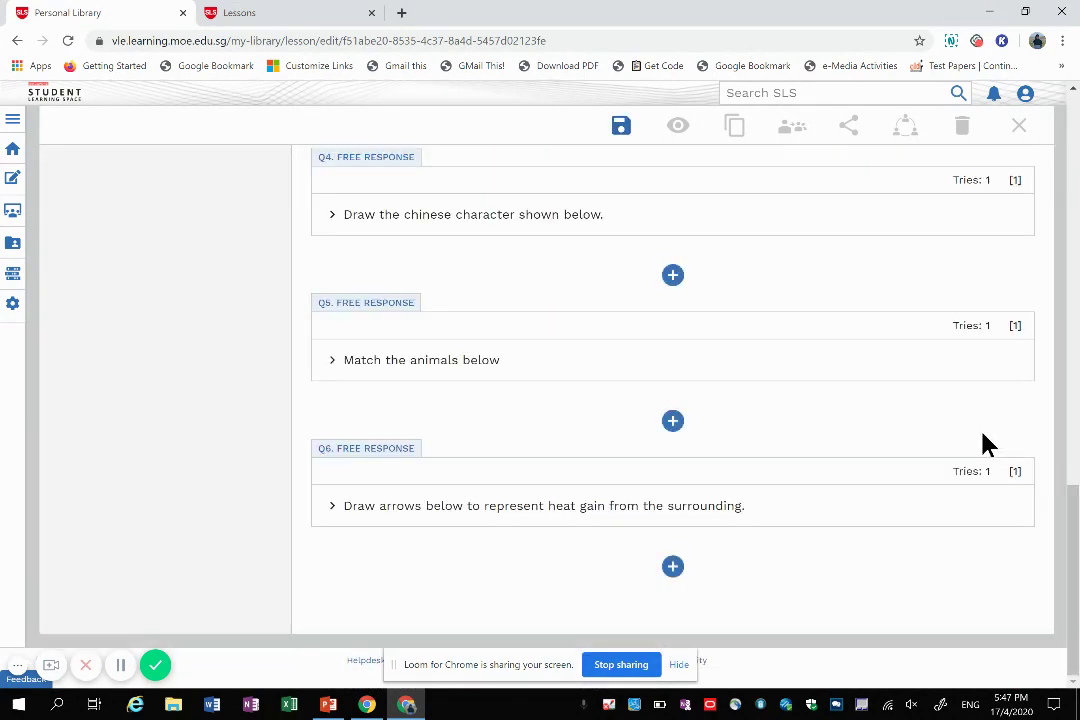
# Create a new free-response question after Q6 with the question text "Label the parts of the flower shown below.".
pyautogui.click(671, 568)
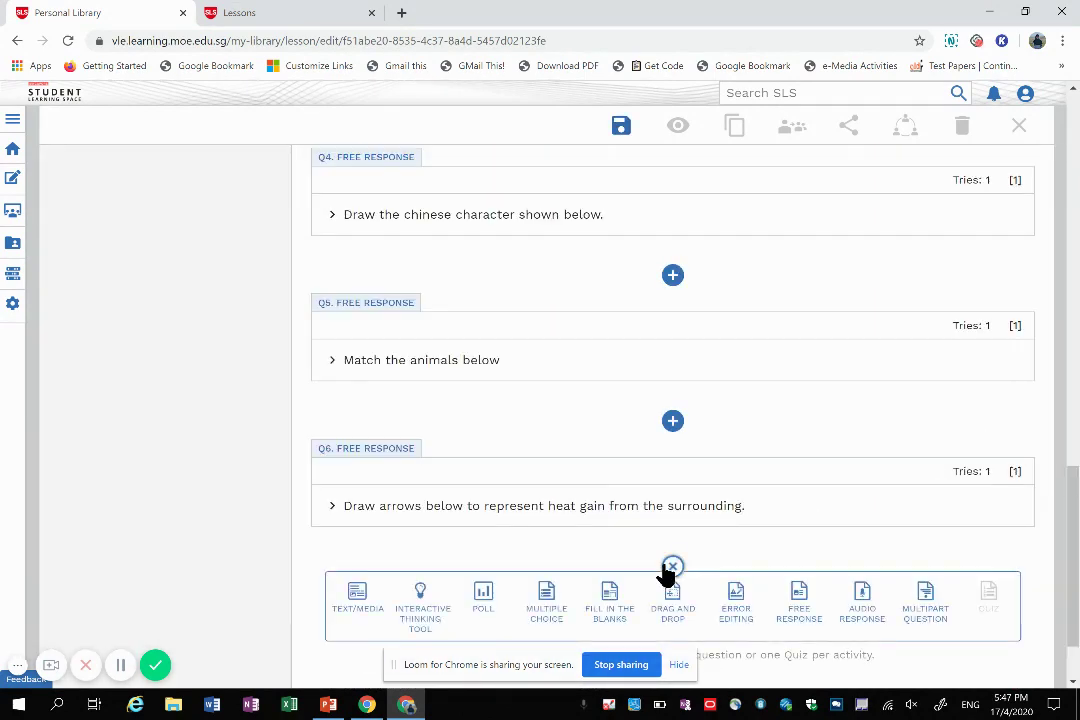
pyautogui.click(792, 612)
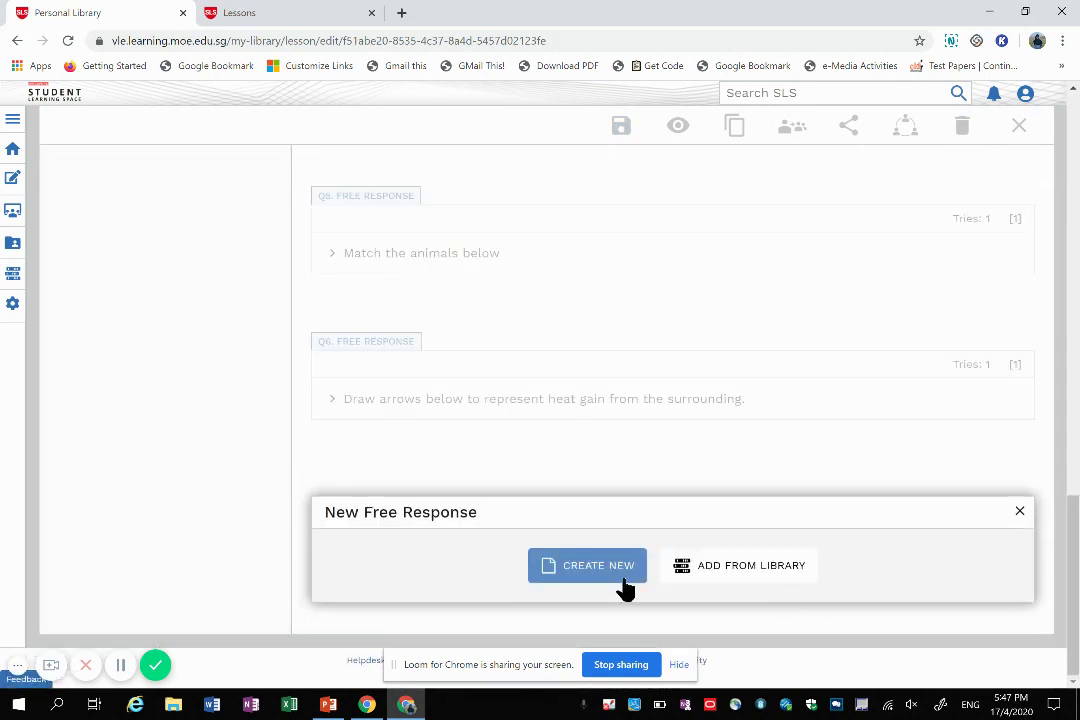
pyautogui.click(598, 566)
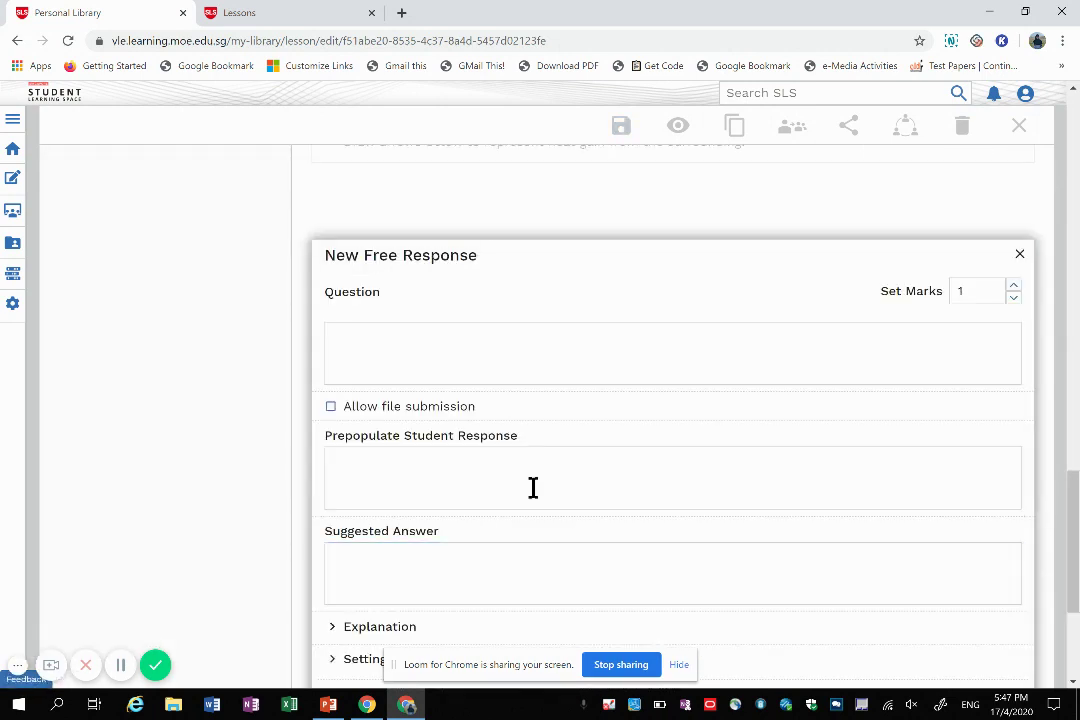
pyautogui.click(446, 354)
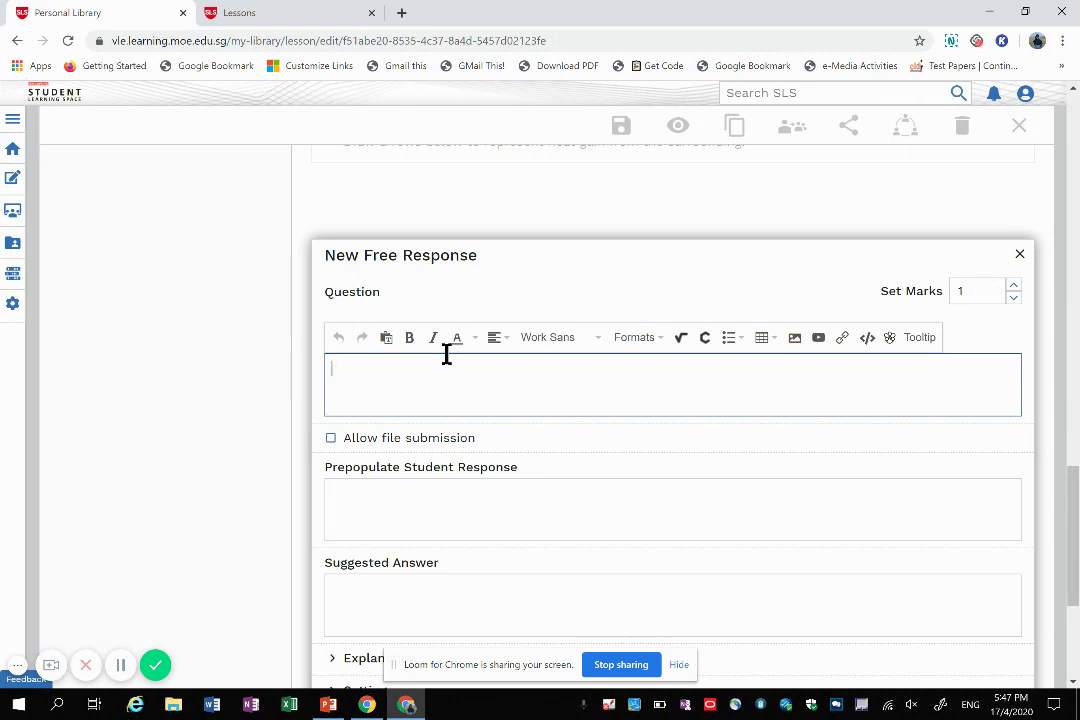
pyautogui.write('Label the parts of the flower shown below.')
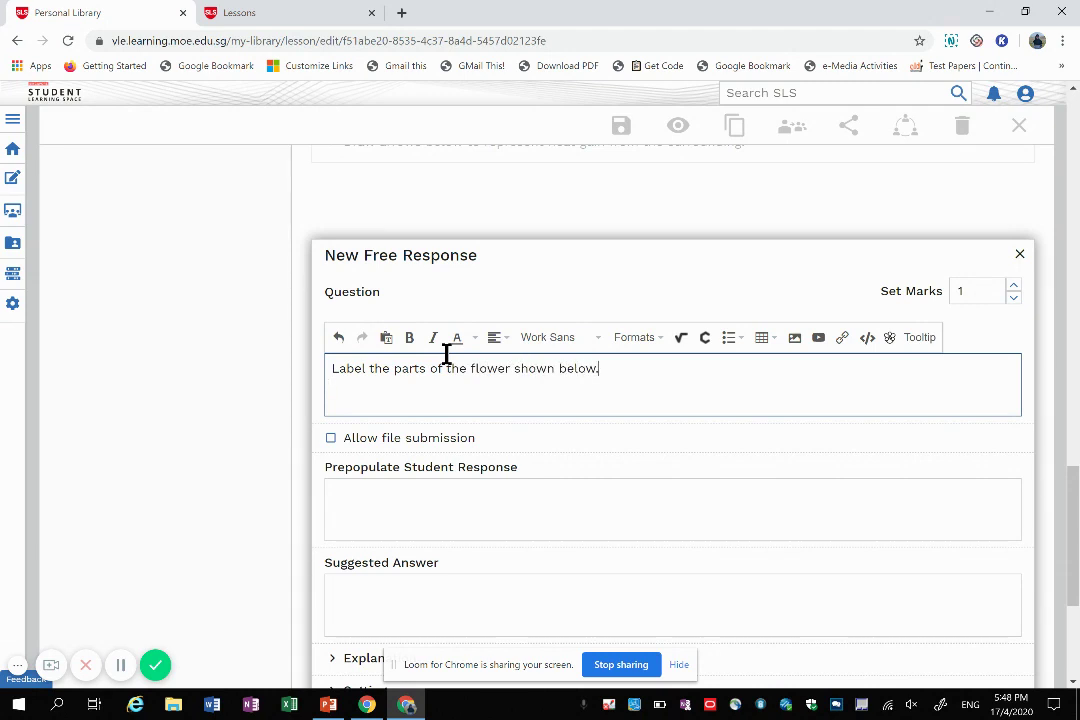
# Open the Prepopulate Student Response area of the new question for editing.
pyautogui.click(521, 495)
pyautogui.scroll(-1, 578, 520)
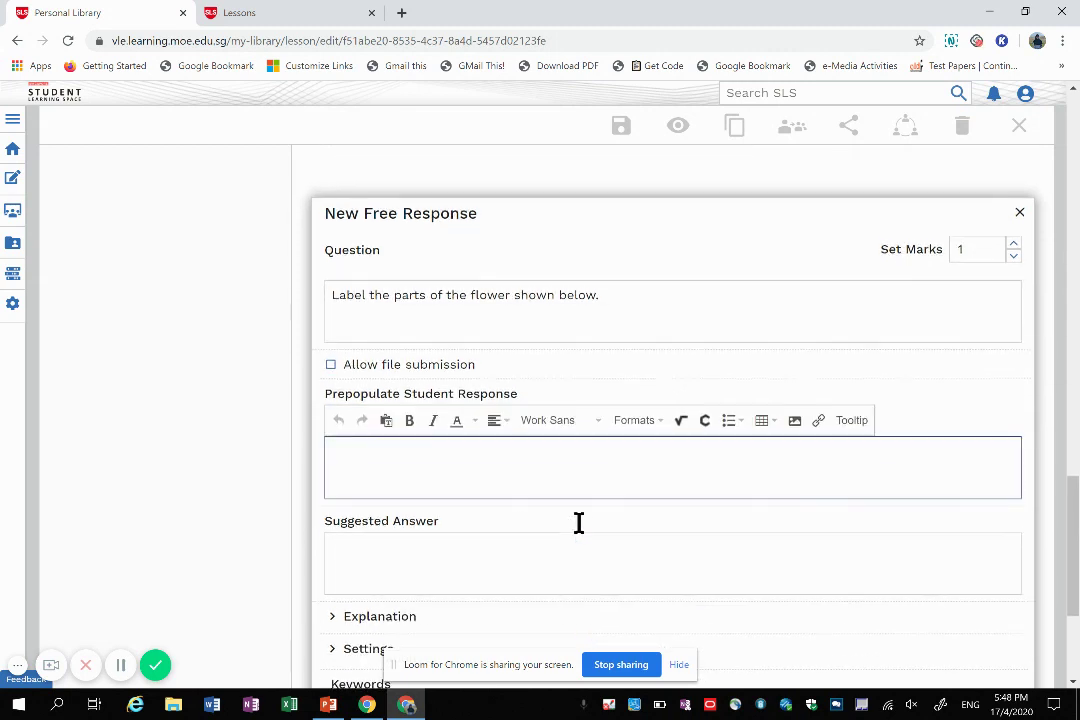
pyautogui.scroll(-1, 578, 523)
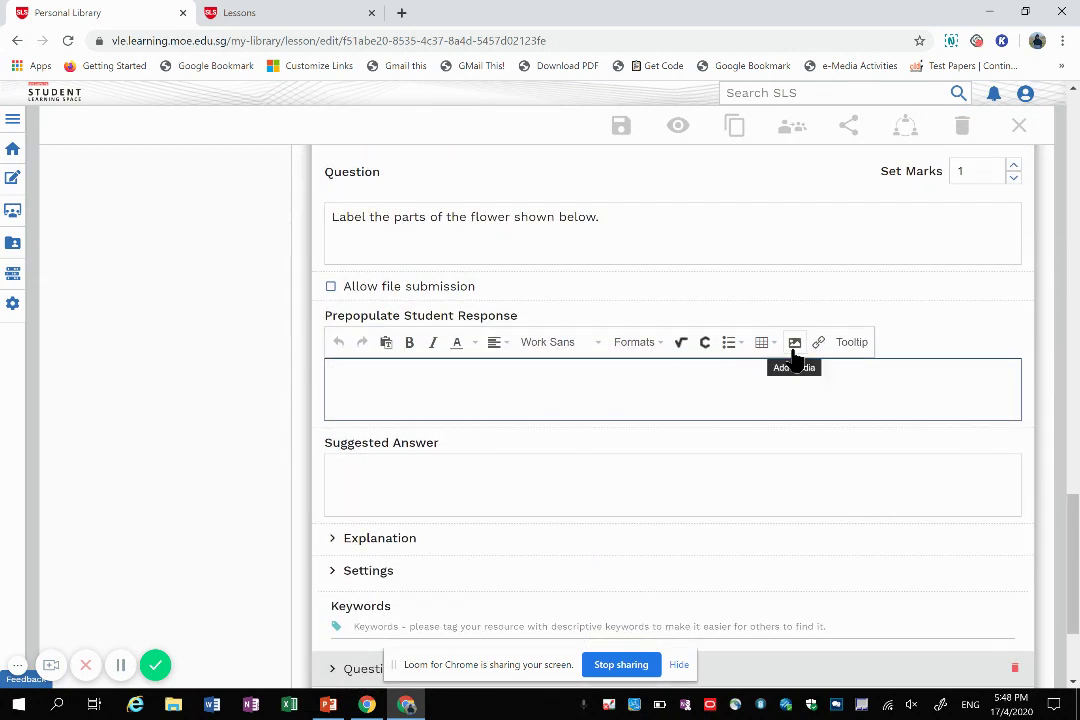
# Switch to PowerPoint and save the flower drawing together with its four labels as a PNG picture named "flower" in Documents > HBL > 5n3.
pyautogui.hotkey('alt', 'Tab')
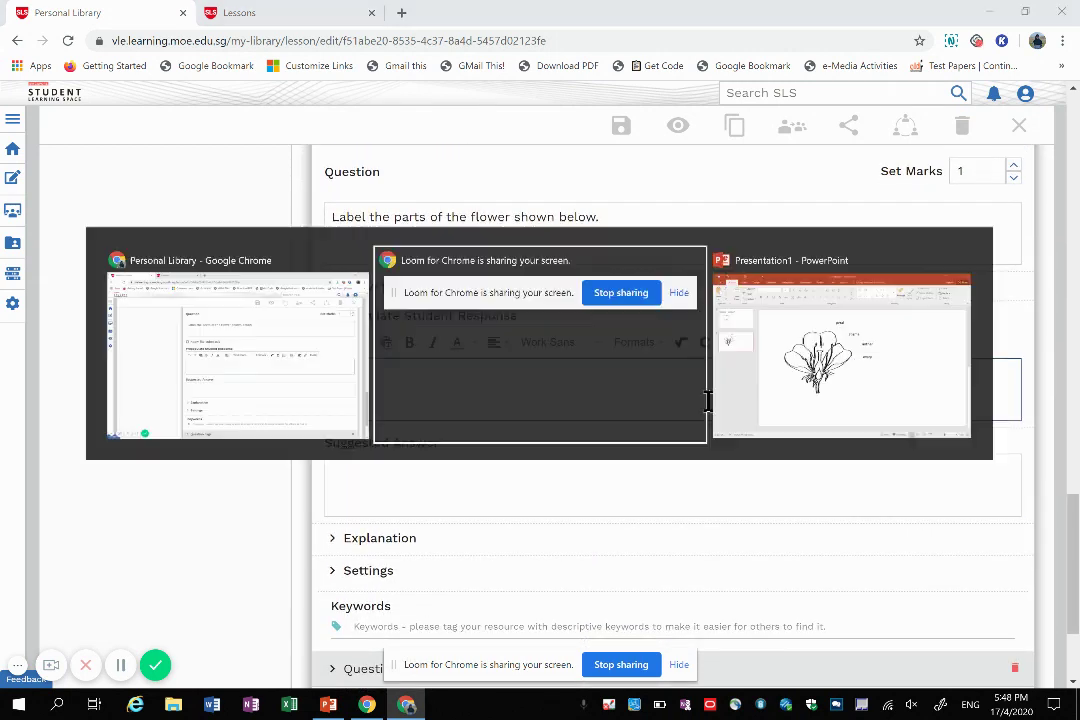
pyautogui.hotkey('alt', 'Tab')
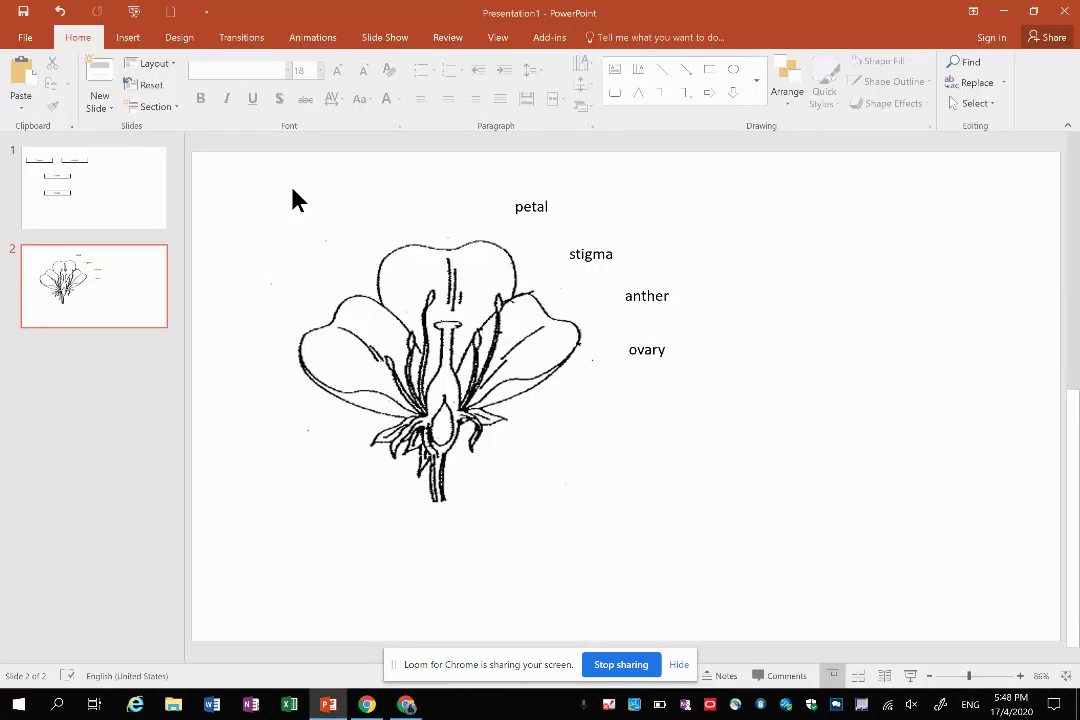
pyautogui.click(381, 335)
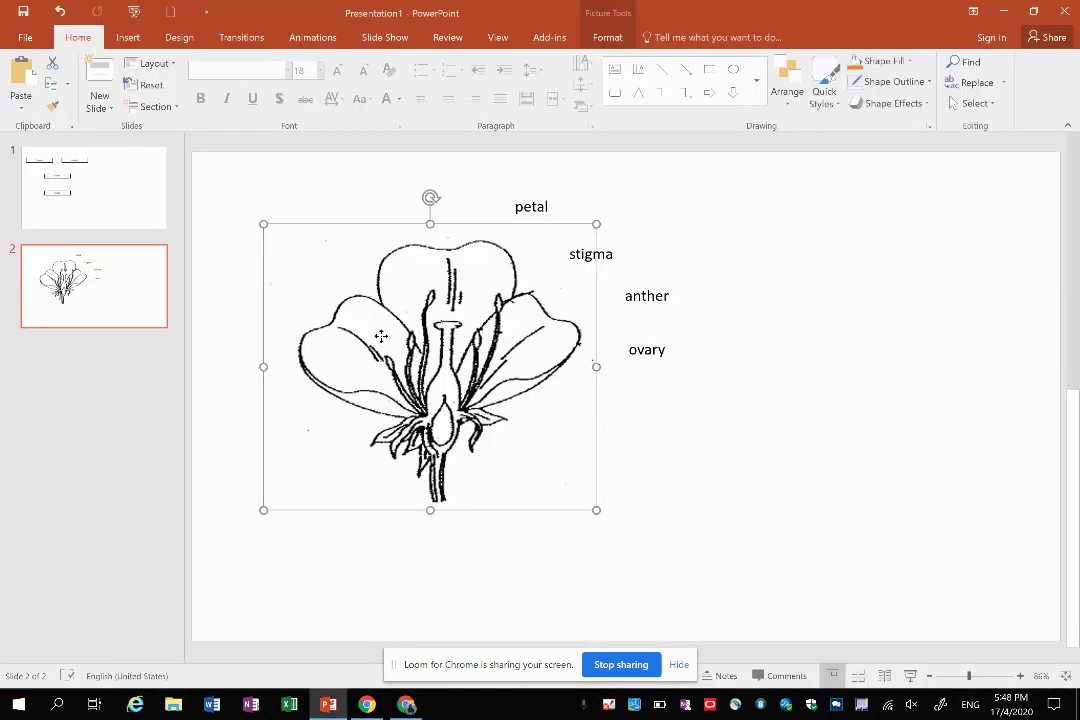
pyautogui.click(531, 210)
pyautogui.click(258, 228)
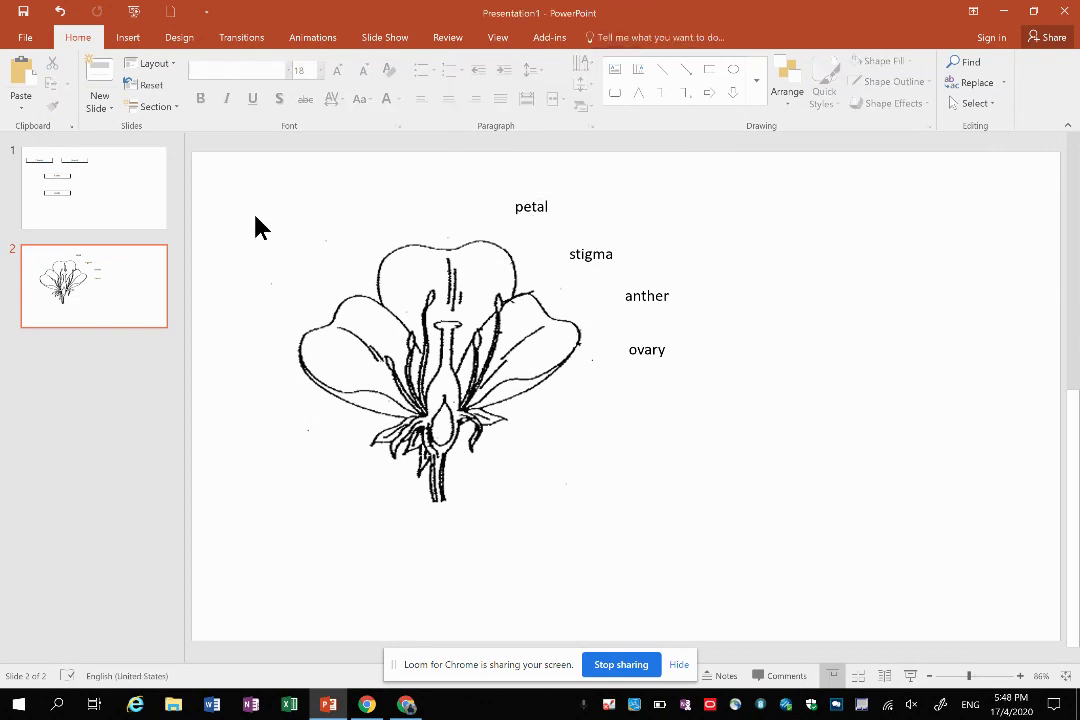
pyautogui.moveTo(240, 165); pyautogui.dragTo(767, 581)
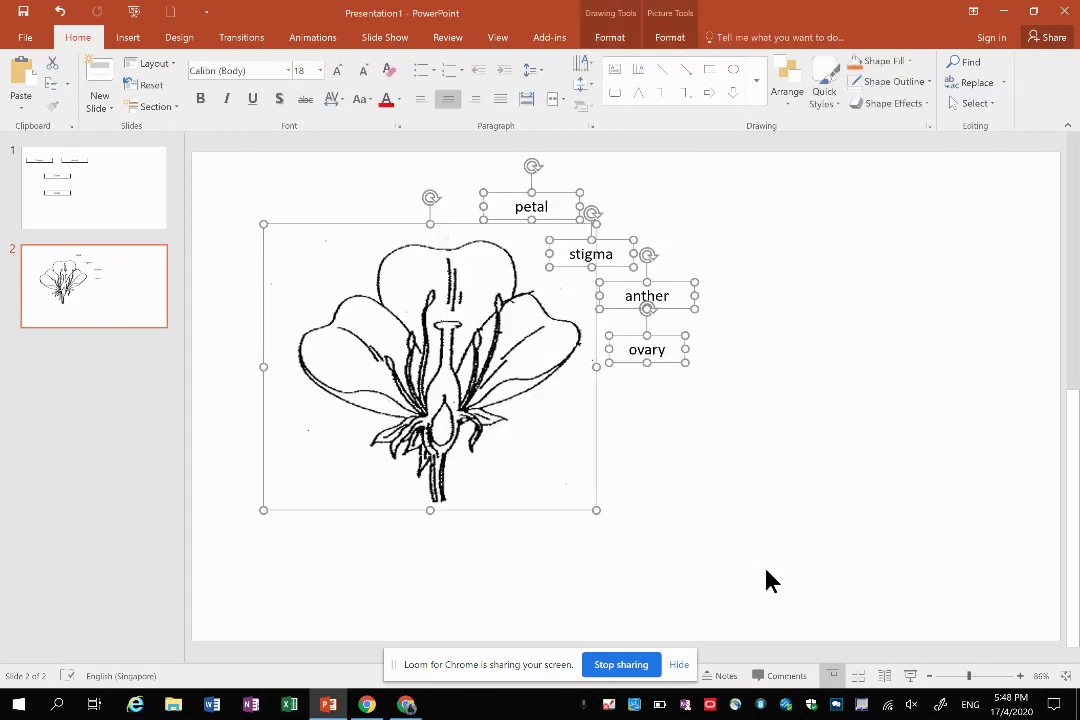
pyautogui.rightClick(540, 356)
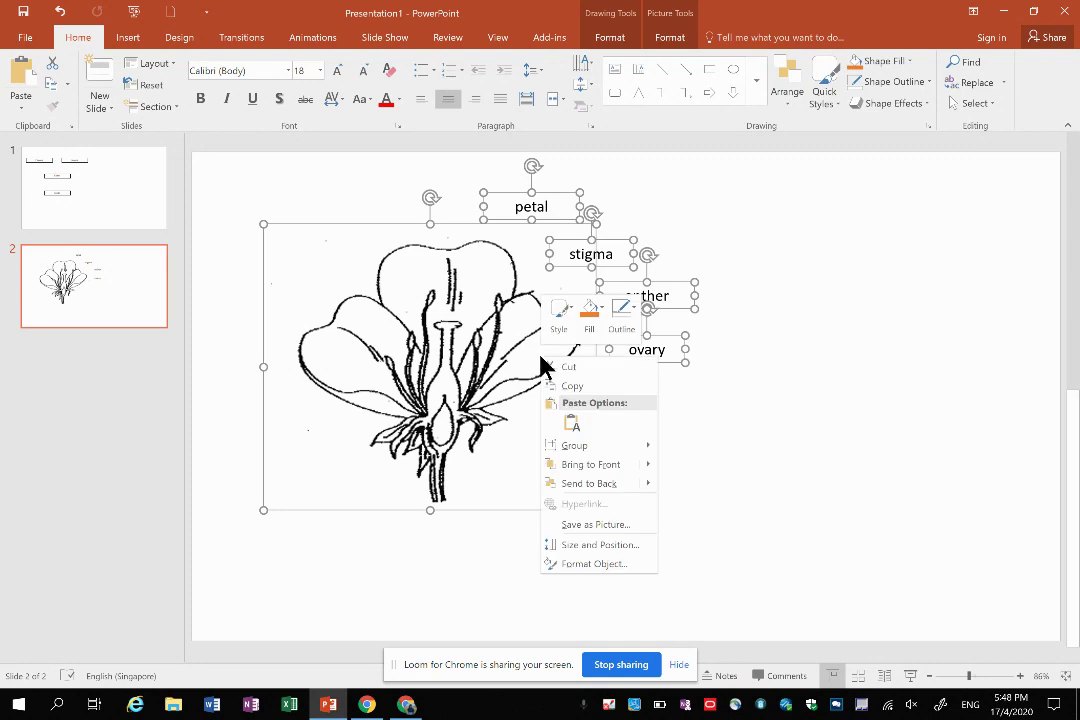
pyautogui.click(583, 526)
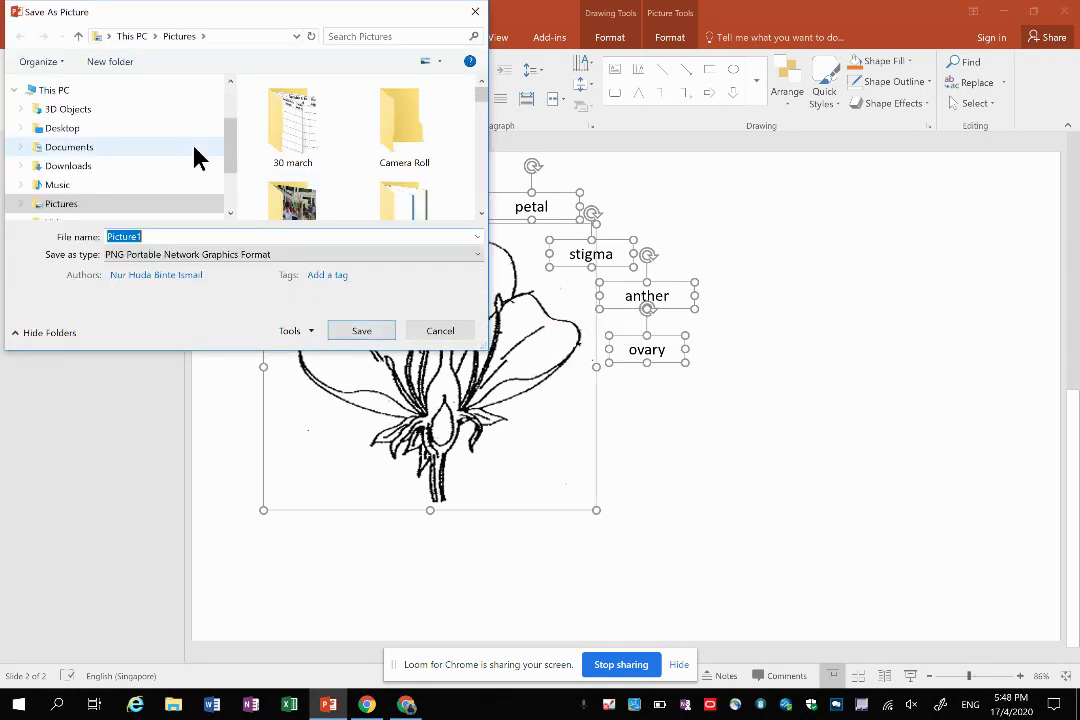
pyautogui.click(72, 149)
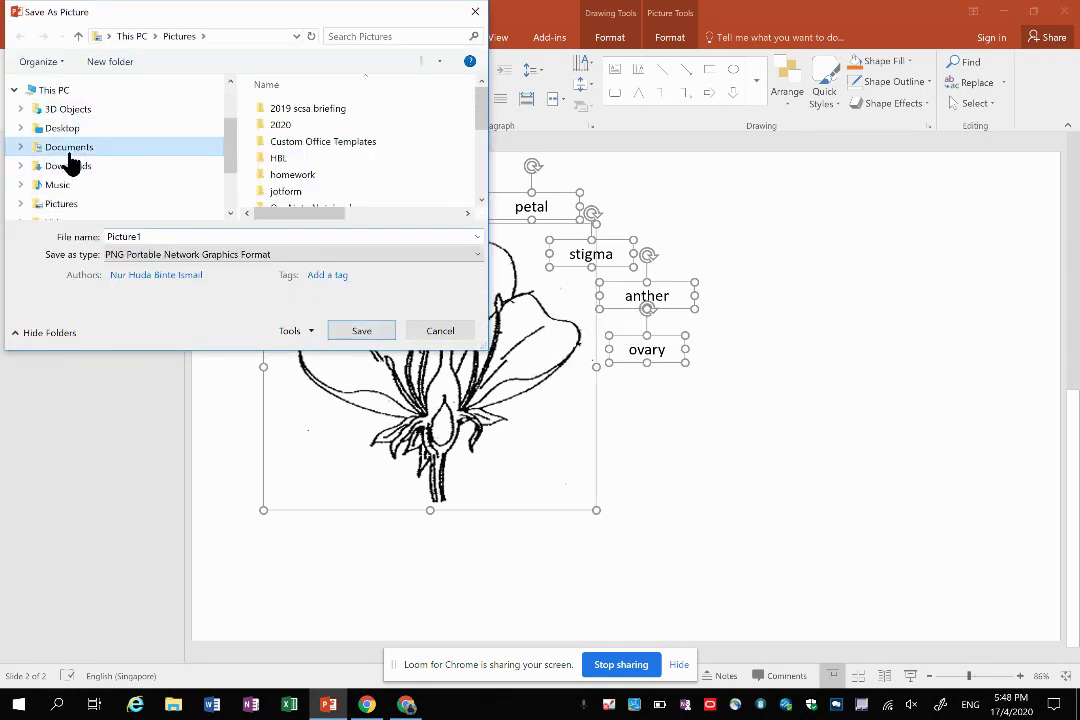
pyautogui.doubleClick(277, 160)
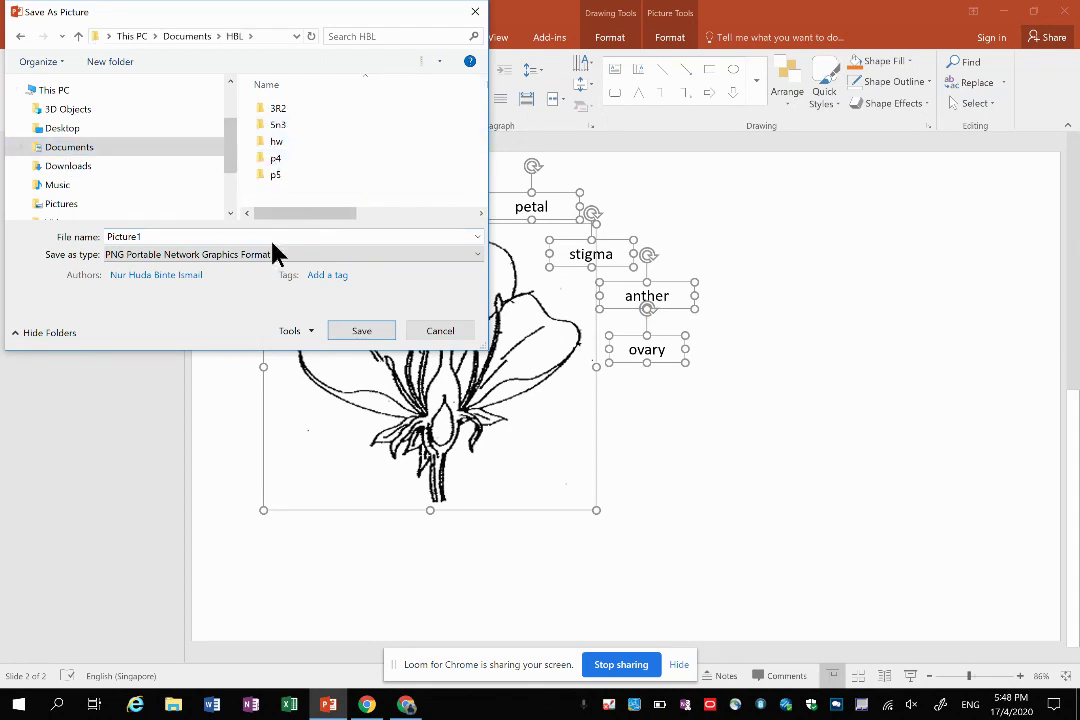
pyautogui.doubleClick(282, 126)
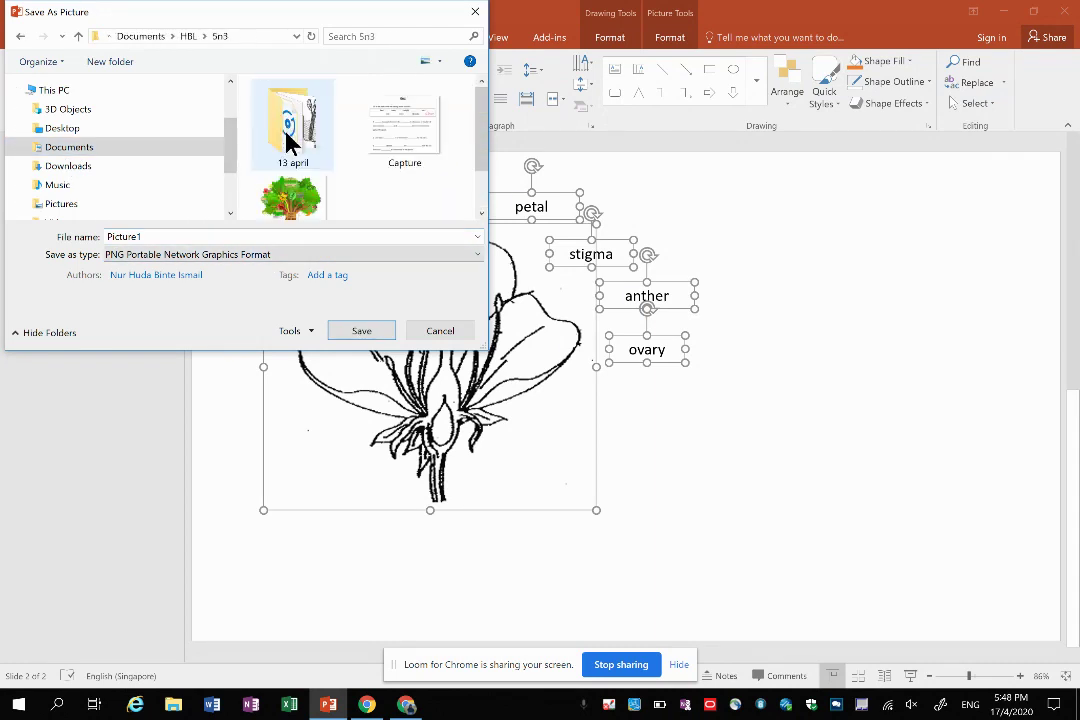
pyautogui.click(305, 236)
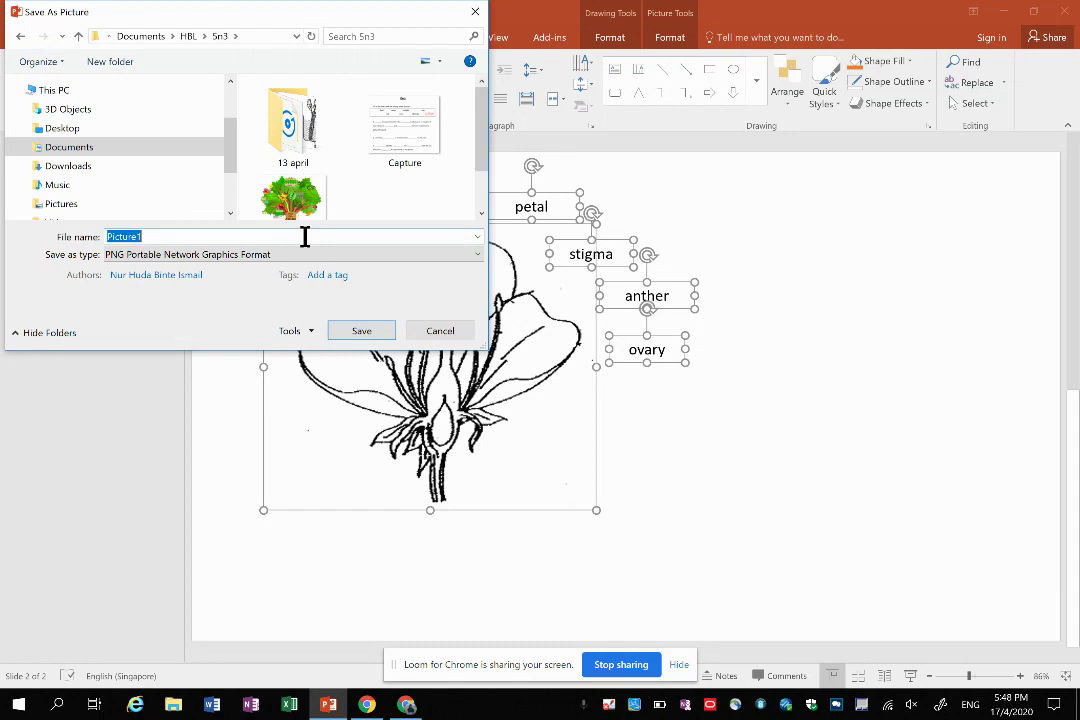
pyautogui.write('flower')
pyautogui.click(376, 330)
# Switch back to Student Learning Space in Chrome and upload flower.png from the 5n3 folder into the question's prepopulated student response.
pyautogui.hotkey('alt', 'Tab')
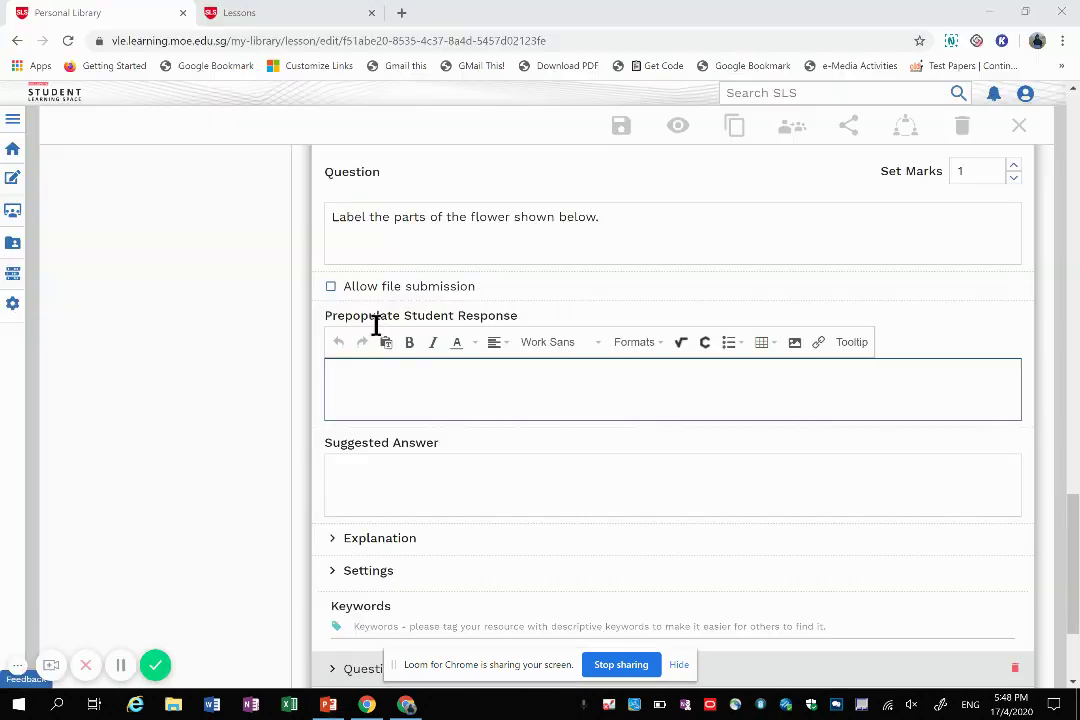
pyautogui.click(796, 347)
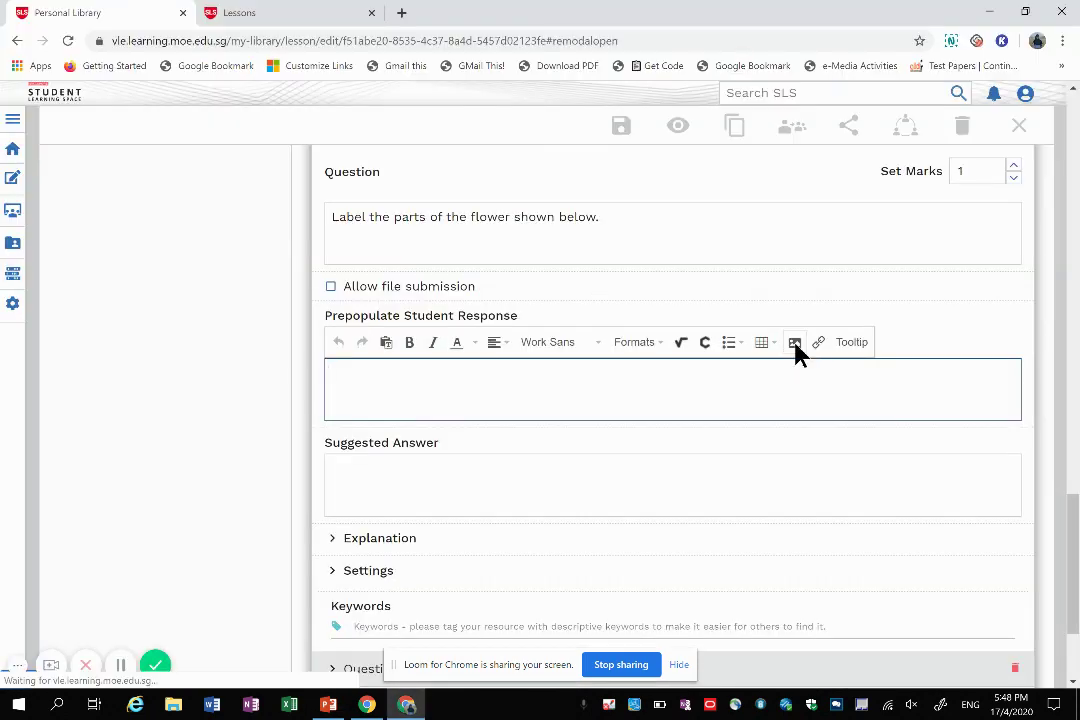
pyautogui.click(488, 406)
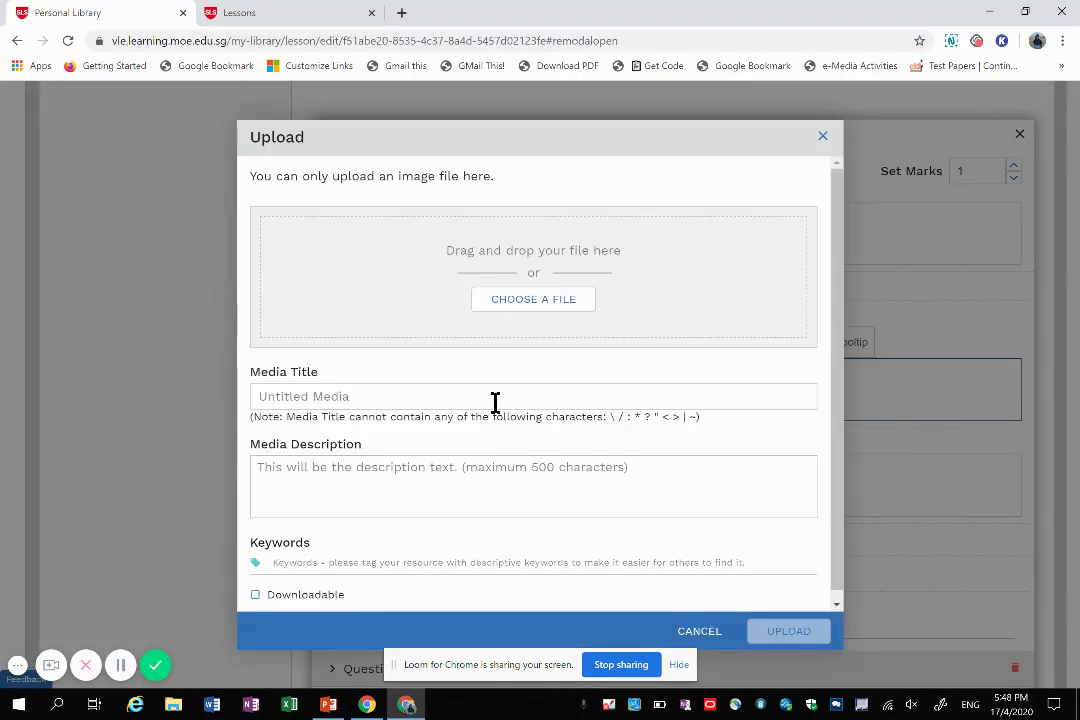
pyautogui.click(512, 300)
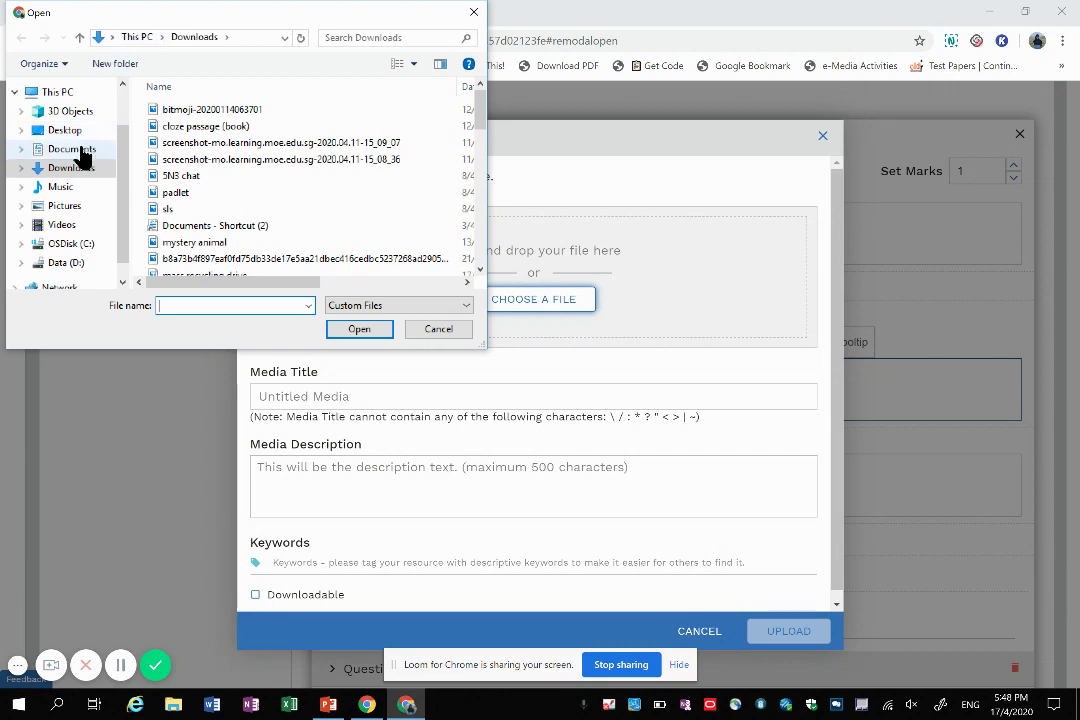
pyautogui.click(84, 150)
pyautogui.doubleClick(174, 159)
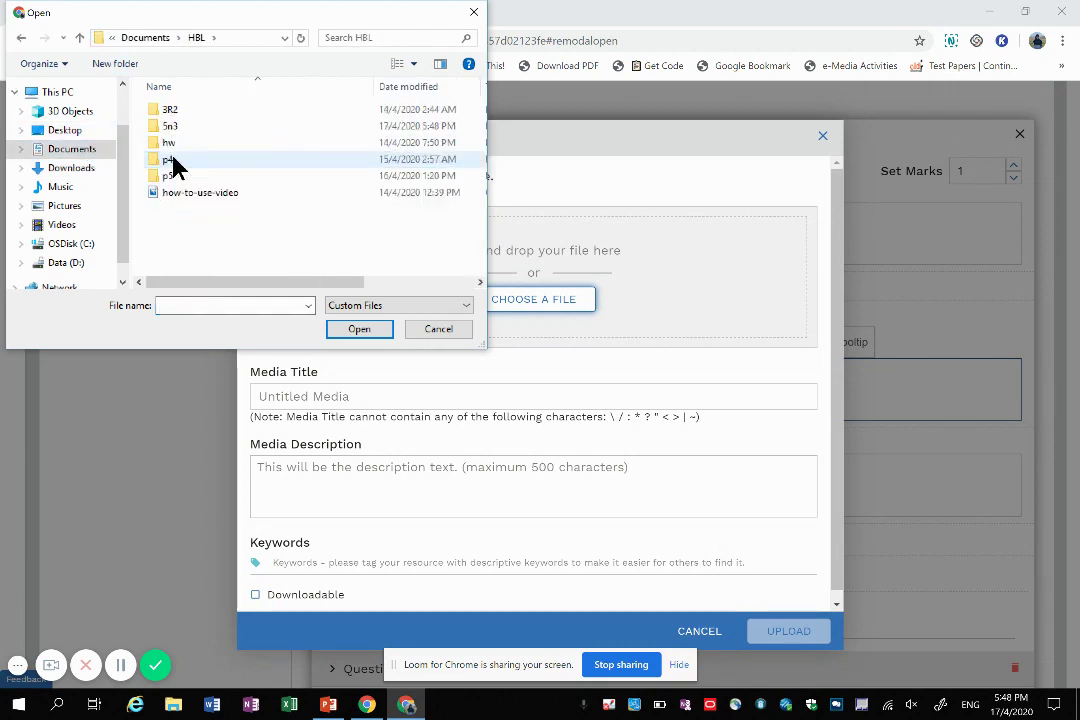
pyautogui.doubleClick(183, 126)
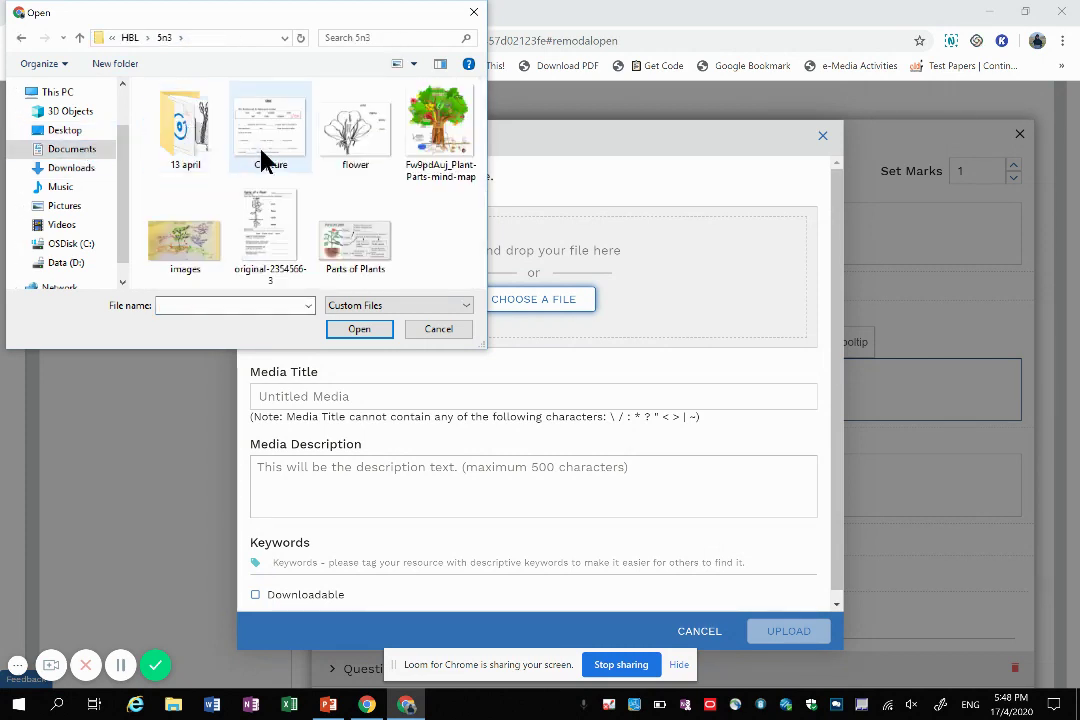
pyautogui.doubleClick(350, 135)
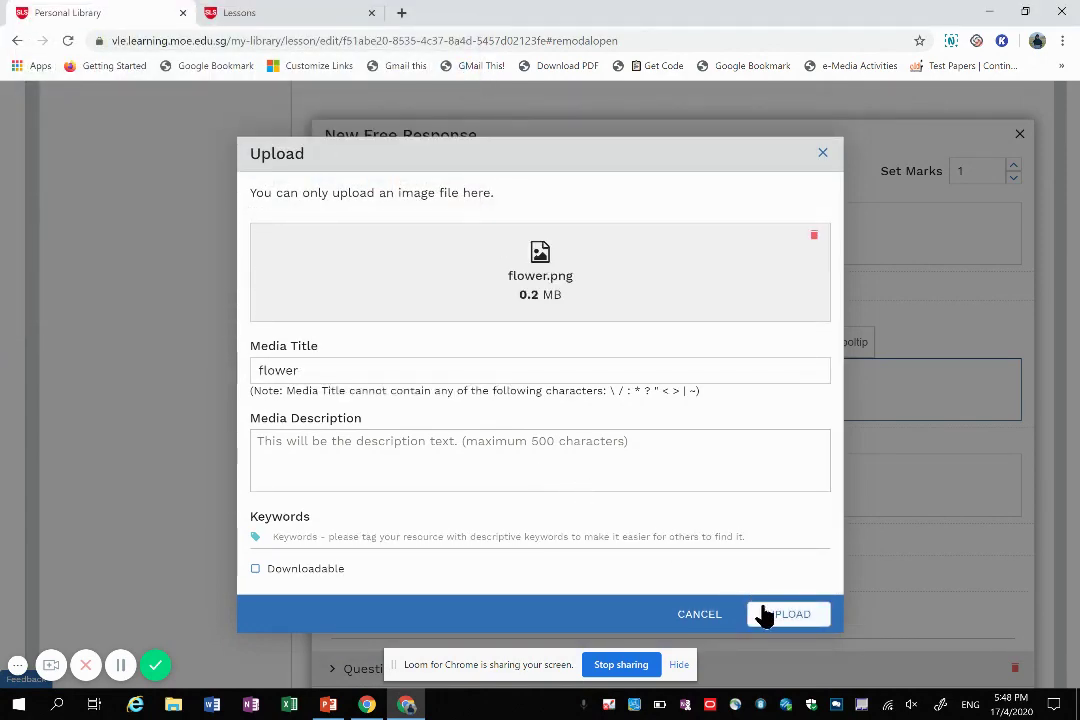
pyautogui.click(765, 614)
pyautogui.scroll(-1, 726, 451)
pyautogui.scroll(1, 729, 460)
pyautogui.scroll(-1, 728, 460)
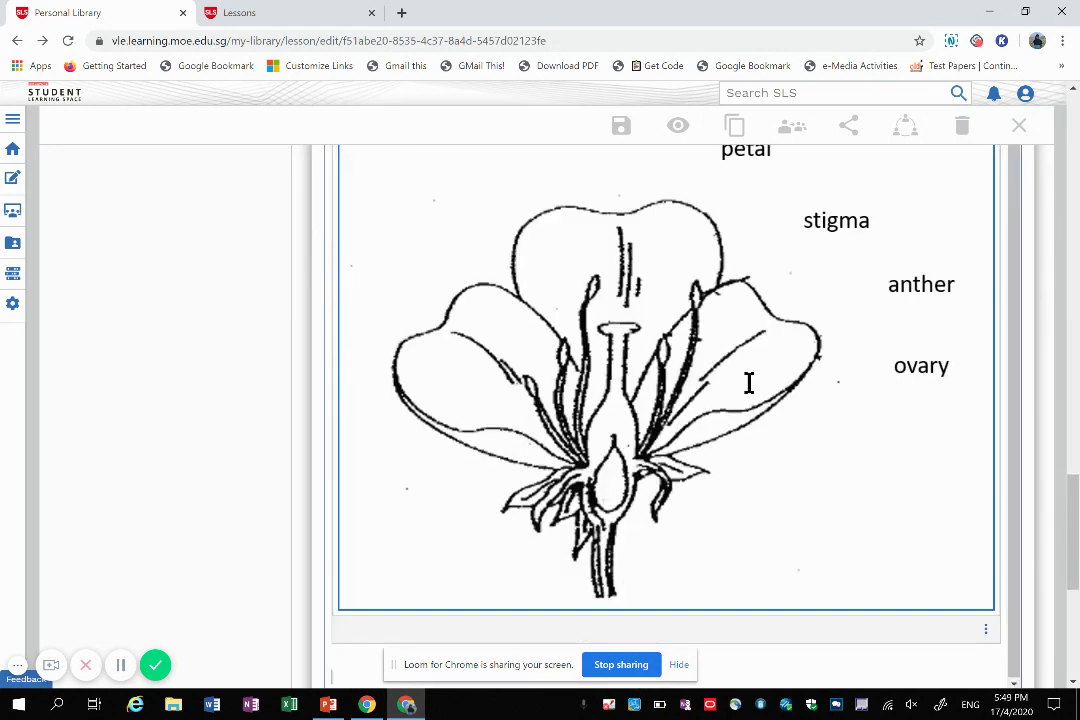
# Shrink the flower image in the prepopulated response to about half its width.
pyautogui.click(349, 606)
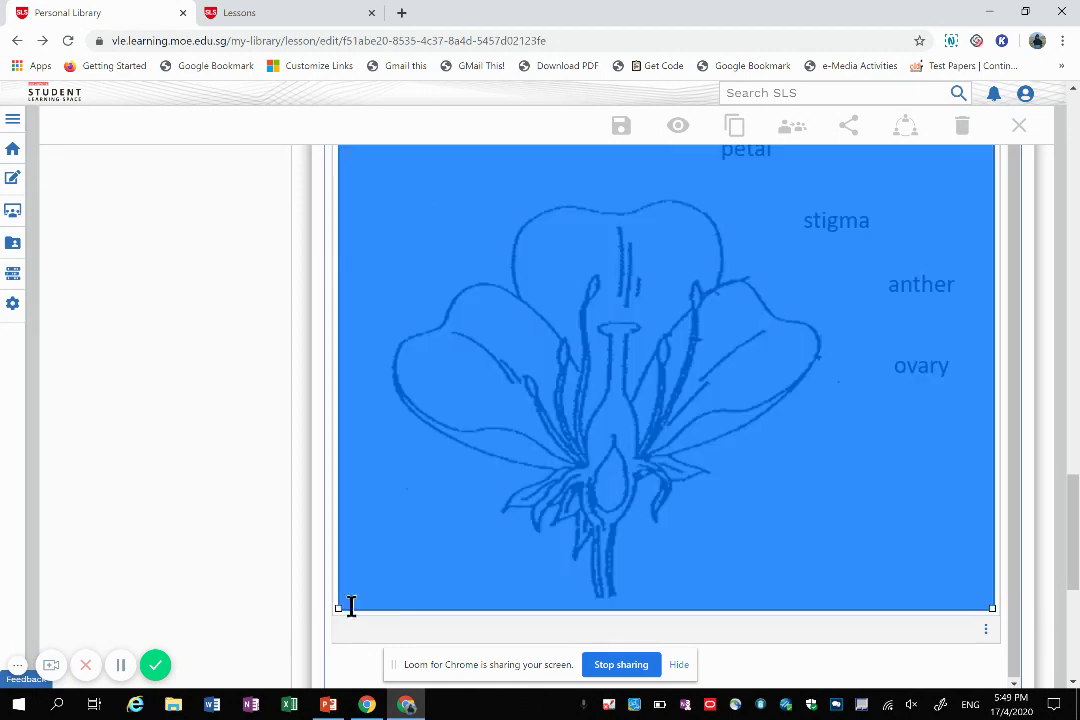
pyautogui.moveTo(338, 610); pyautogui.dragTo(670, 310)
pyautogui.click(506, 301)
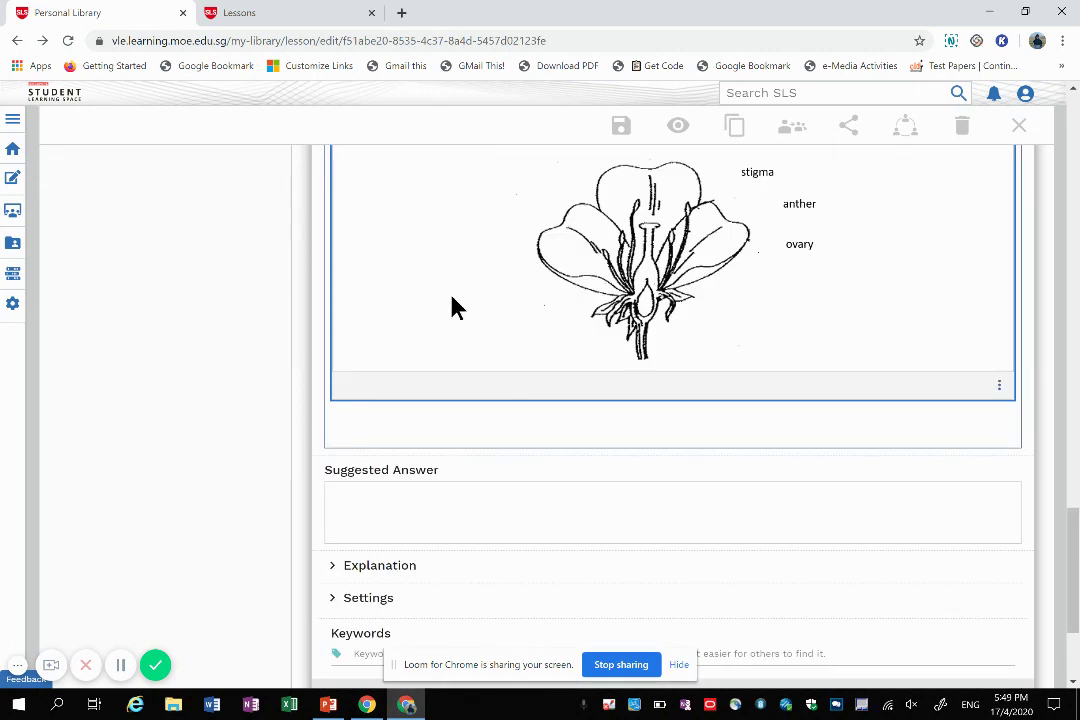
pyautogui.scroll(2, 452, 307)
pyautogui.scroll(1, 452, 307)
# Add the instruction "Double click/ double tap on image to draw lines to match parts of the flower to the words provided." above the flower image.
pyautogui.click(550, 446)
pyautogui.click(550, 446)
pyautogui.click(489, 470)
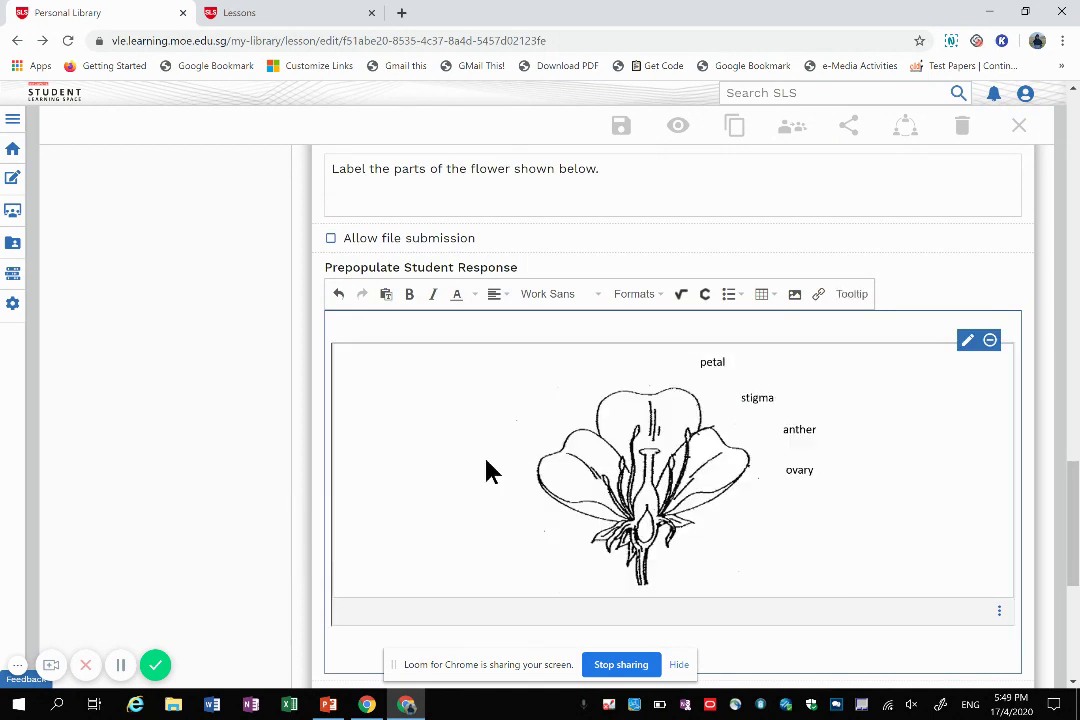
pyautogui.press('Return')
pyautogui.write('Double click/ double tap on image to draw lin')
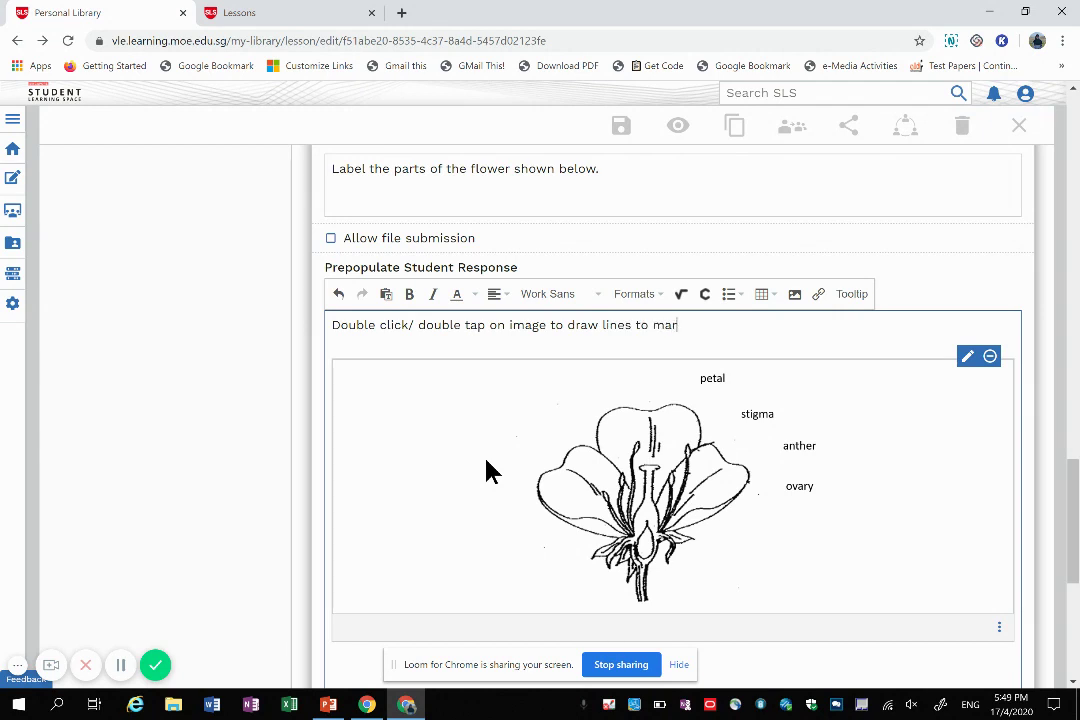
pyautogui.write('es to match parts of the flower to th')
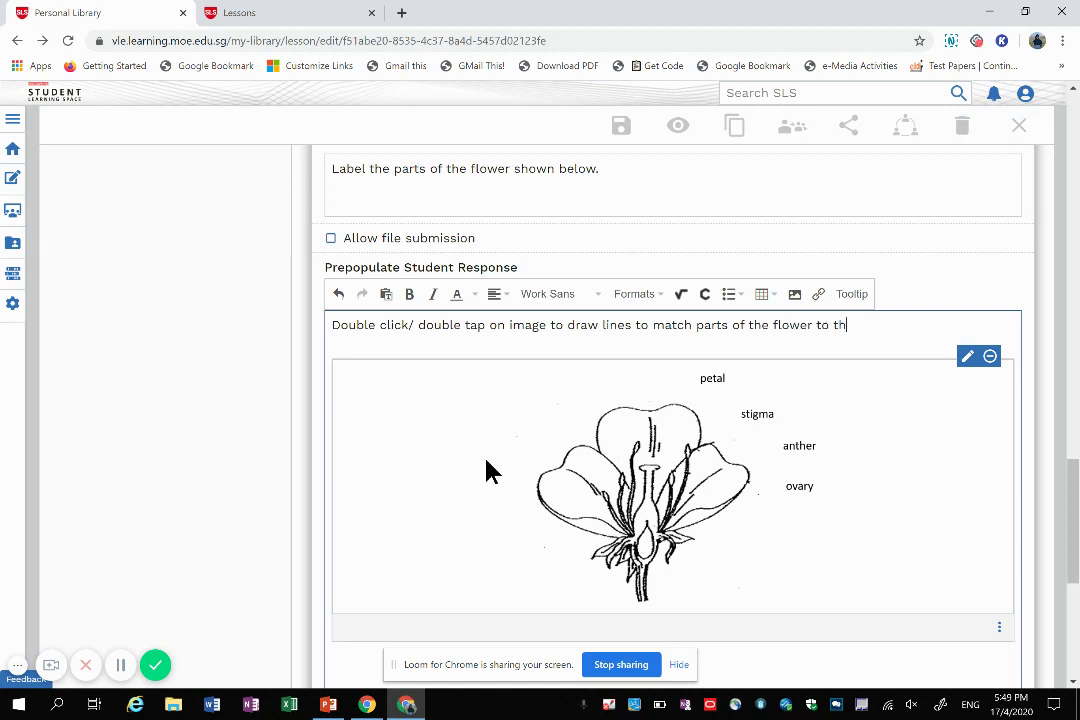
pyautogui.write('e words provided.')
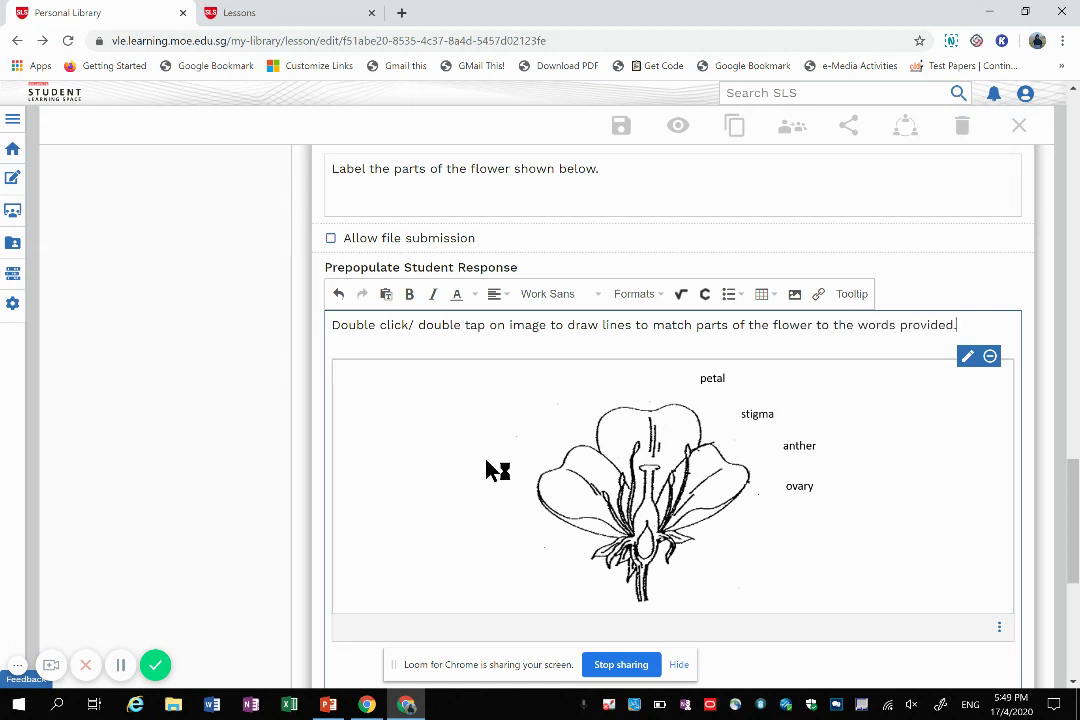
pyautogui.tripleClick(333, 325)
pyautogui.press('End')
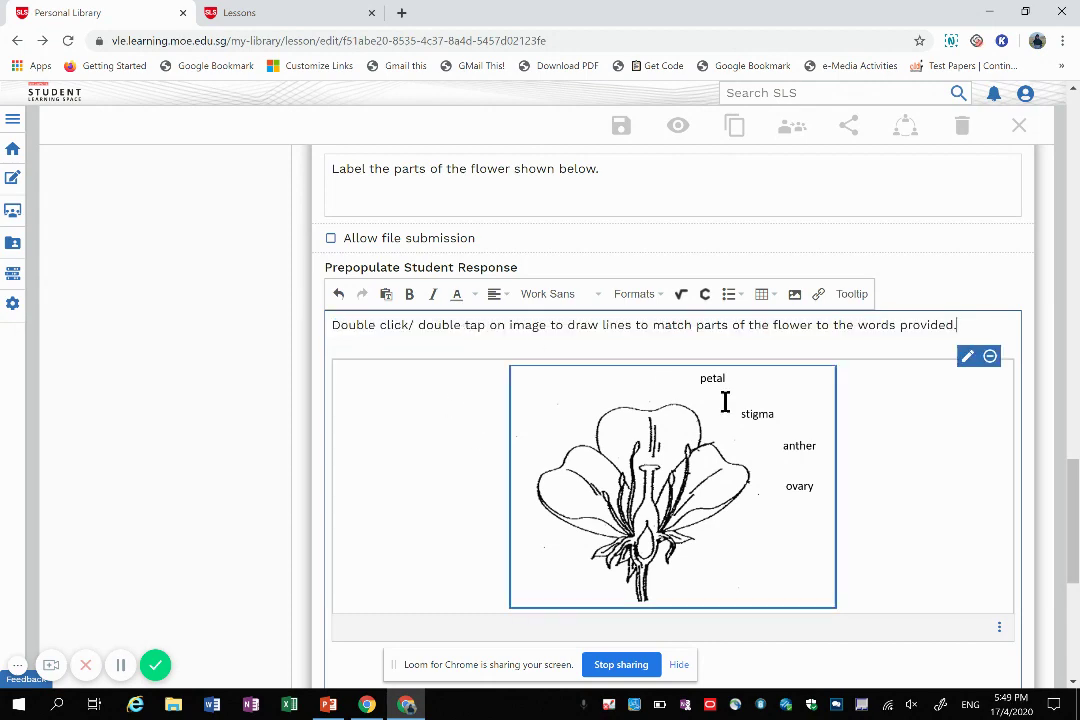
# Leave the suggested answer empty and add the flower-labelling question to the lesson.
pyautogui.scroll(-4, 725, 401)
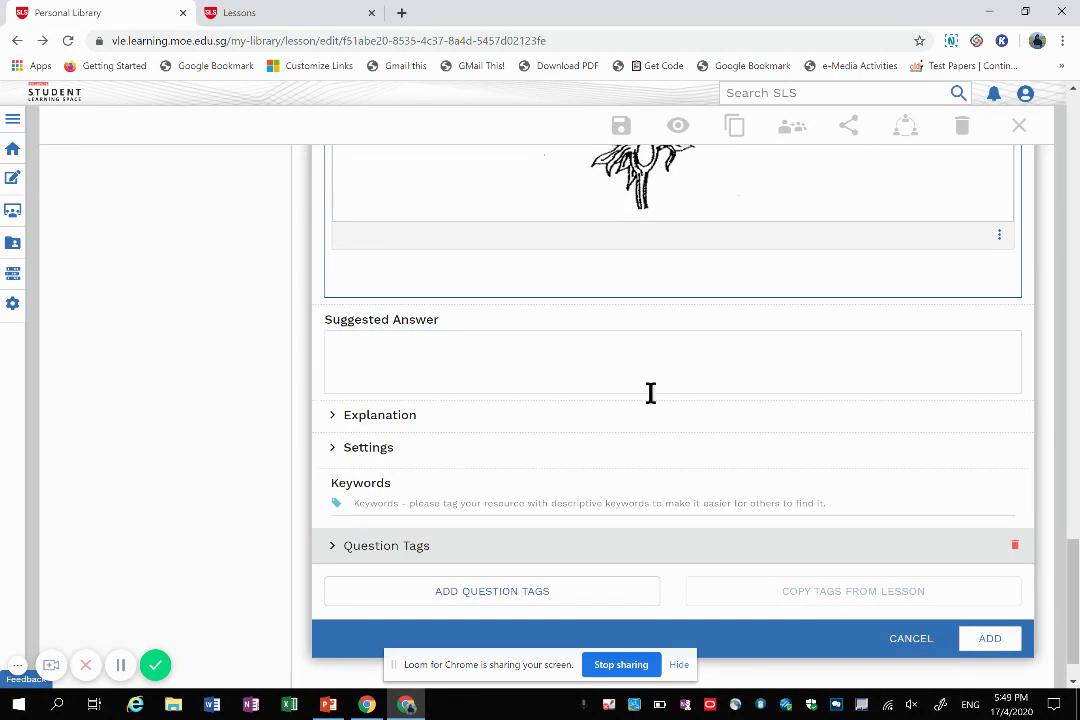
pyautogui.click(475, 352)
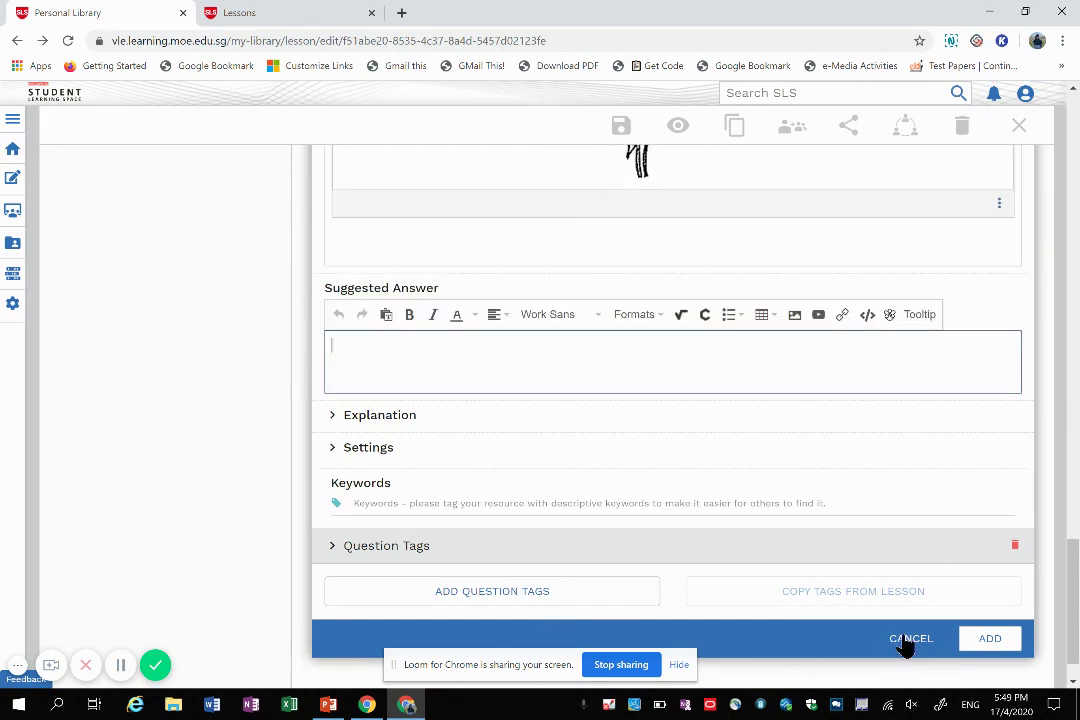
pyautogui.click(989, 640)
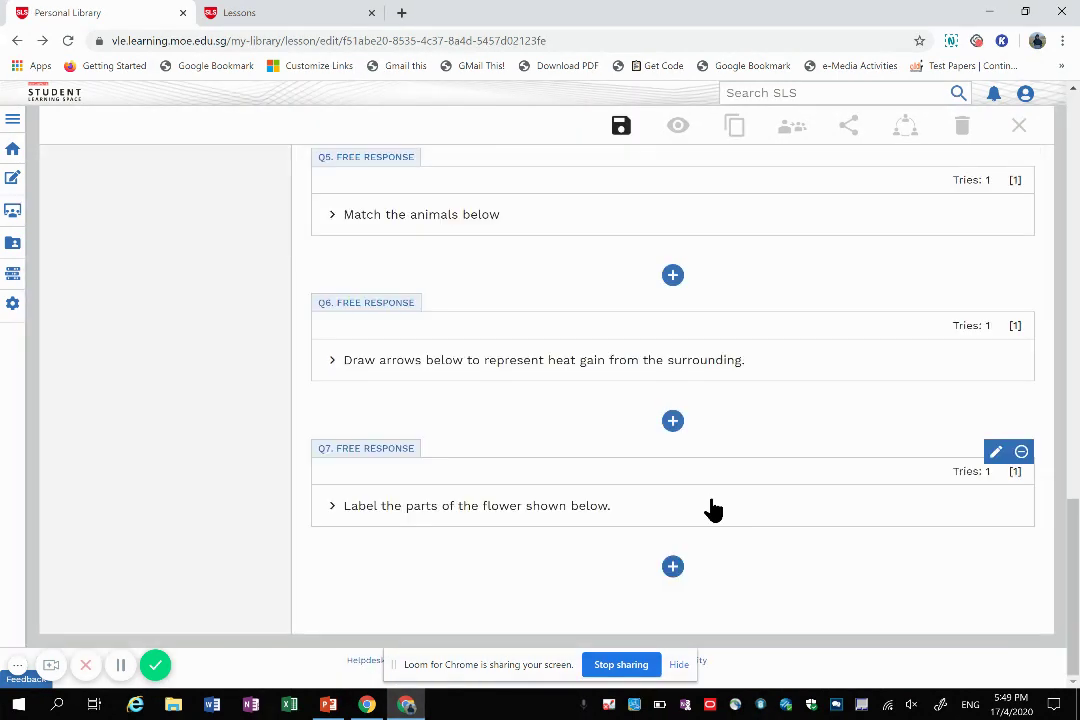
# Create a free-response question after Q7 reading "Use the table below to compare insect pollinated flower and wind pollinated flower." and open its prepopulated response area.
pyautogui.click(673, 568)
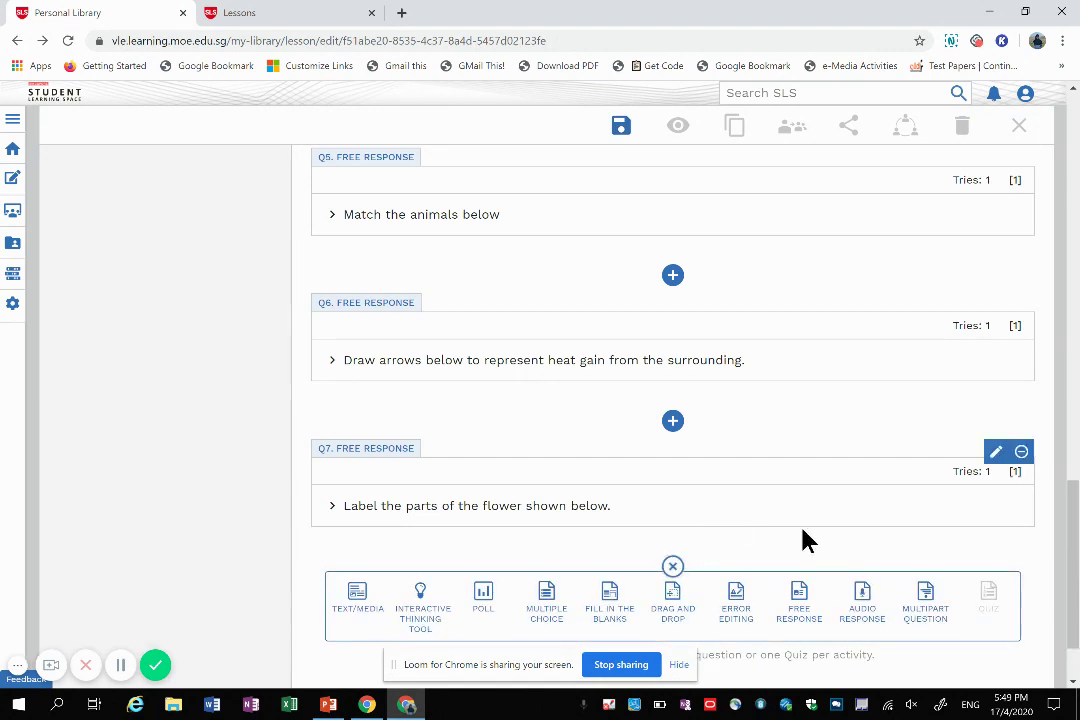
pyautogui.click(786, 613)
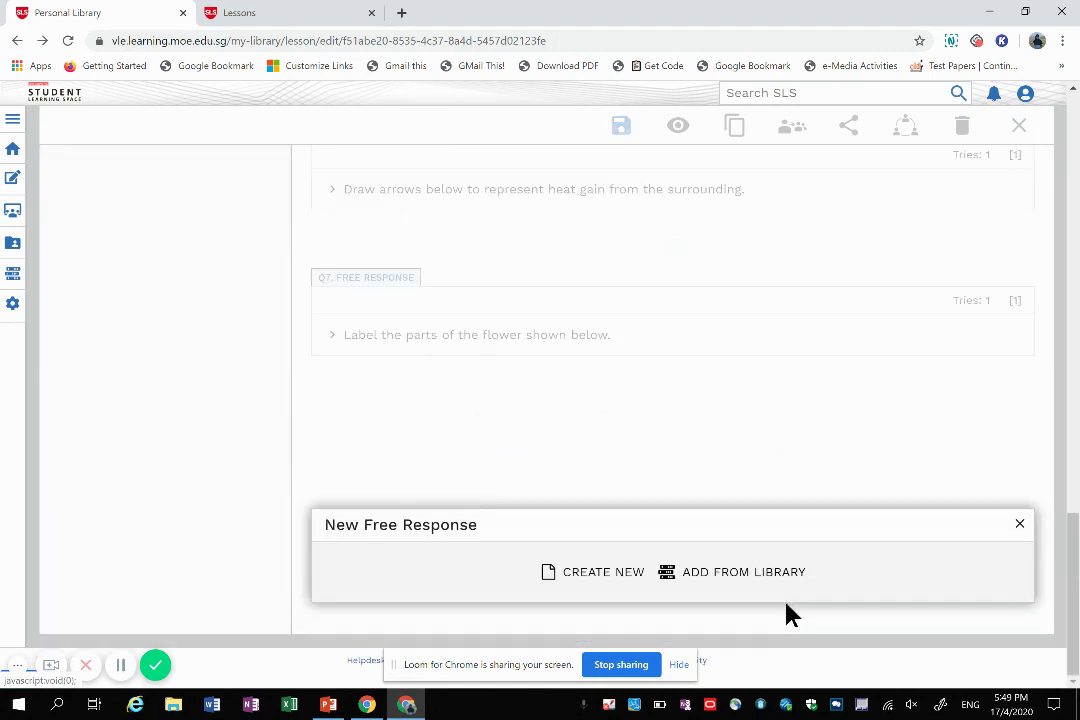
pyautogui.click(587, 567)
pyautogui.click(497, 360)
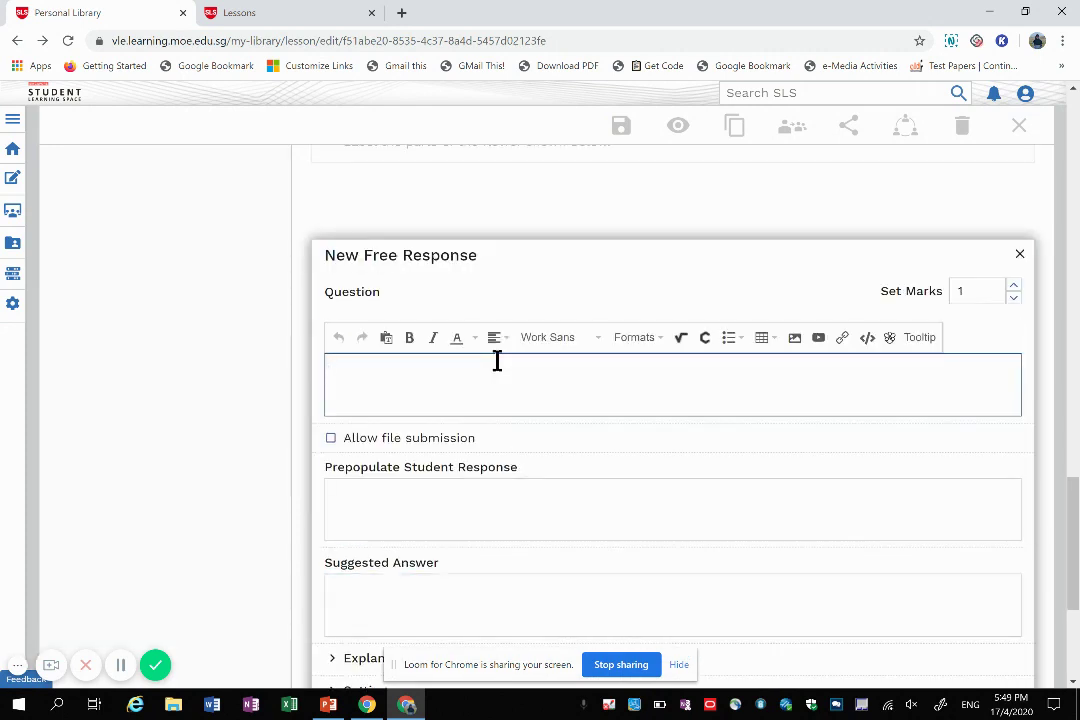
pyautogui.write('Use the table bloew')
pyautogui.press('BackSpace')
pyautogui.press('BackSpace')
pyautogui.press('BackSpace')
pyautogui.press('BackSpace')
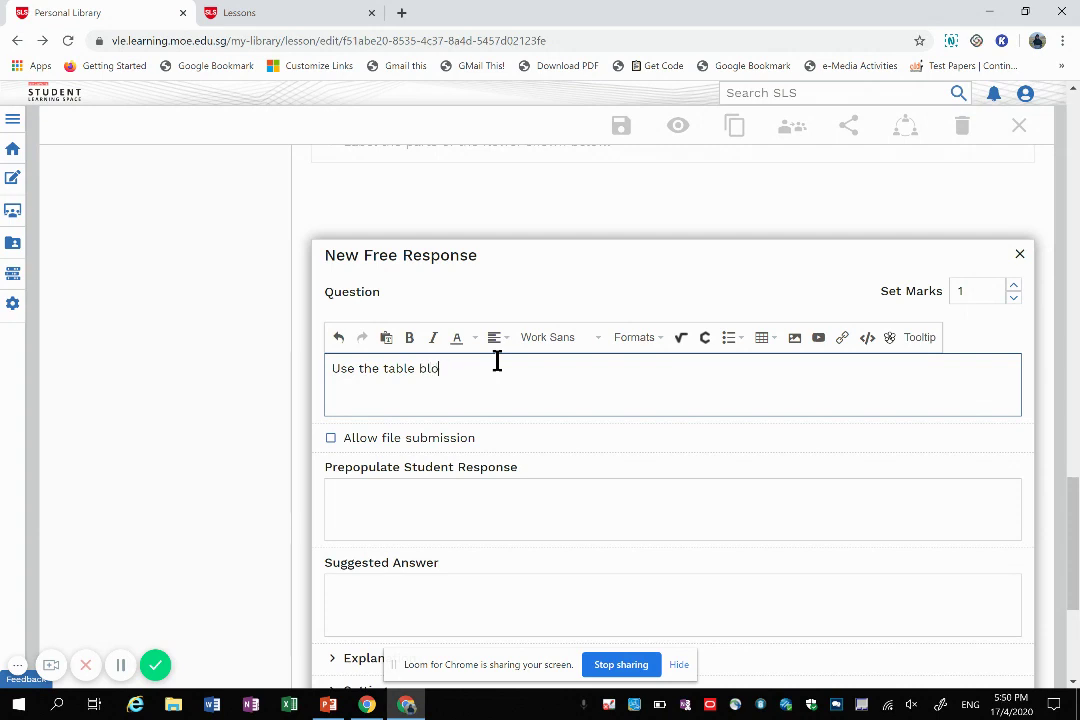
pyautogui.write('elow to compare insect pollinated f')
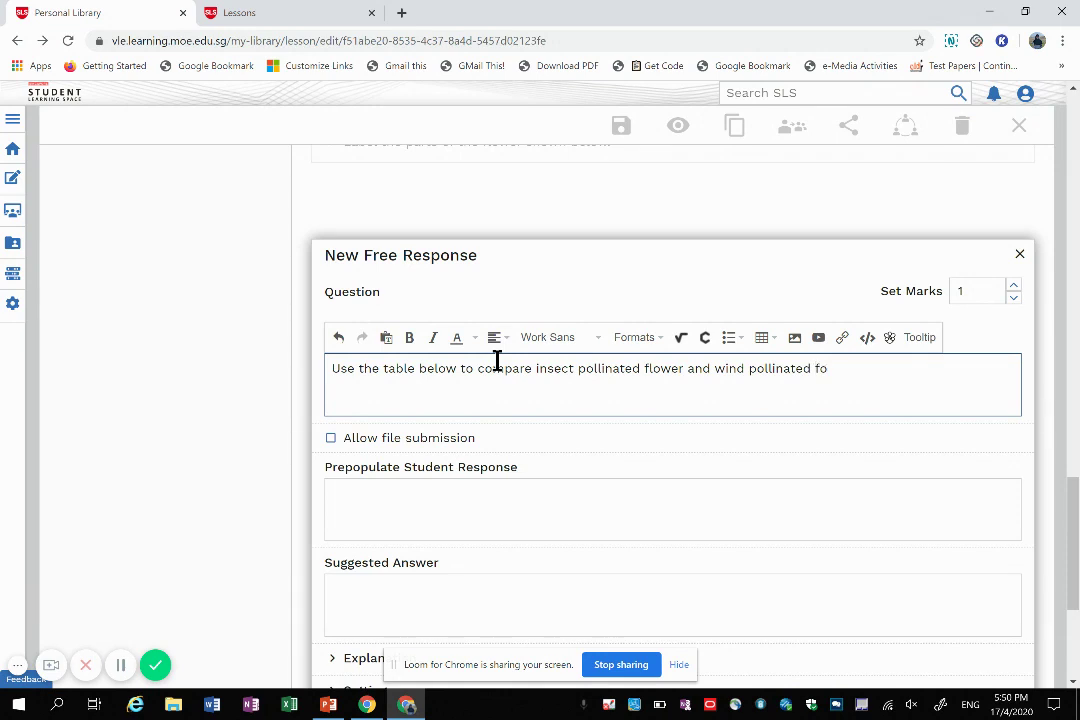
pyautogui.write('lower.')
pyautogui.click(533, 491)
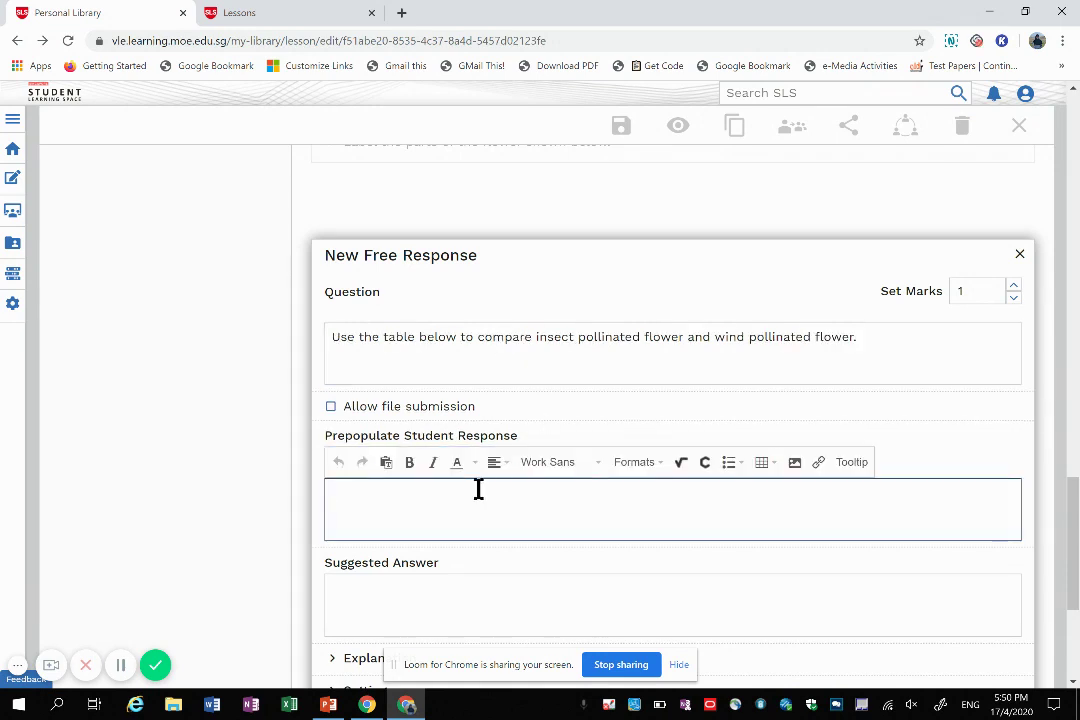
# Insert a table with three columns and three rows into the prepopulated student response.
pyautogui.click(764, 463)
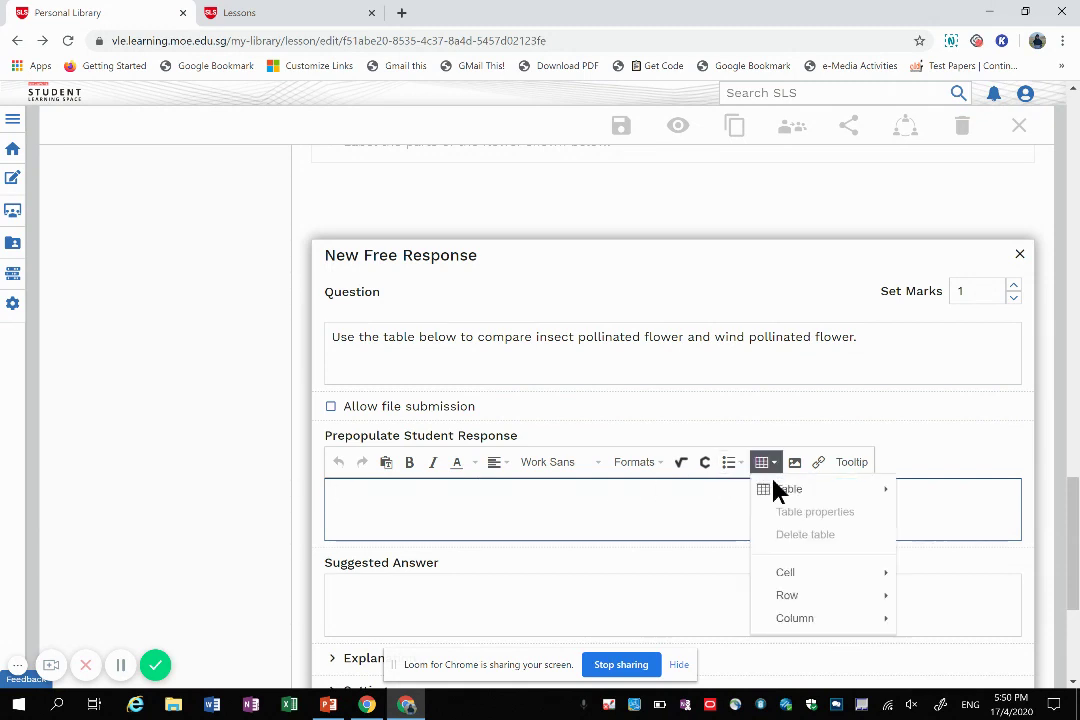
pyautogui.moveTo(780, 490)
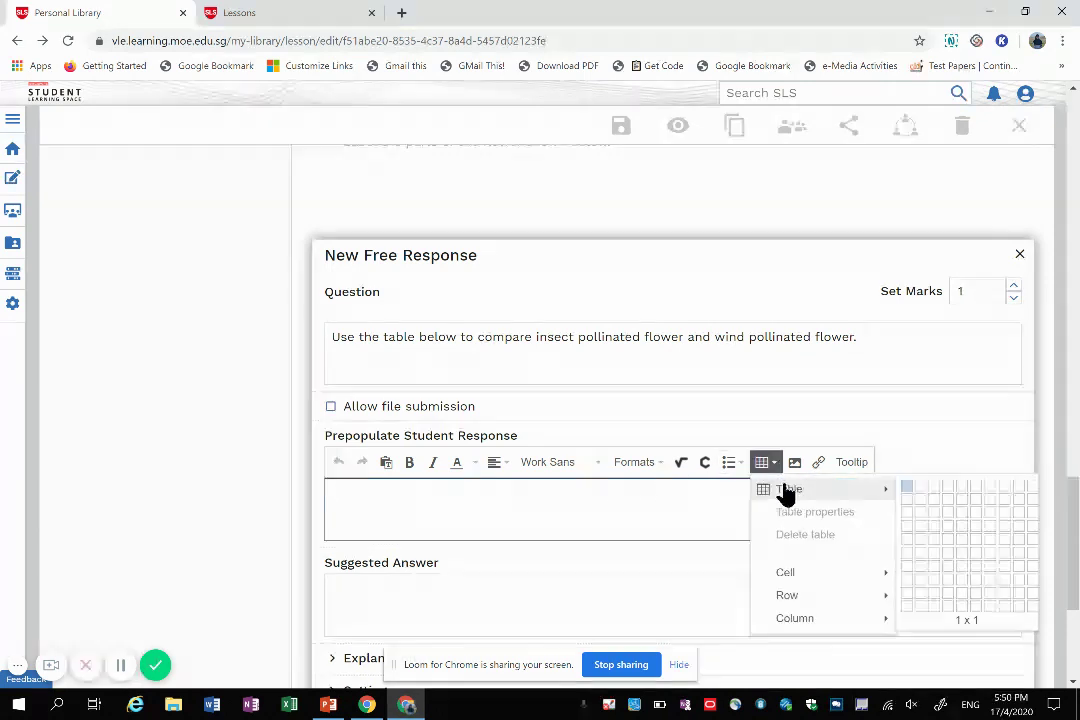
pyautogui.click(934, 527)
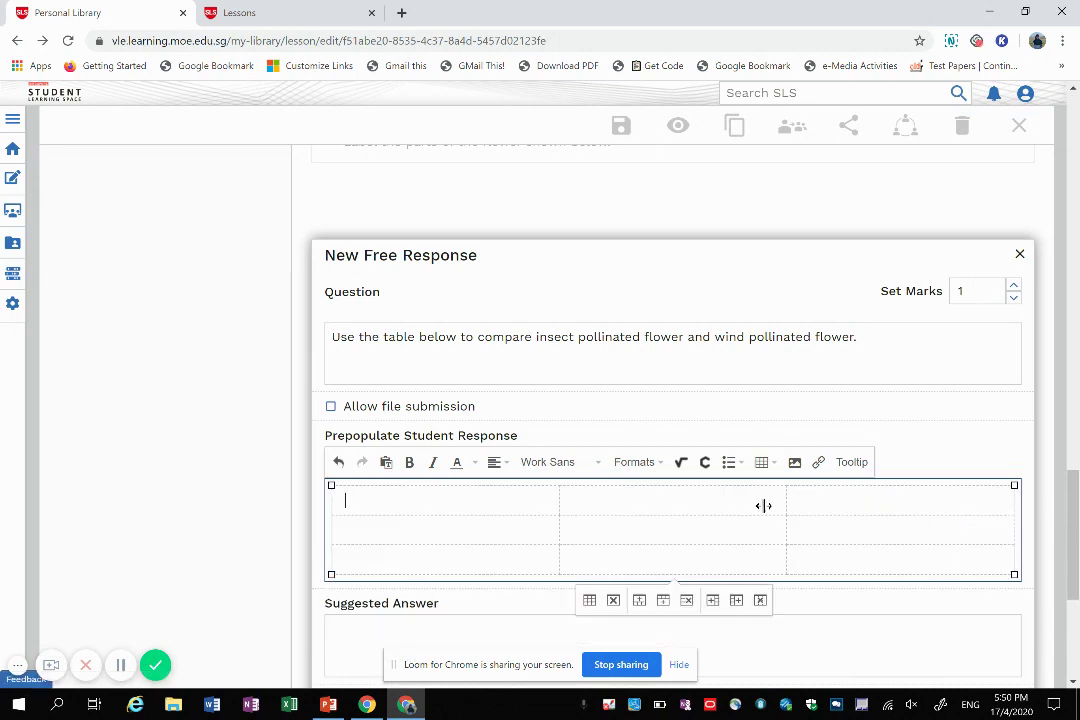
# Give the table in the prepopulated response a border and set its border color to black.
pyautogui.click(767, 470)
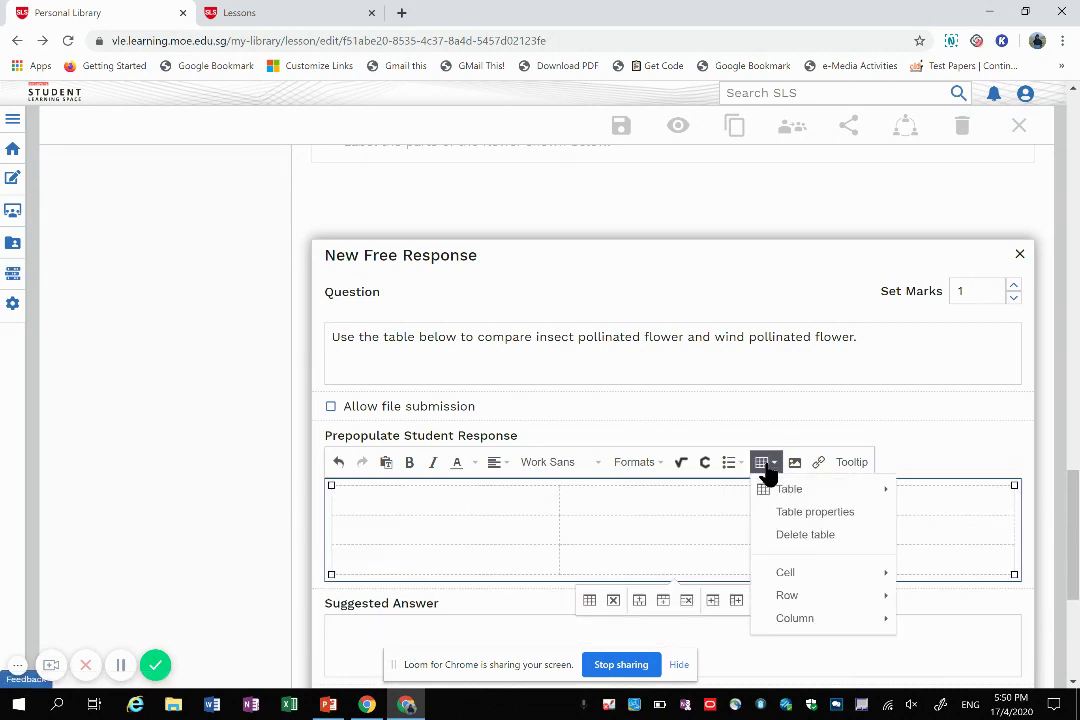
pyautogui.click(782, 513)
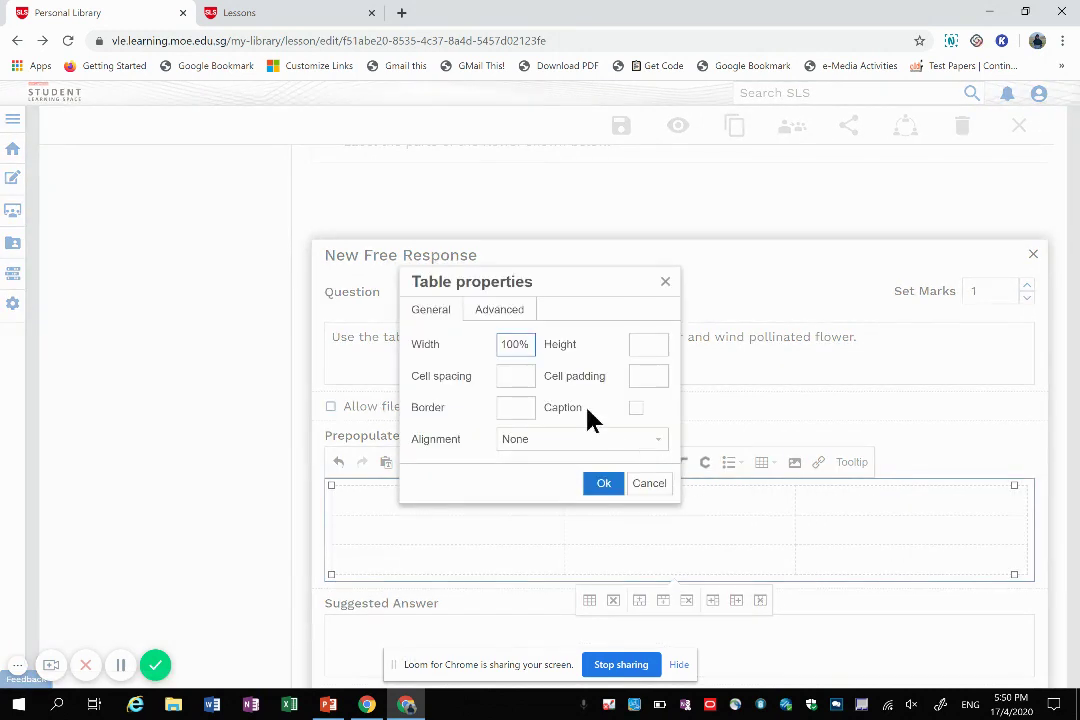
pyautogui.click(516, 414)
pyautogui.write('solid')
pyautogui.click(499, 312)
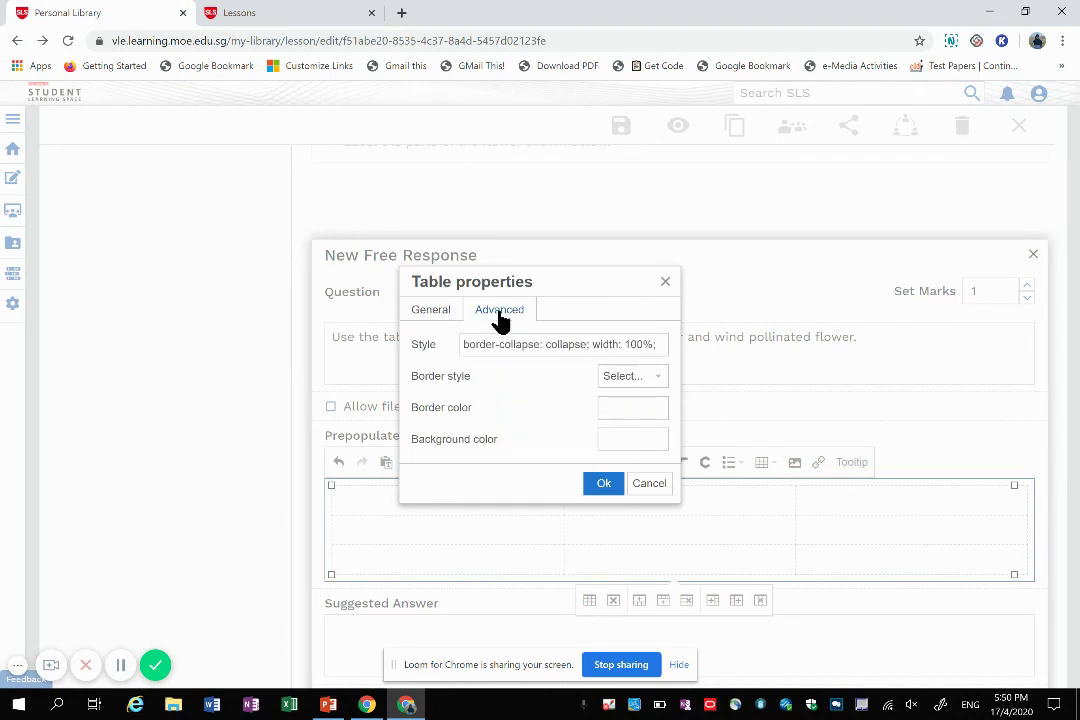
pyautogui.click(610, 411)
pyautogui.write('black')
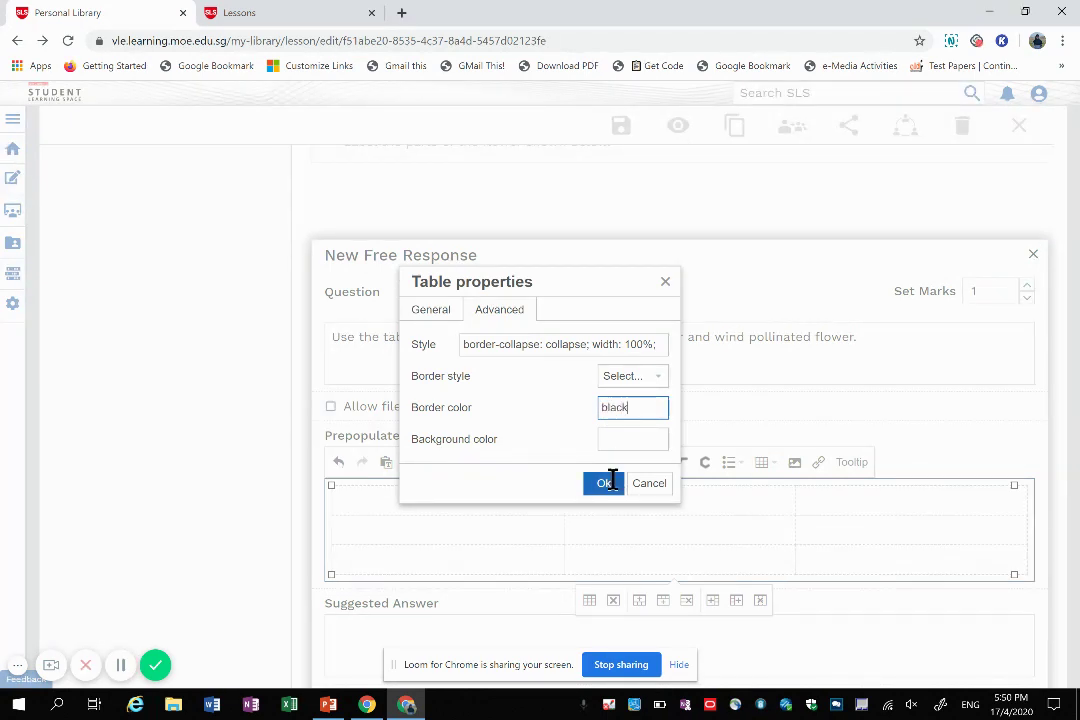
pyautogui.click(610, 486)
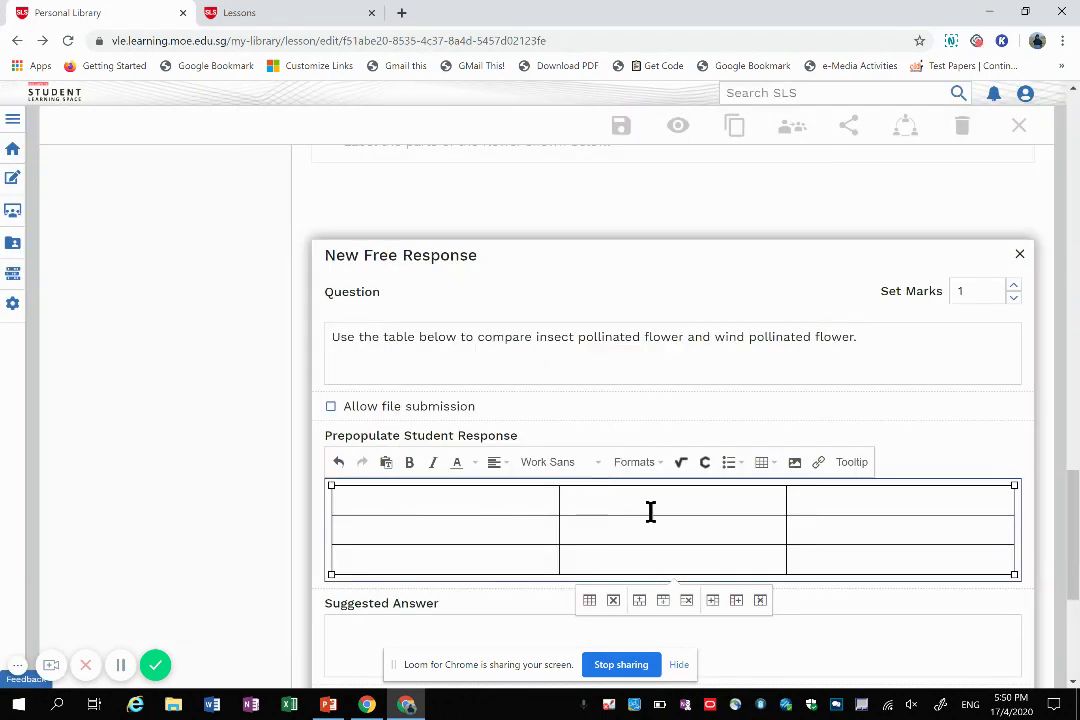
# Enter the column headings "Insect-pollinated flower" and "wind-pollinated slower" in the second and third columns of the table.
pyautogui.click(650, 511)
pyautogui.write('Insect-pollin')
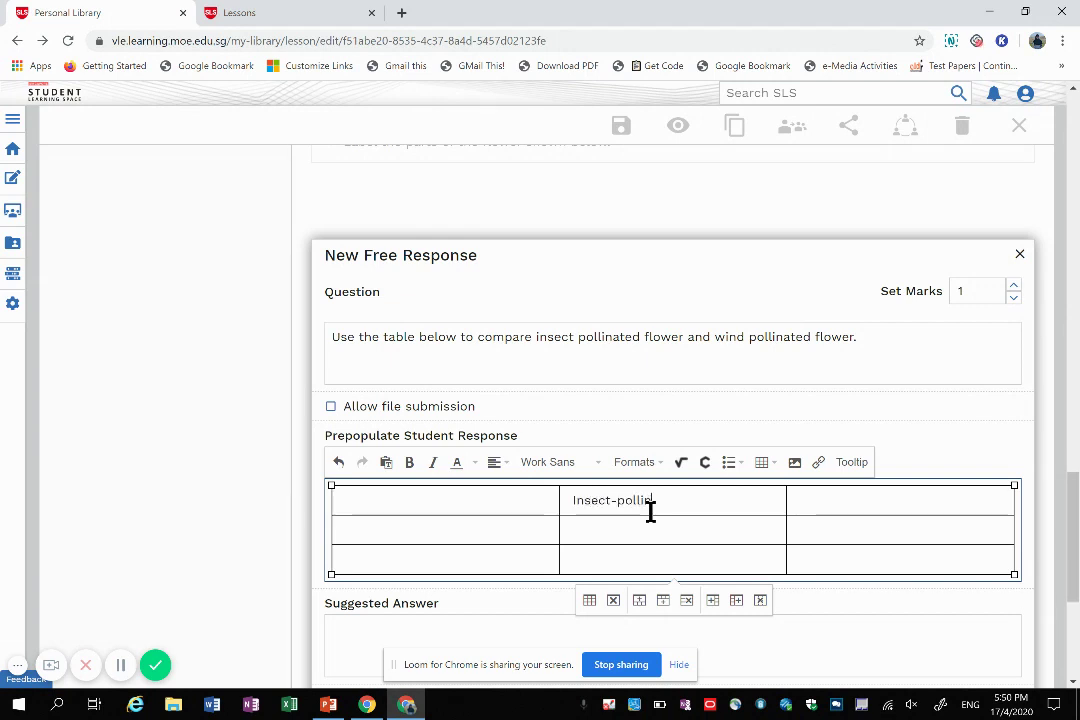
pyautogui.write('ated flower win')
pyautogui.write('d-pollinate')
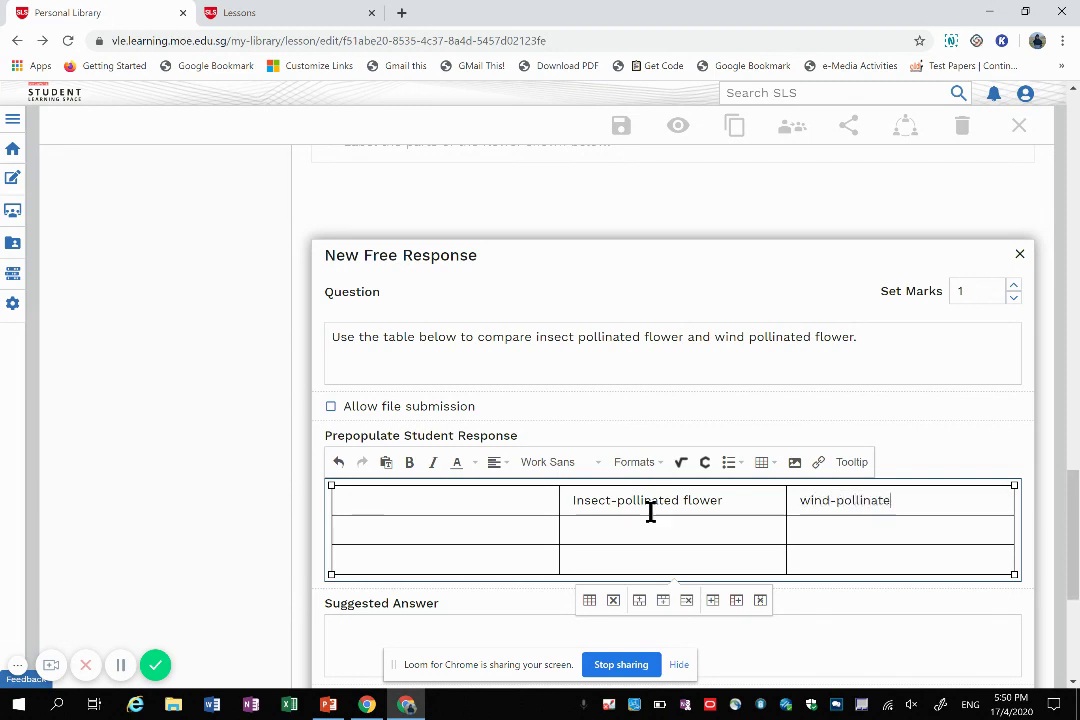
pyautogui.write('d slower')
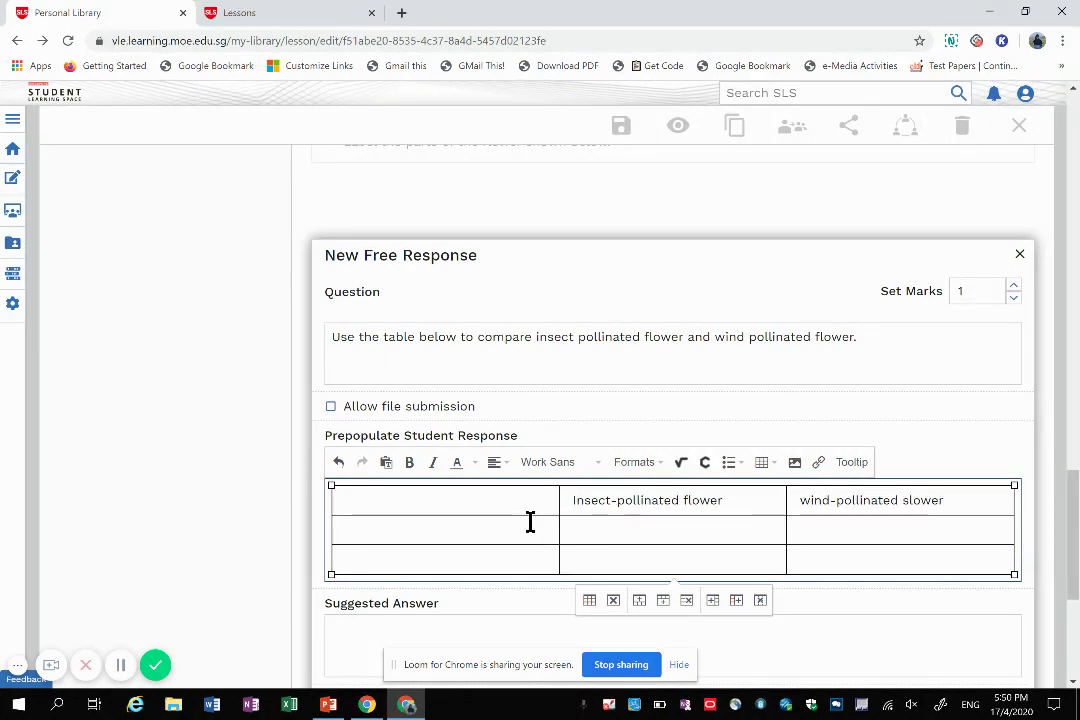
# Label the rows in the first column "Stigma", "Pollen grains" and "Petal", adding a fourth table row for the last label.
pyautogui.click(520, 535)
pyautogui.write('Stigma')
pyautogui.press('Down')
pyautogui.write('Polle')
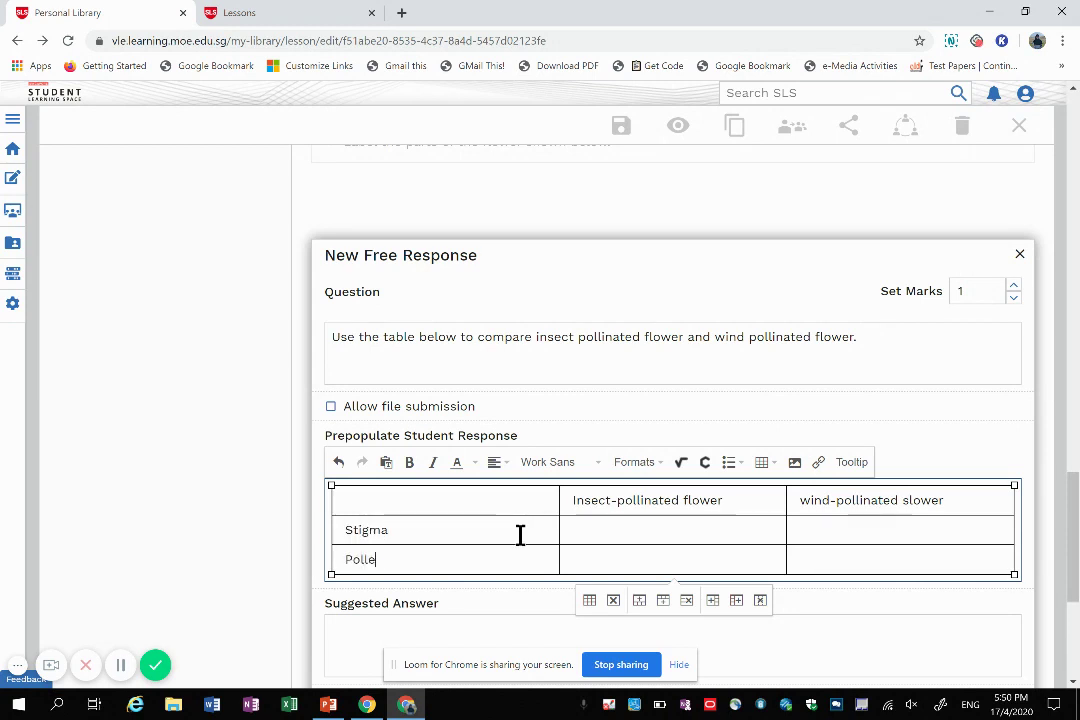
pyautogui.write('n grains')
pyautogui.press('Tab')
pyautogui.press('Tab')
pyautogui.write('Petal')
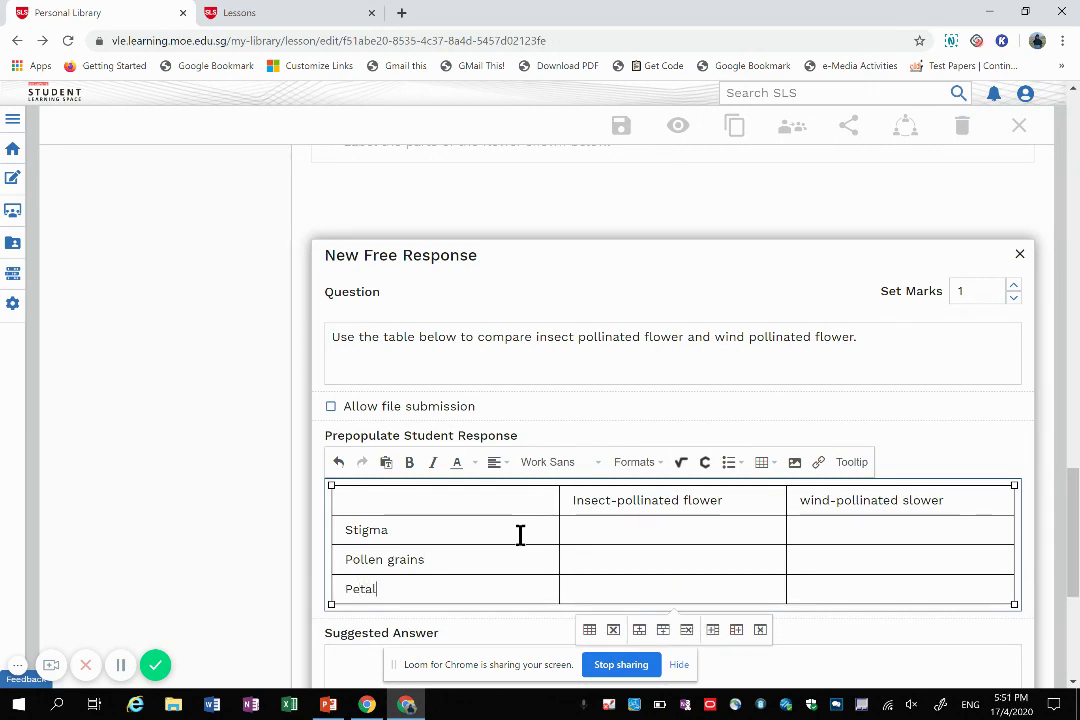
# Make the two flower column headings bold and center them in their cells.
pyautogui.scroll(-2, 697, 557)
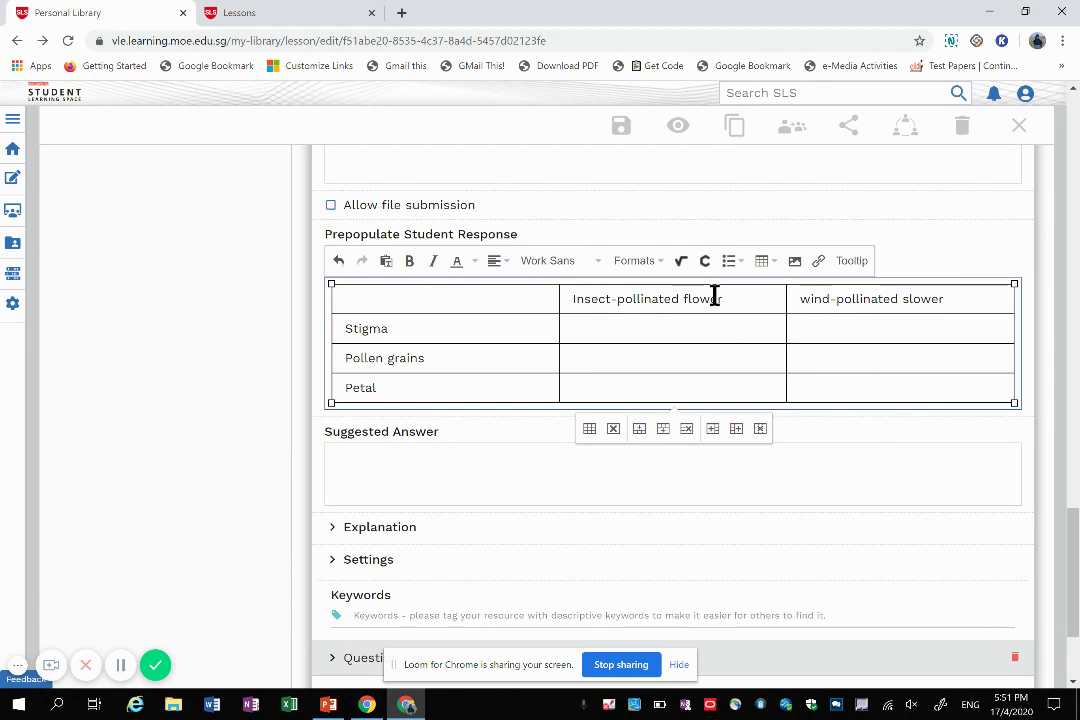
pyautogui.moveTo(715, 298); pyautogui.dragTo(846, 299)
pyautogui.hotkey('ctrl', 'b')
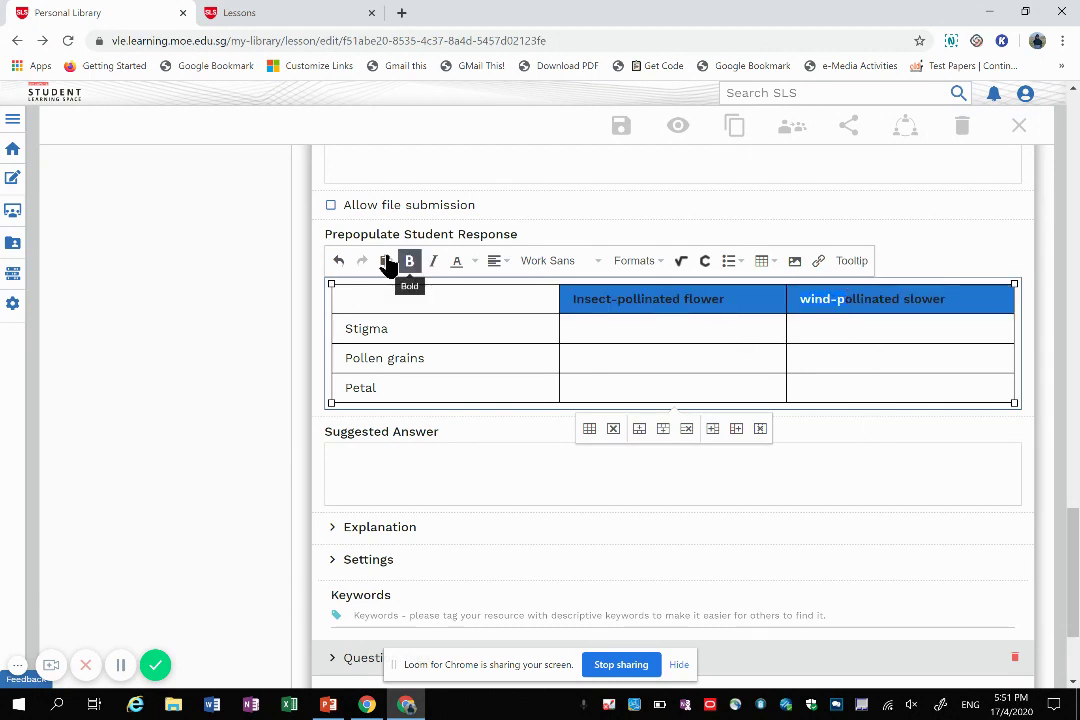
pyautogui.click(497, 261)
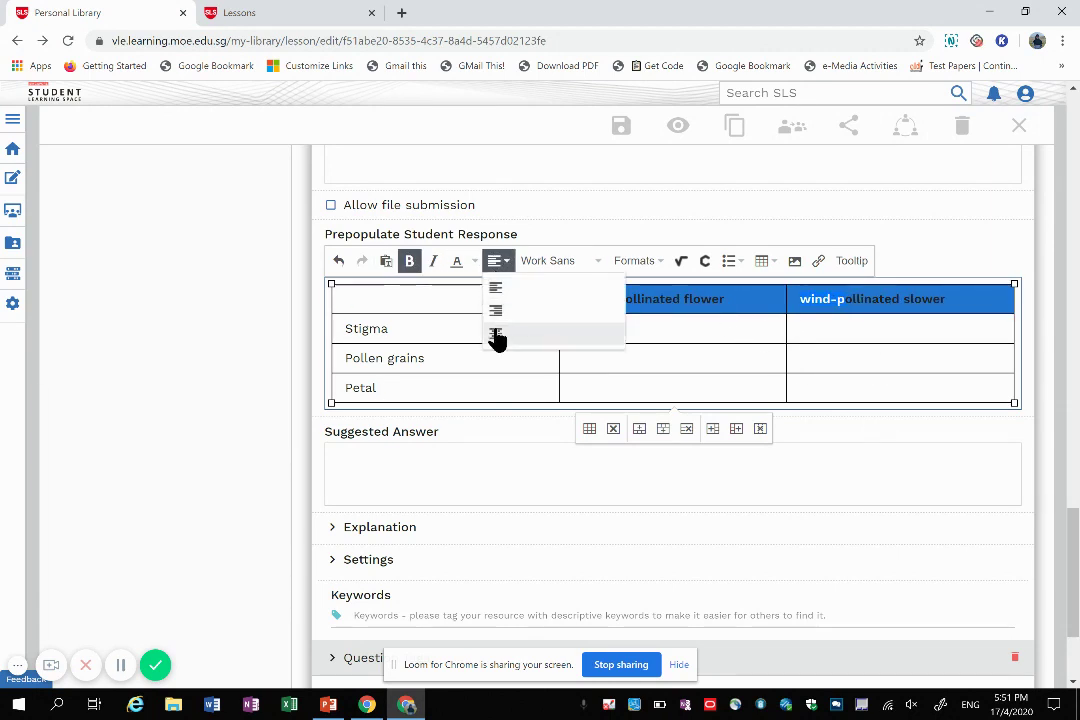
pyautogui.click(497, 337)
# Leave the suggested answer empty and add the flower comparison question to the lesson.
pyautogui.click(489, 337)
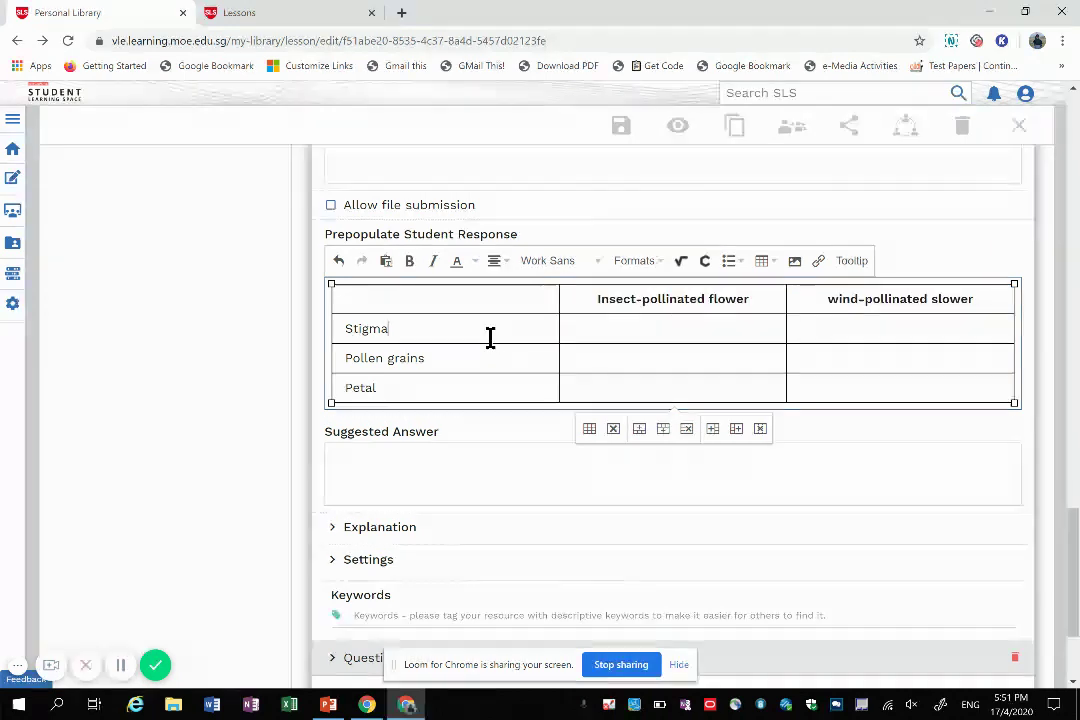
pyautogui.scroll(-1, 686, 449)
pyautogui.click(995, 602)
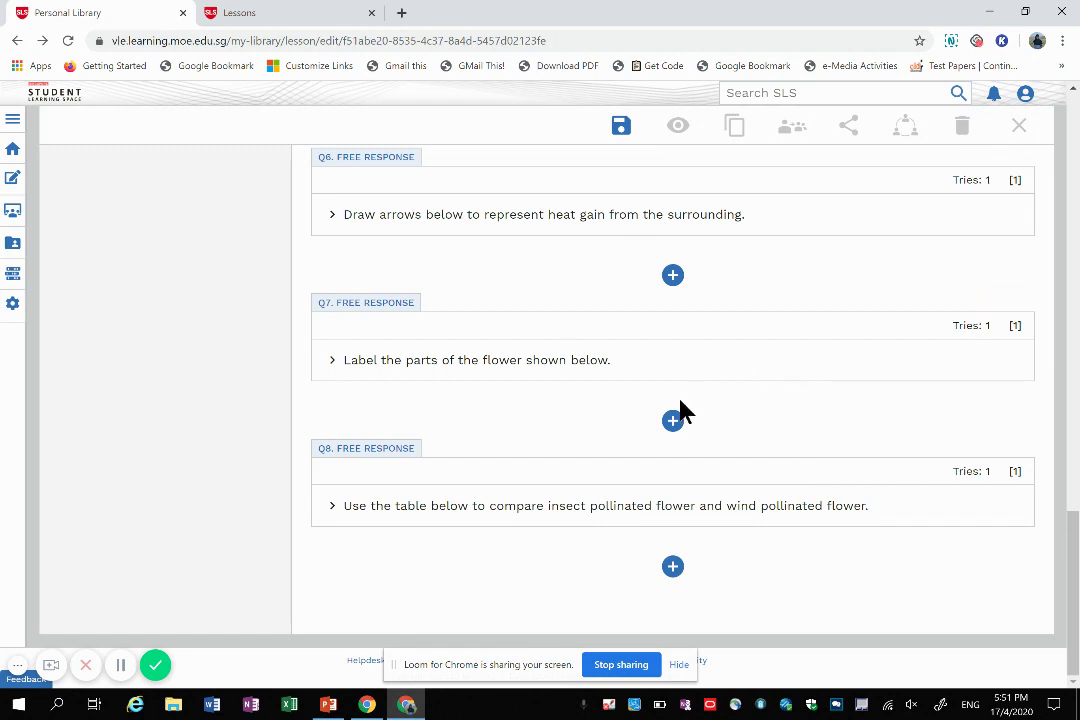
# Reopen the "Prepopulate response" activity from the Introduction in the lesson preview, and return to the lesson editor.
pyautogui.click(297, 12)
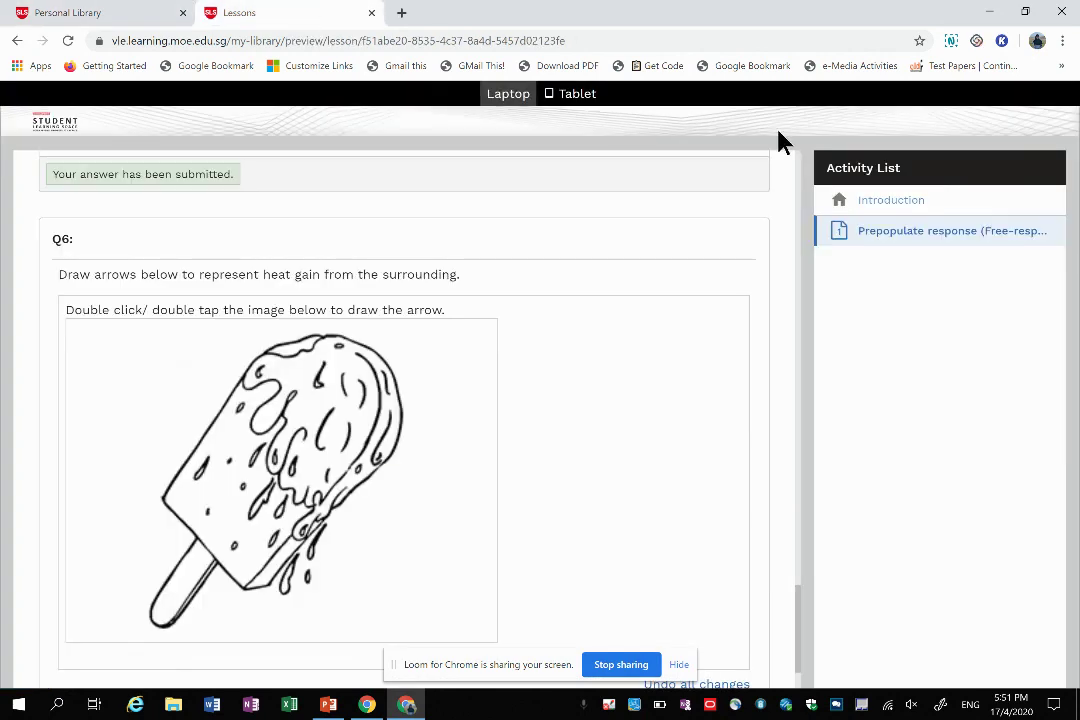
pyautogui.click(876, 212)
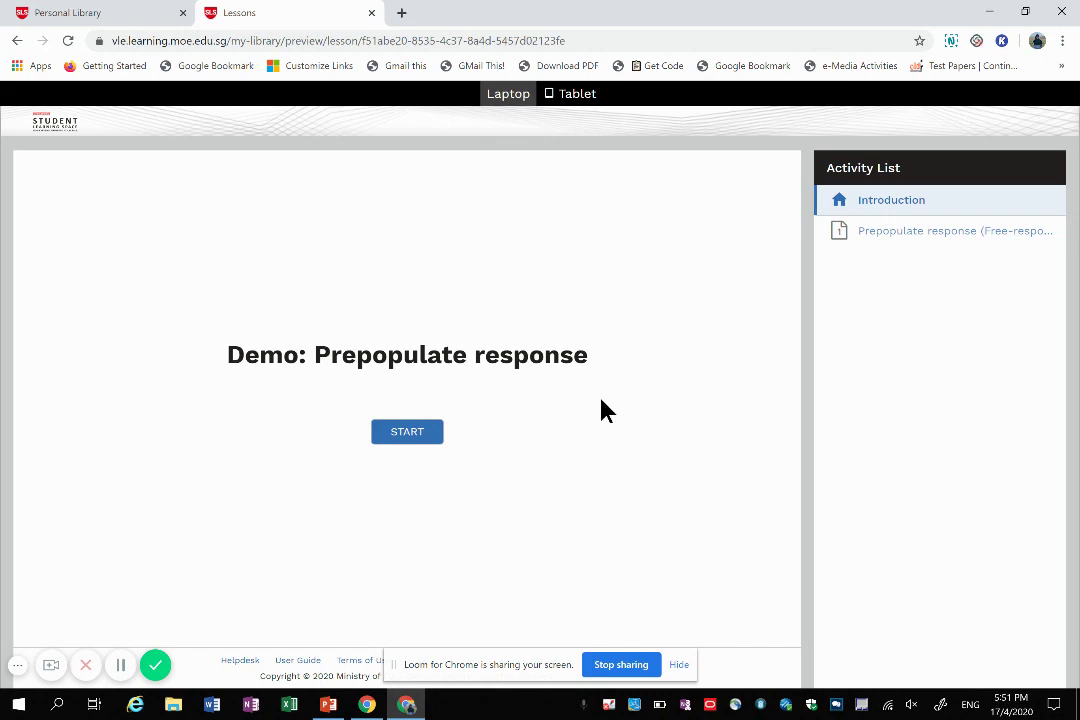
pyautogui.click(889, 236)
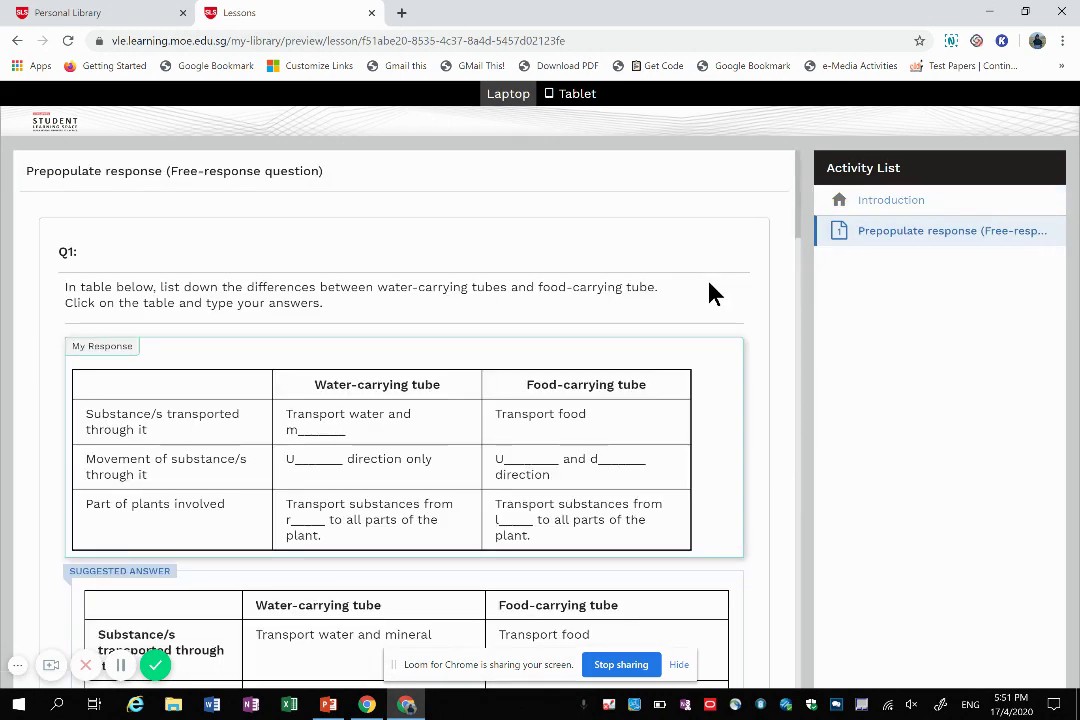
pyautogui.click(110, 12)
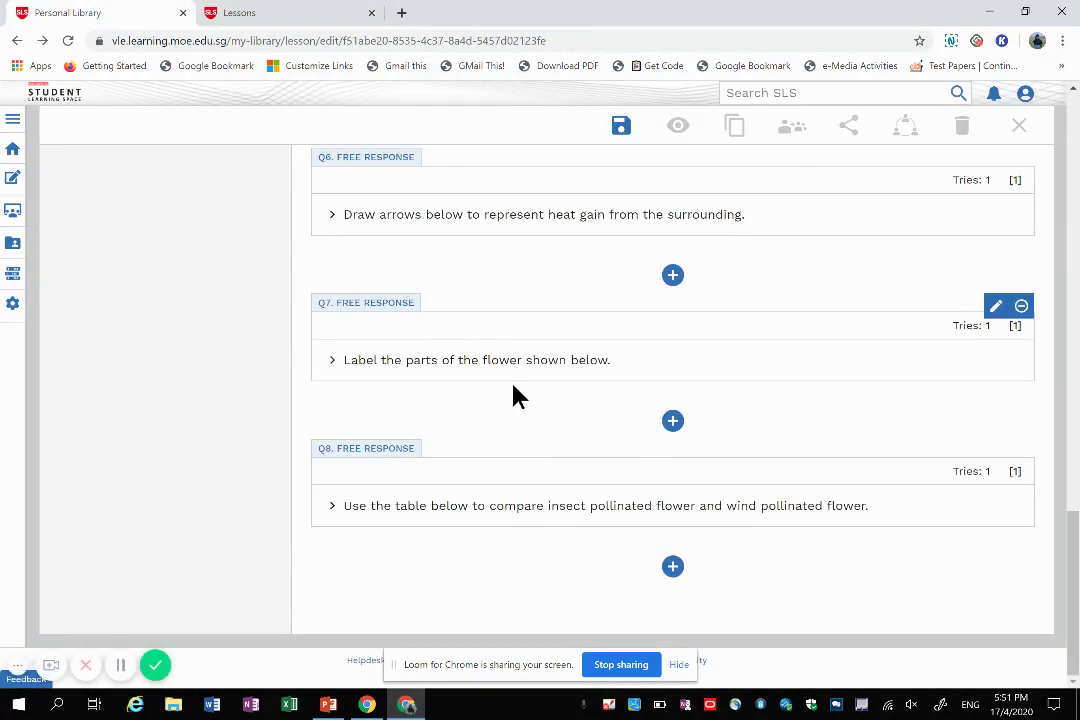